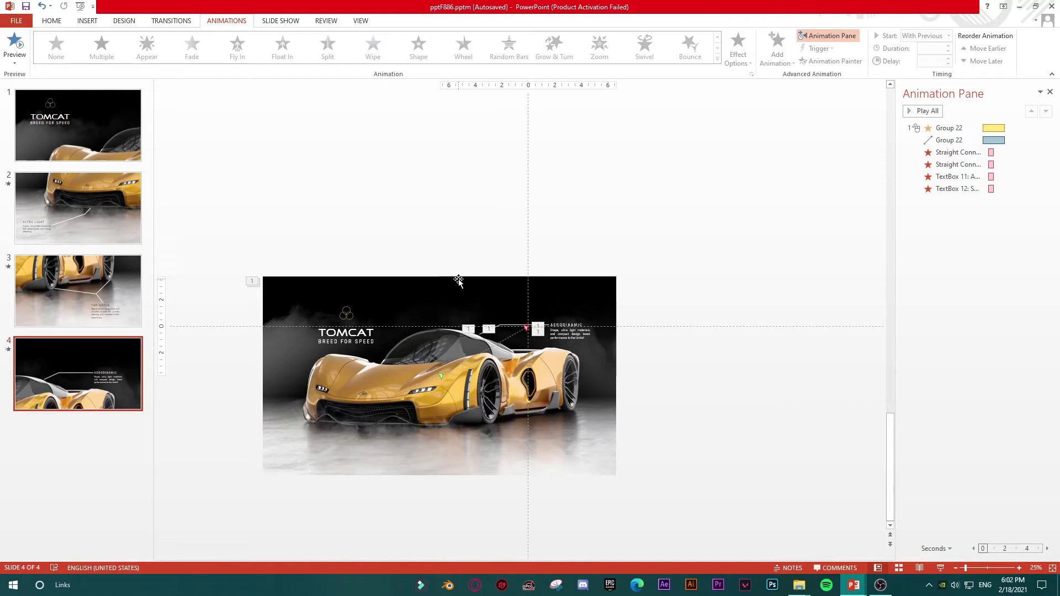
Create a new blank presentation.
left_click(20, 22)
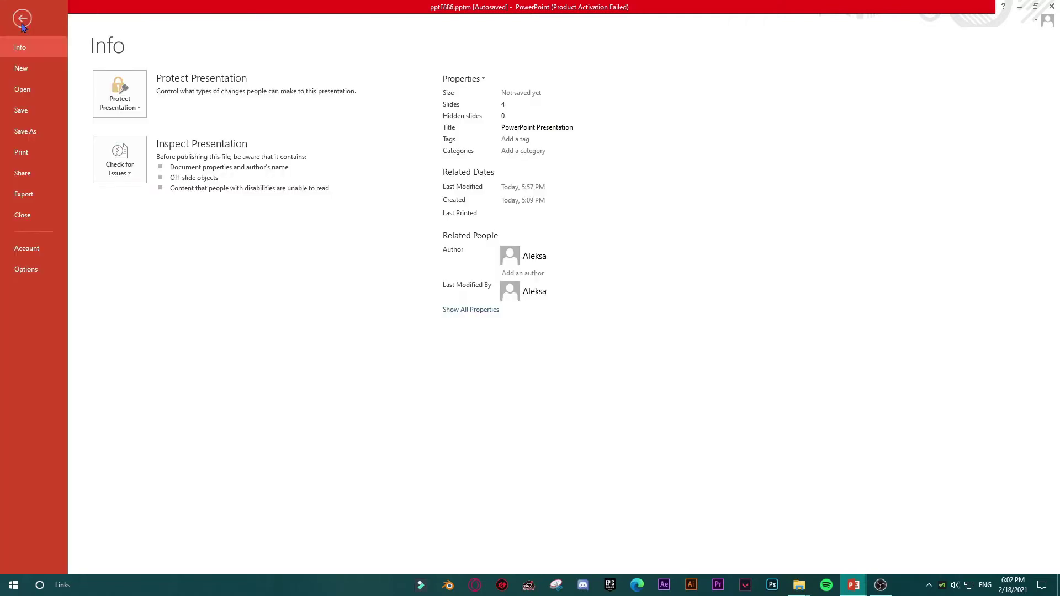
left_click(21, 68)
left_click(111, 170)
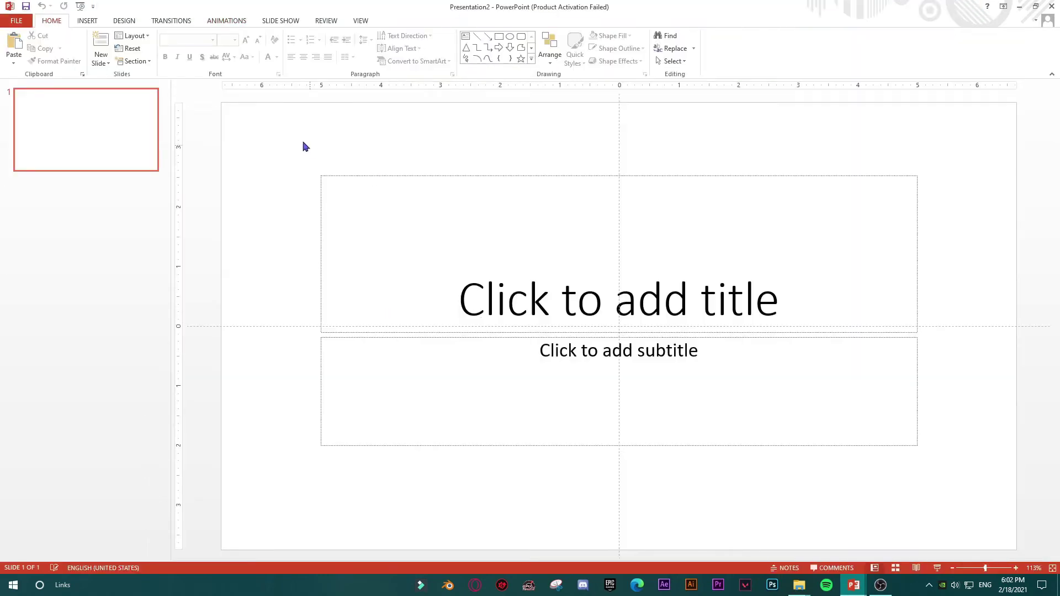
Delete the first slide's title and subtitle placeholders, then switch to Edge.
left_click_drag(301, 141, 972, 473)
key("Delete")
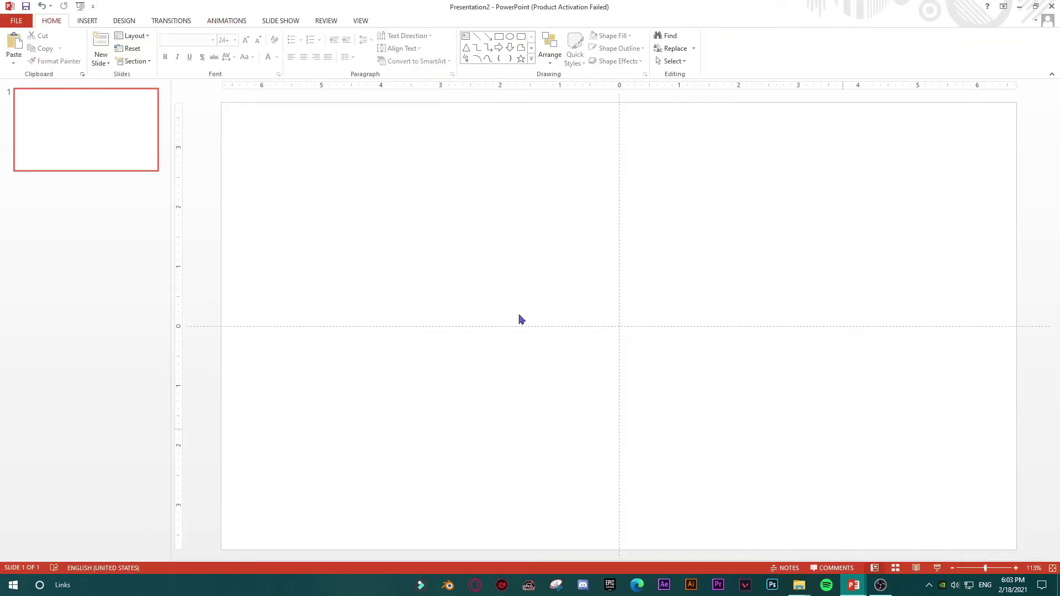
left_click(637, 584)
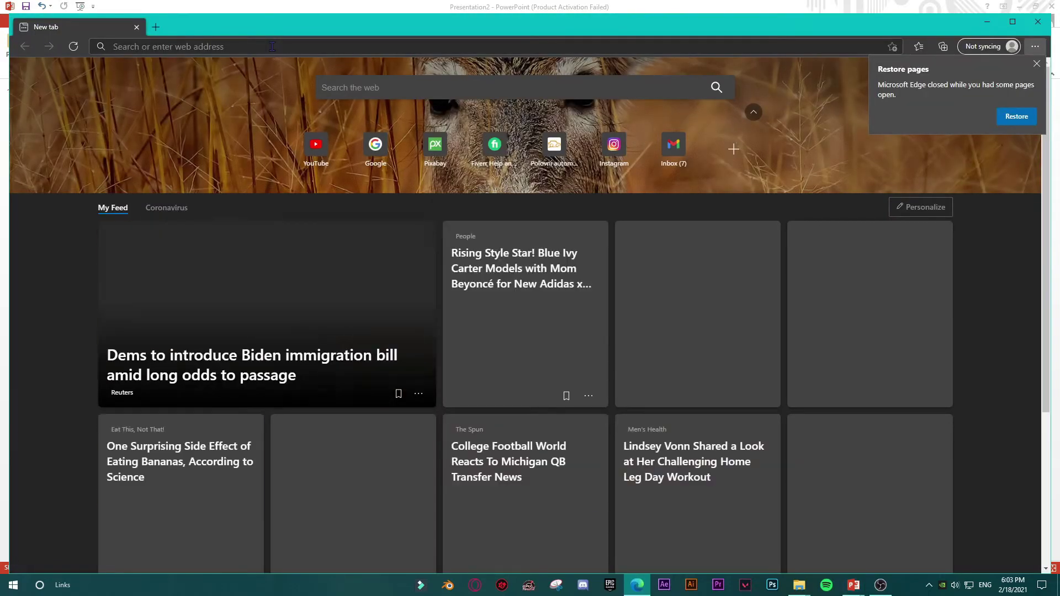
Go to pixabay.com and search for 'modern car'.
left_click(272, 47)
type("pixab")
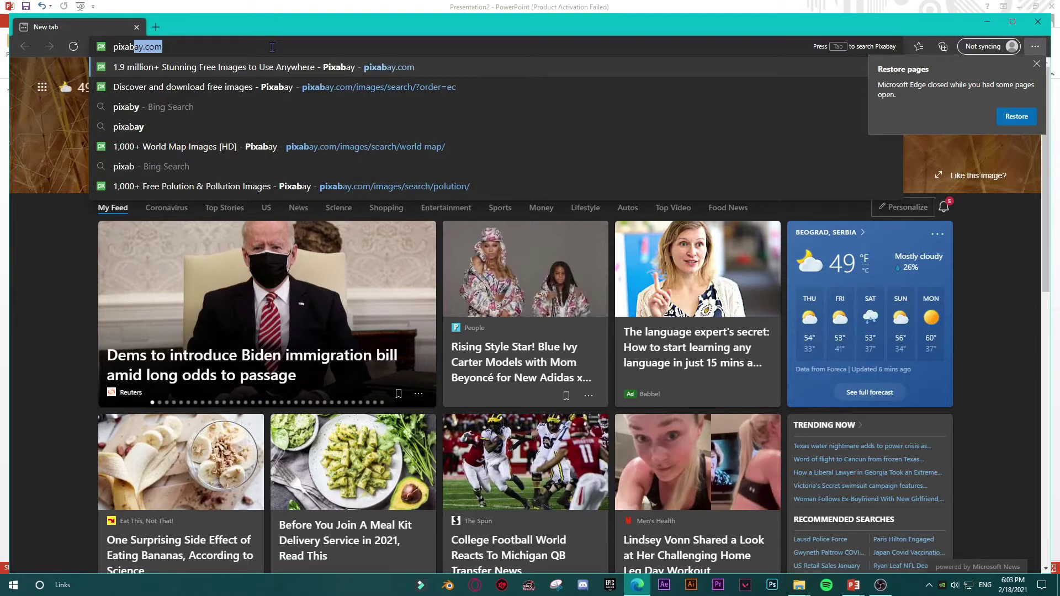
key("Return")
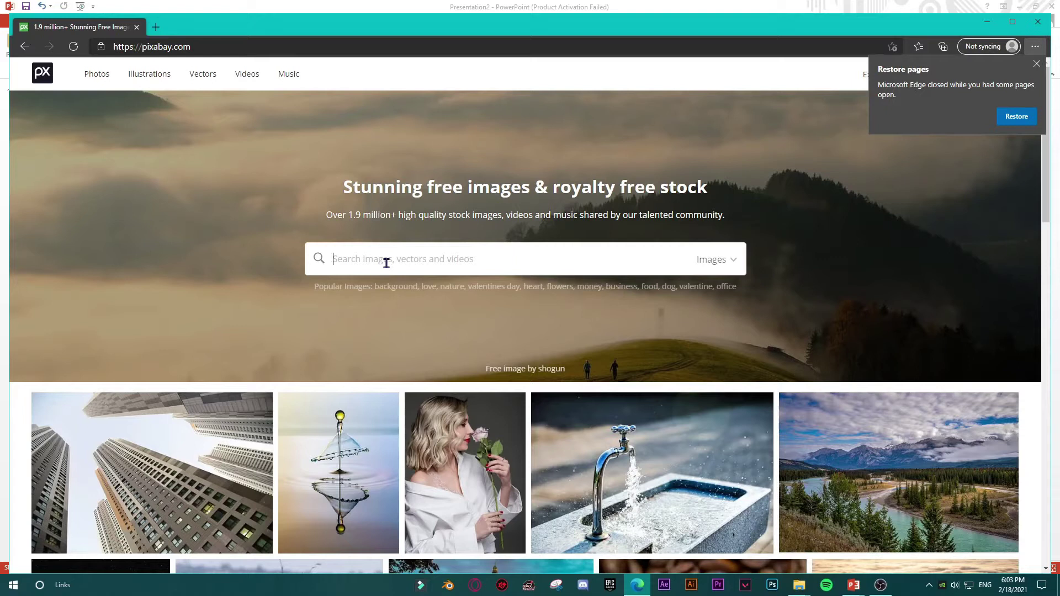
type("modern car")
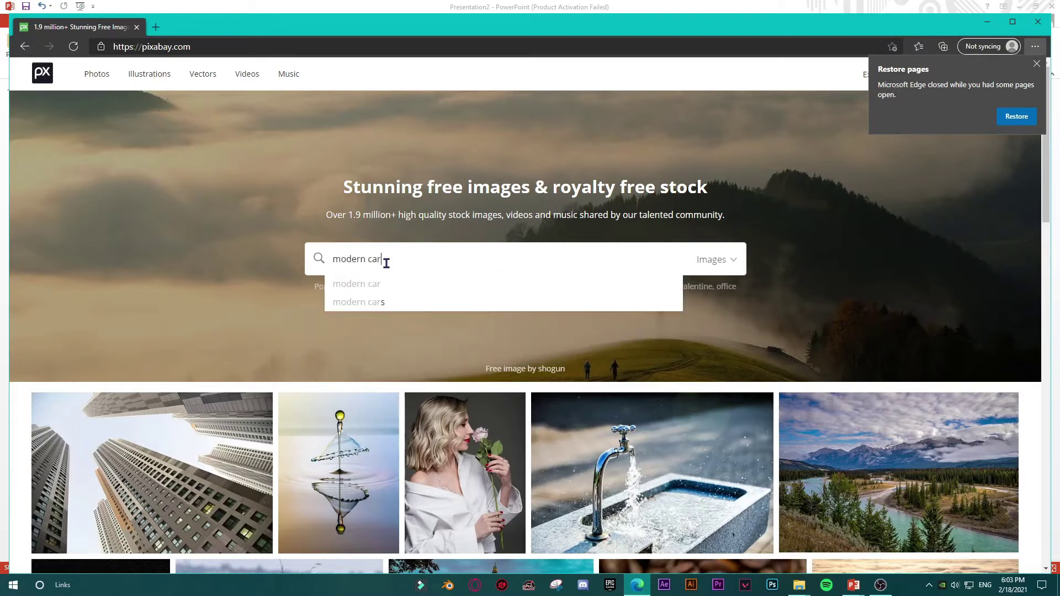
key("Return")
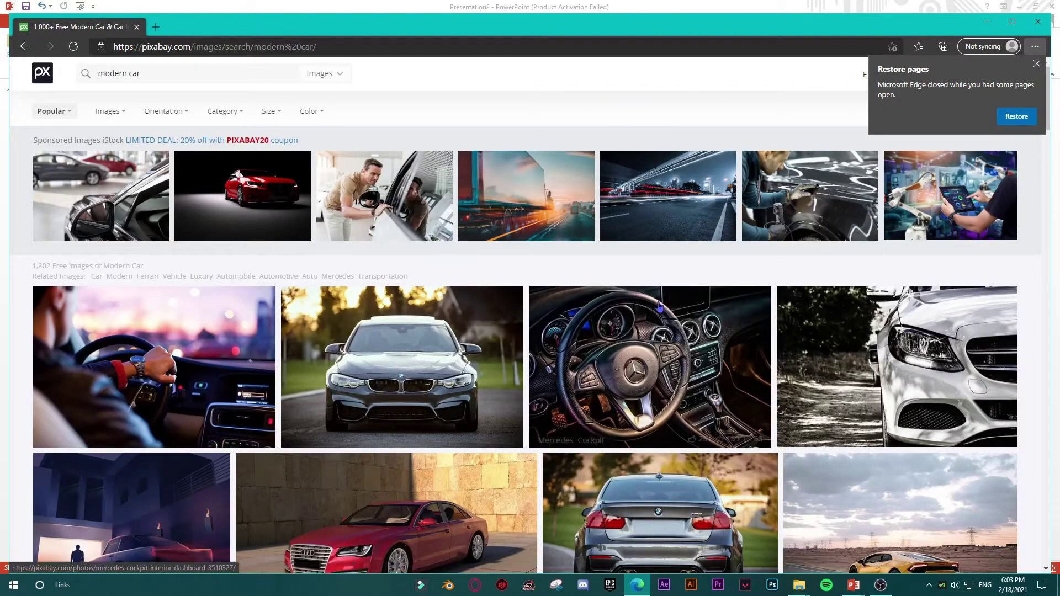
Open the yellow concept car photo and download it at 3840×2160.
scroll(660, 307, "down", 12)
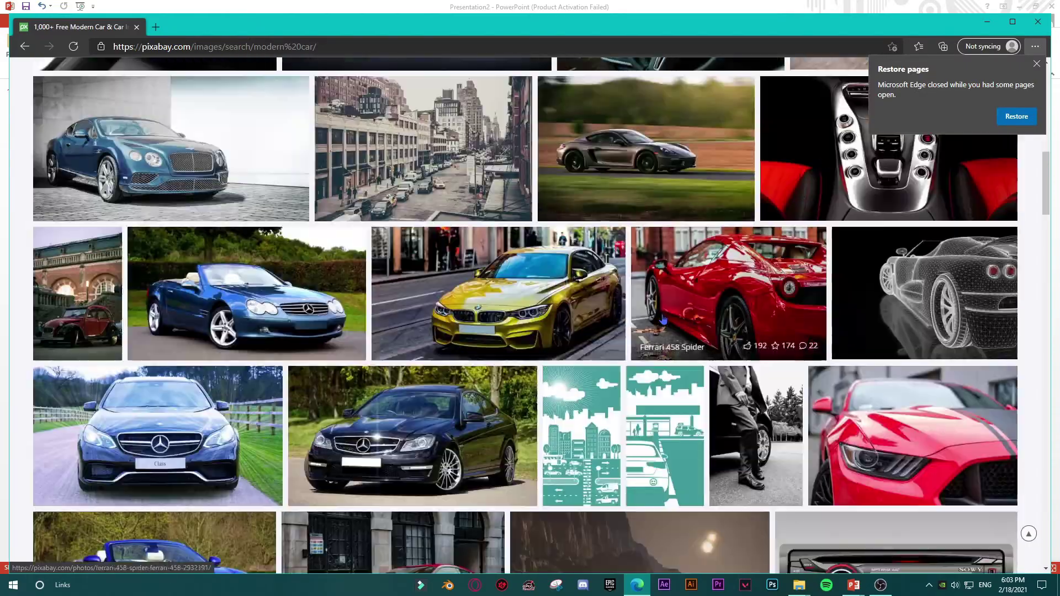
scroll(663, 319, "down", 14)
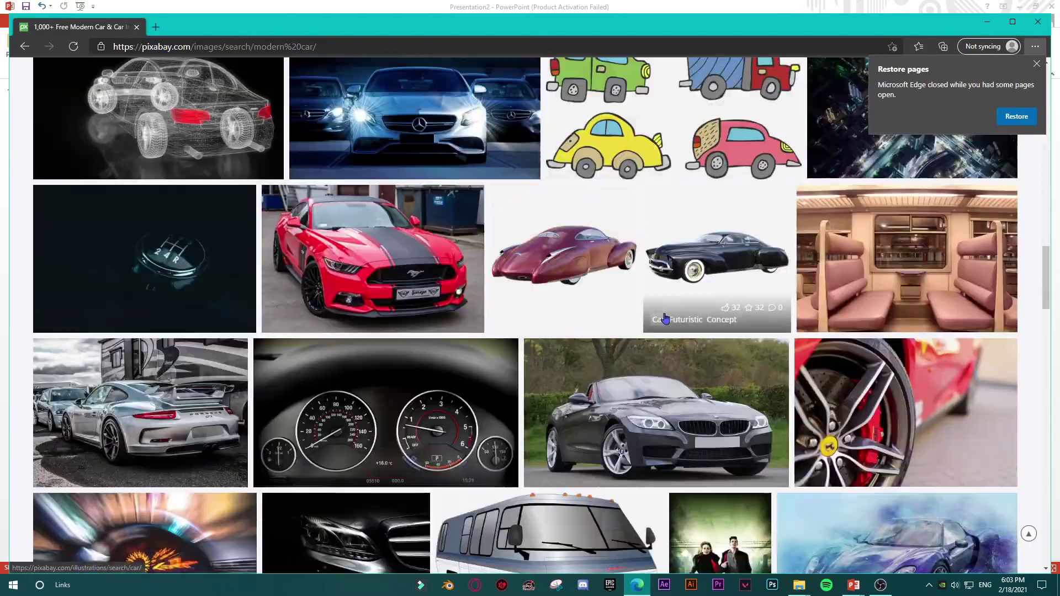
scroll(665, 318, "down", 8)
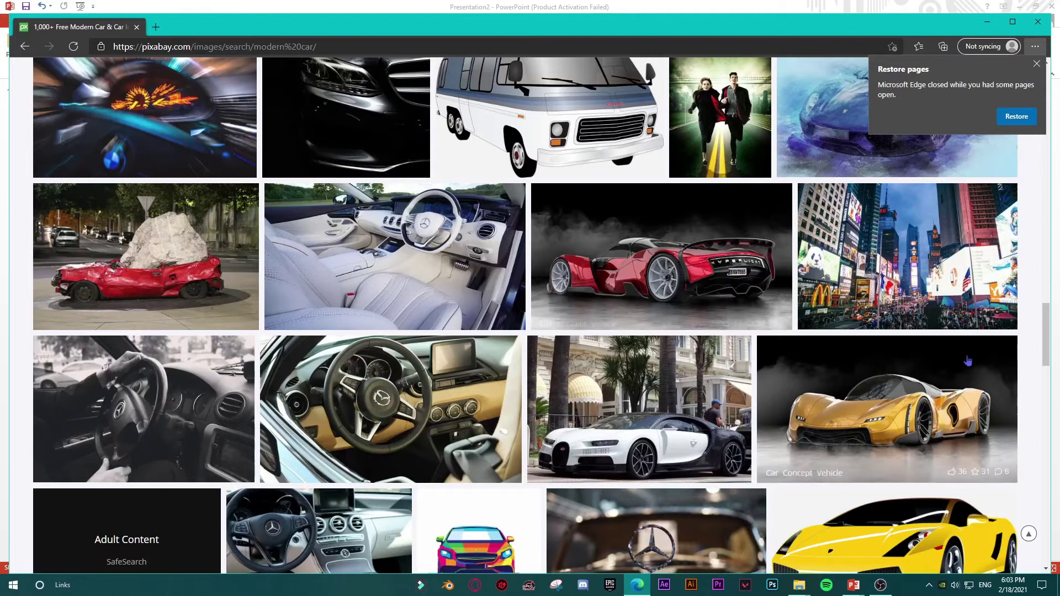
left_click(834, 403)
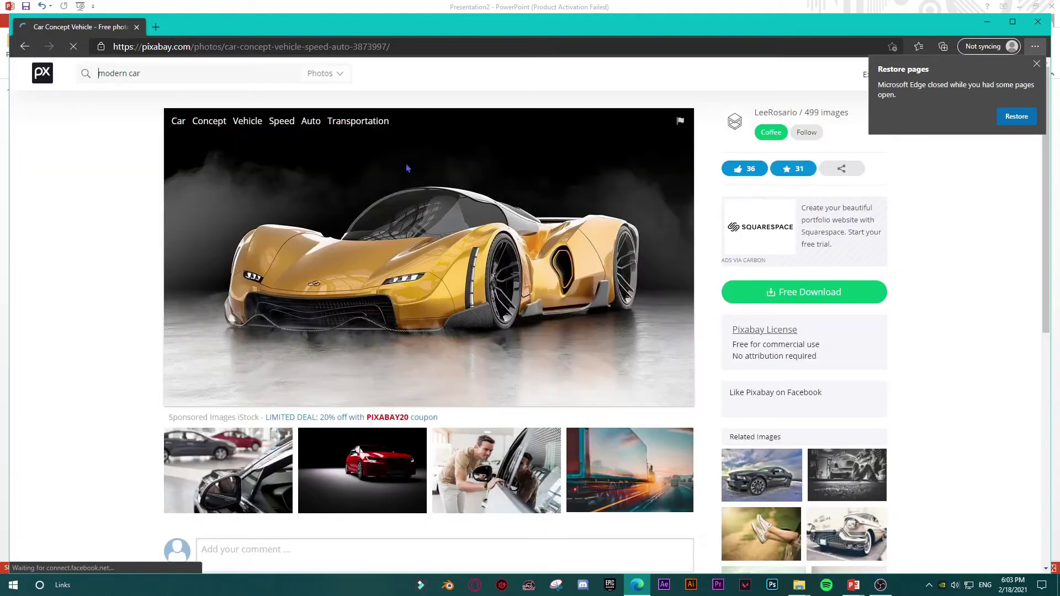
left_click(798, 293)
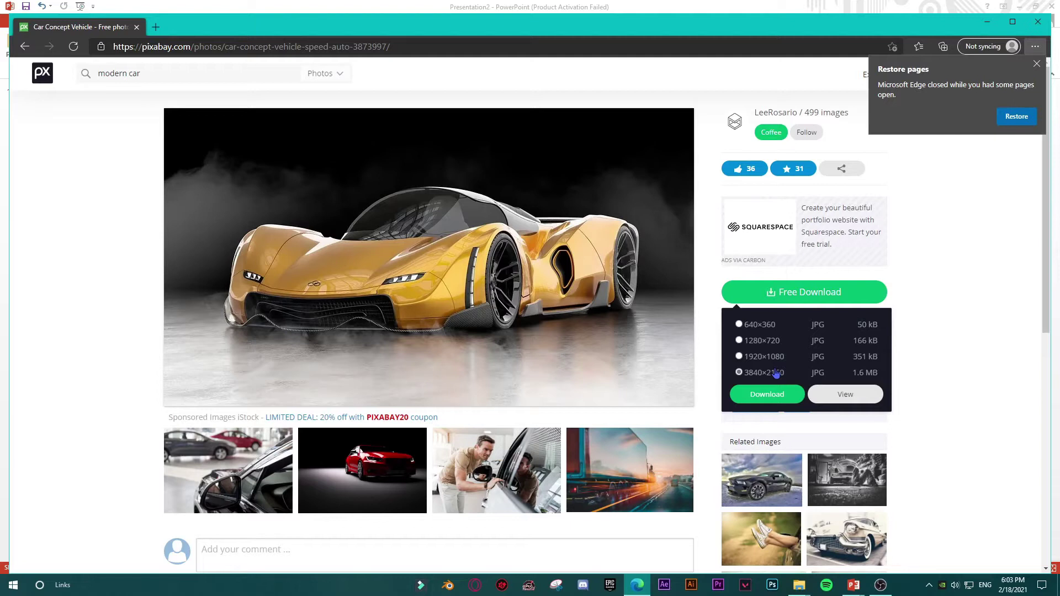
left_click(770, 393)
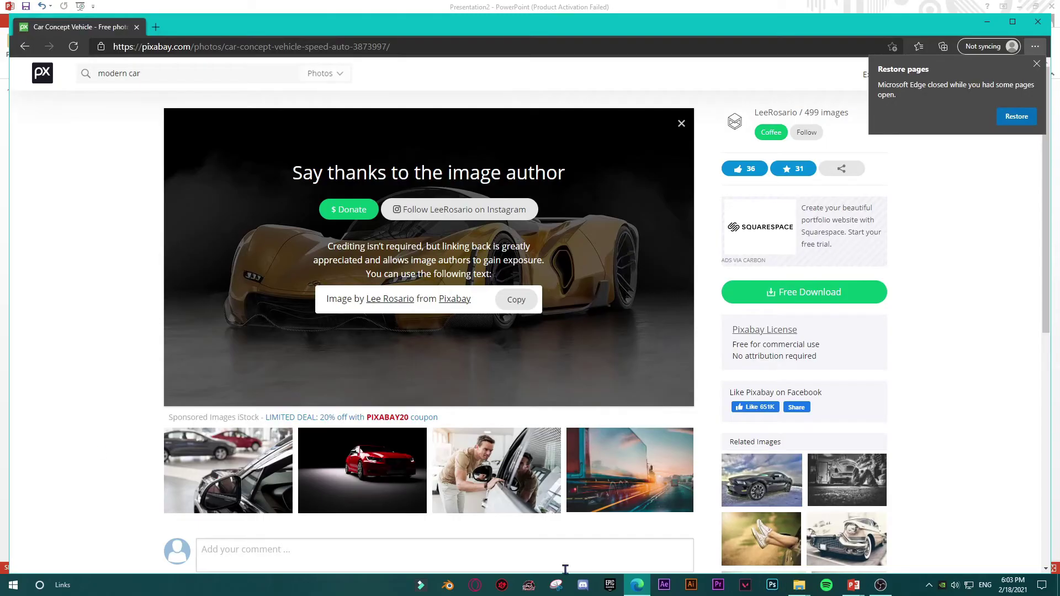
right_click(799, 585)
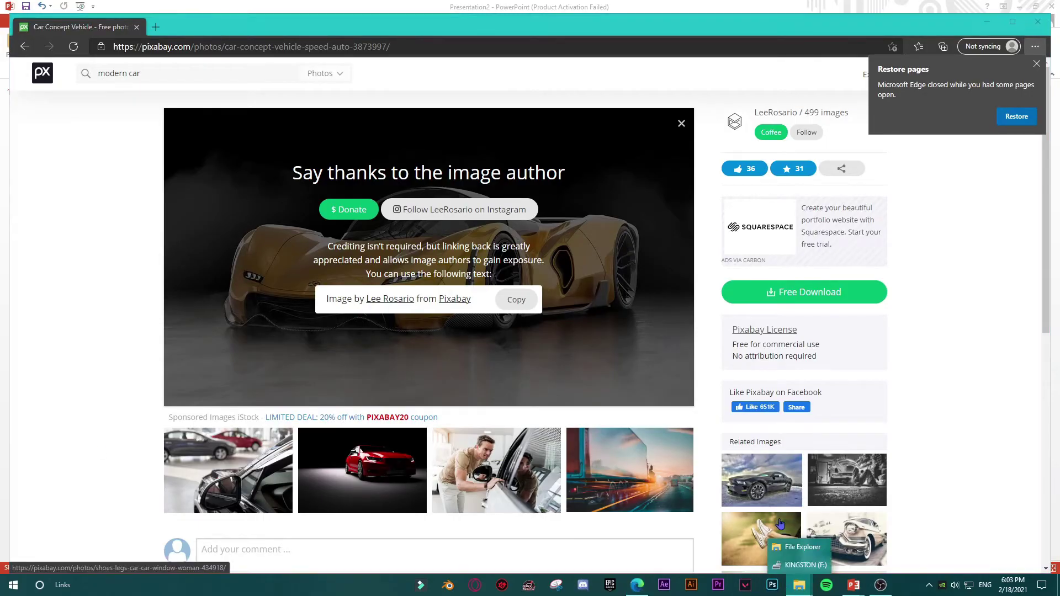
Open File Explorer and go to Downloads, where car-3873997 is saved.
left_click(800, 547)
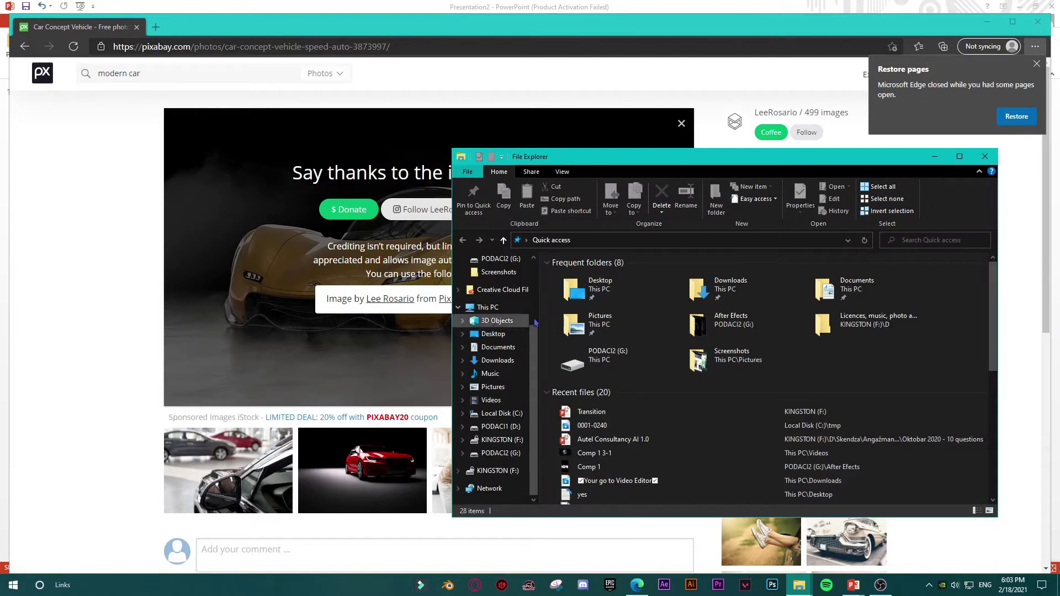
scroll(519, 323, "up", 3)
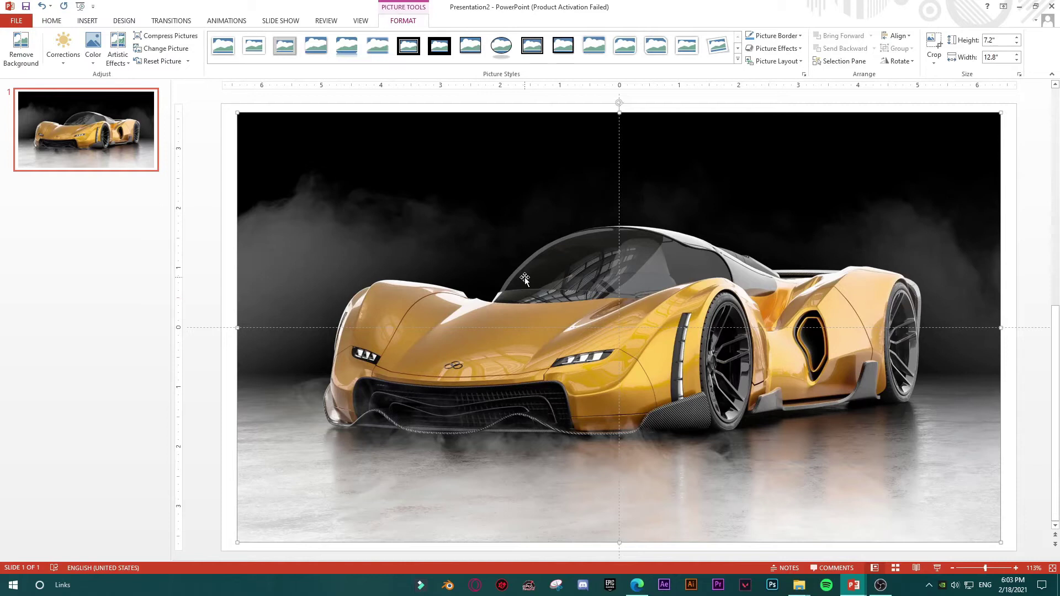
Stretch the car photo to 13.33" × 7.5" and drag it lower on the slide.
scroll(535, 247, "down", 5)
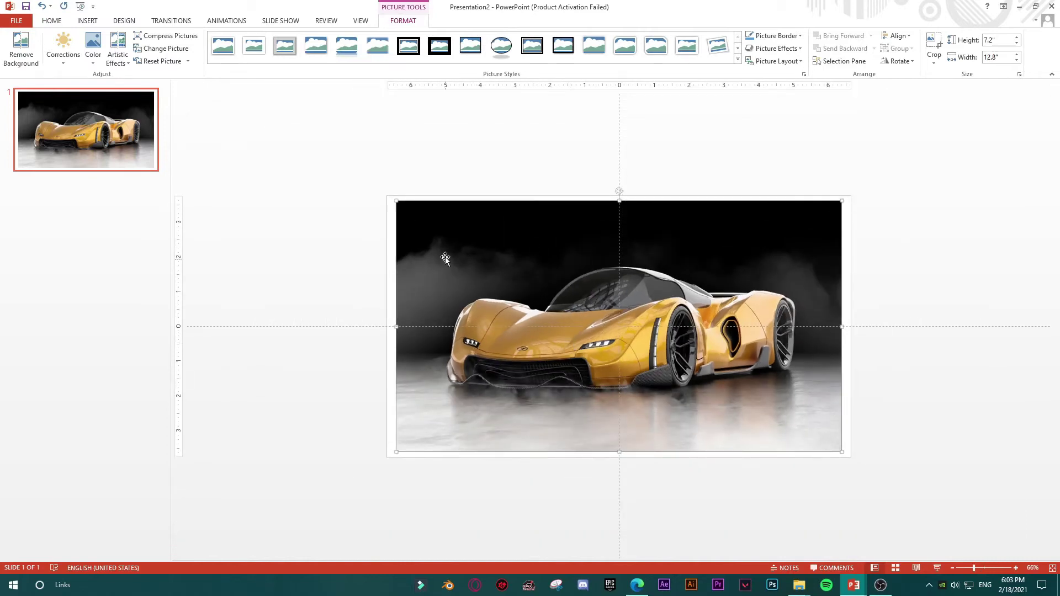
left_click_drag(394, 200, 386, 198)
left_click_drag(855, 457, 851, 457)
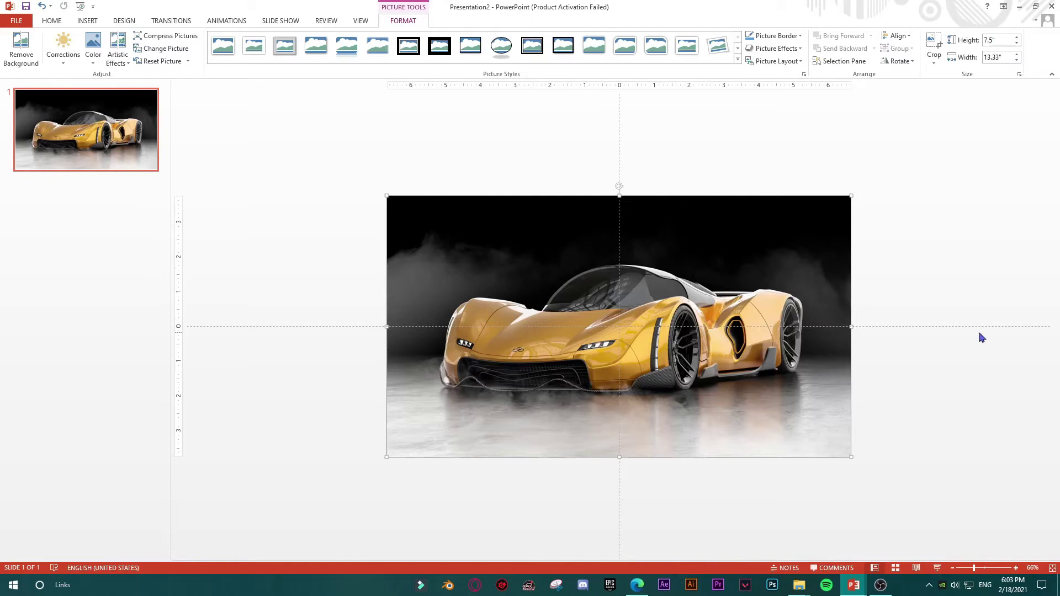
left_click(856, 301)
double_click(806, 289)
left_click_drag(711, 236, 697, 334)
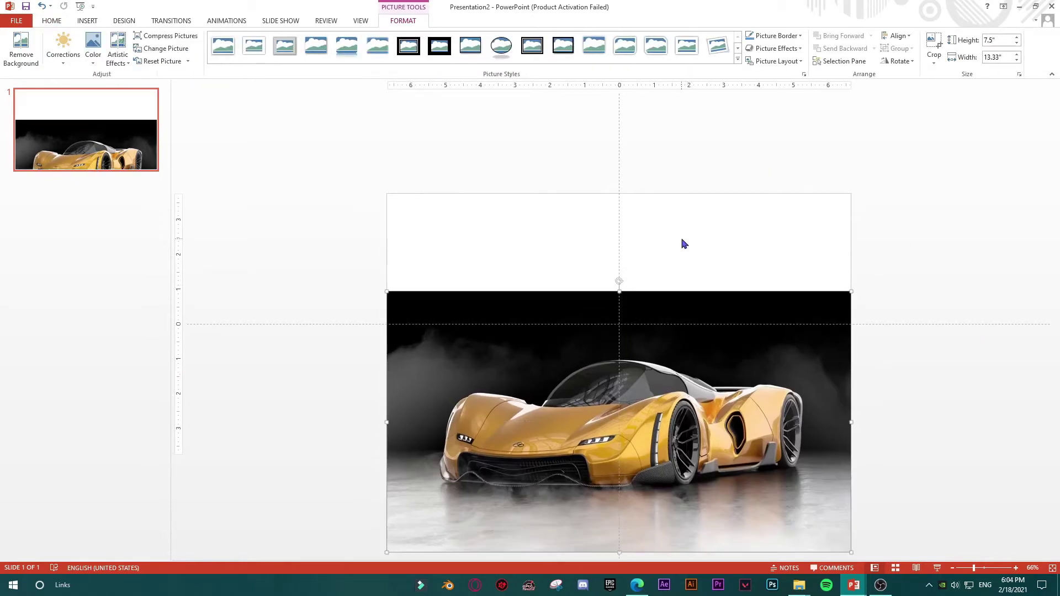
left_click(681, 242)
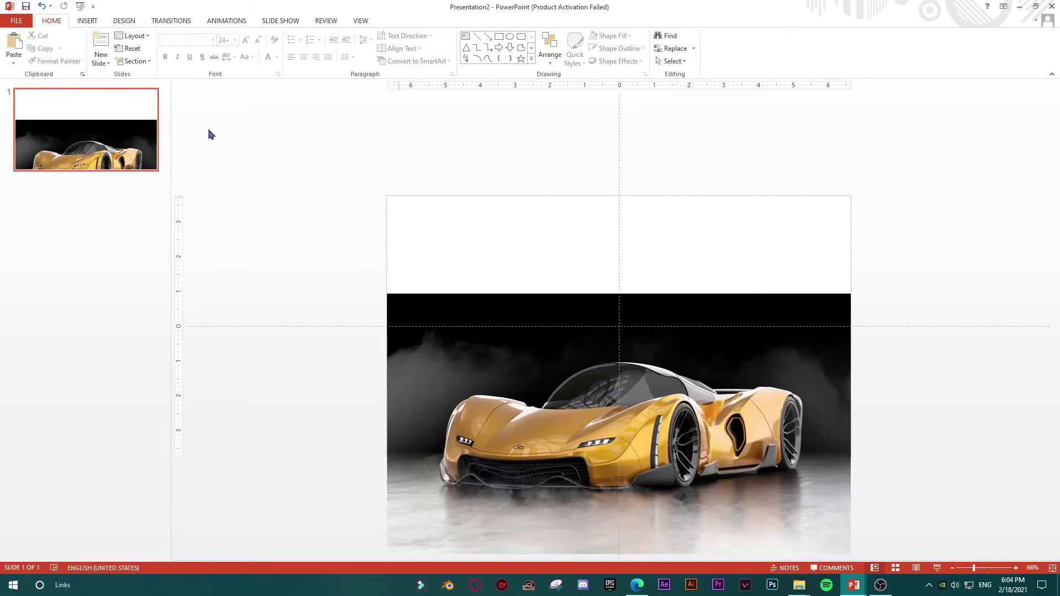
left_click(123, 21)
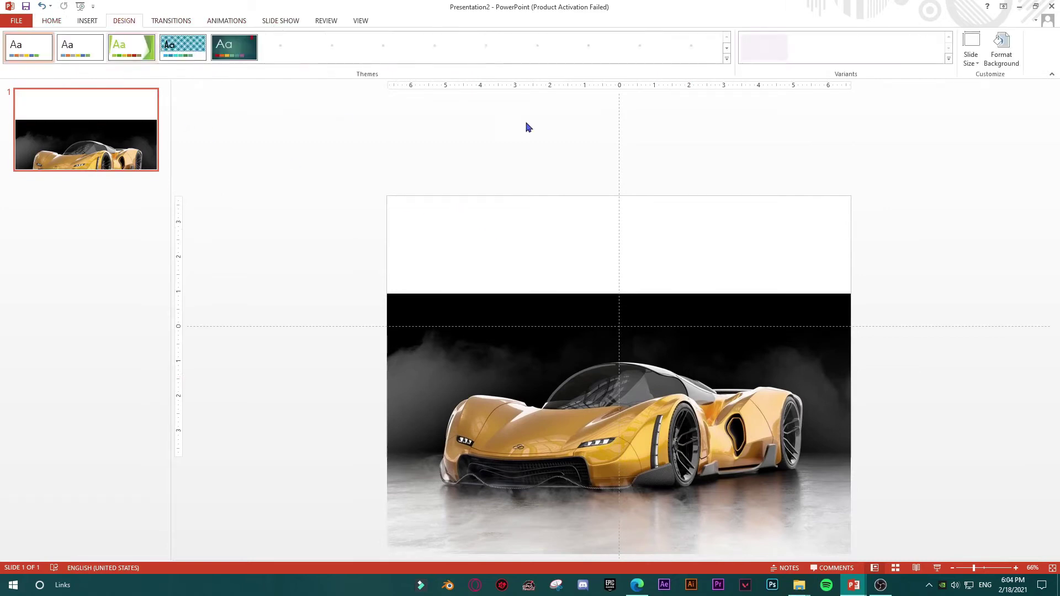
left_click(971, 56)
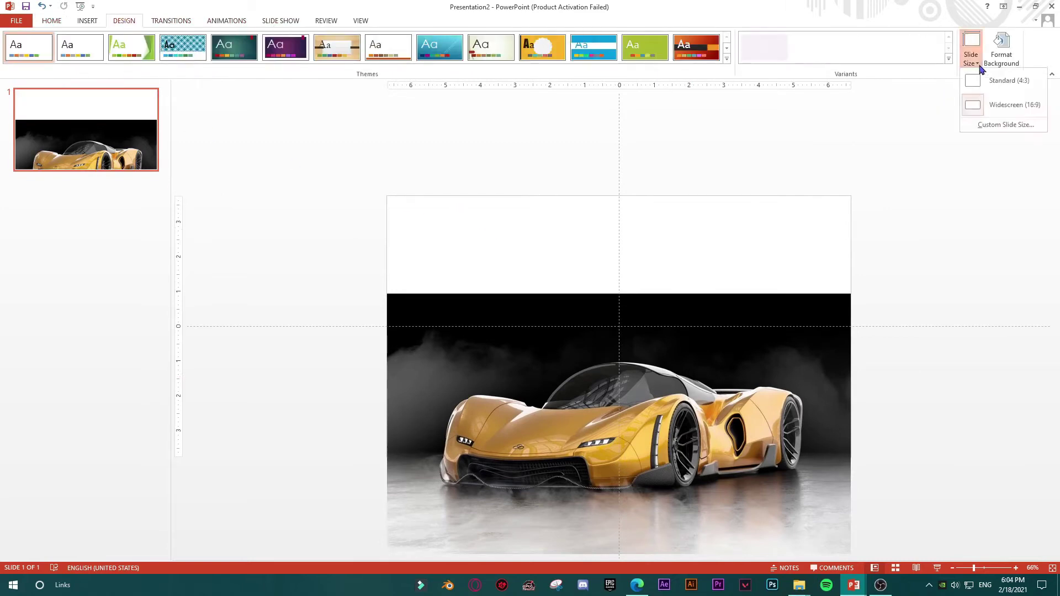
left_click(1013, 131)
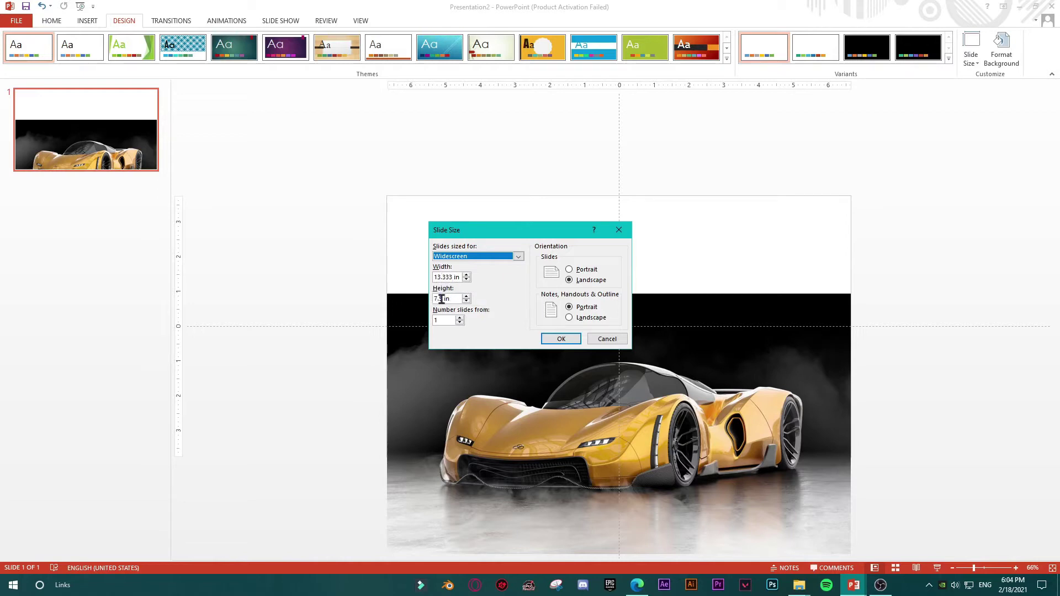
left_click(559, 338)
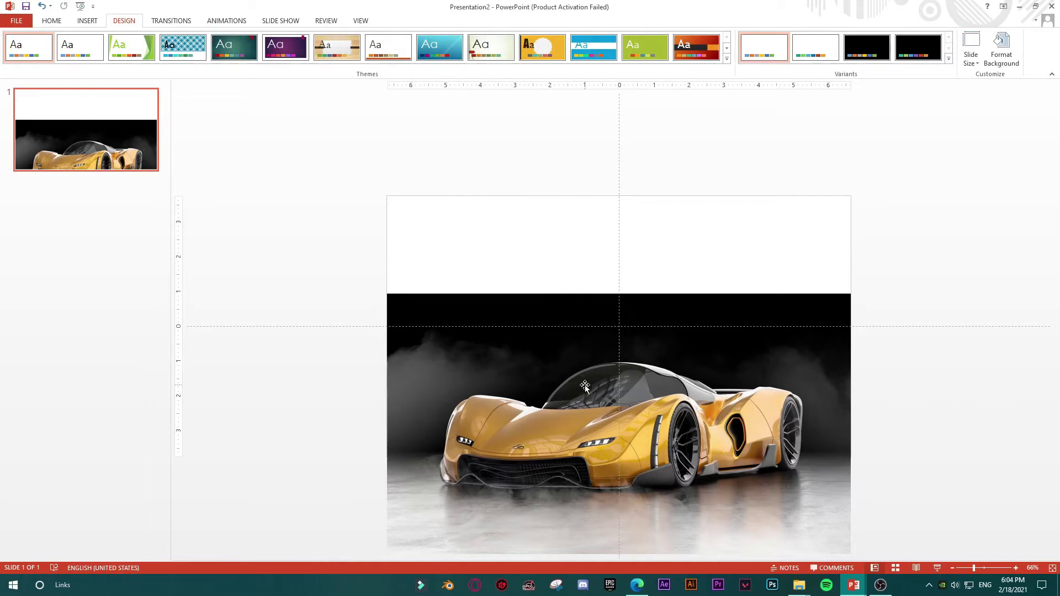
Move the car photo back up to fill the slide and check its height.
left_click_drag(577, 394, 577, 297)
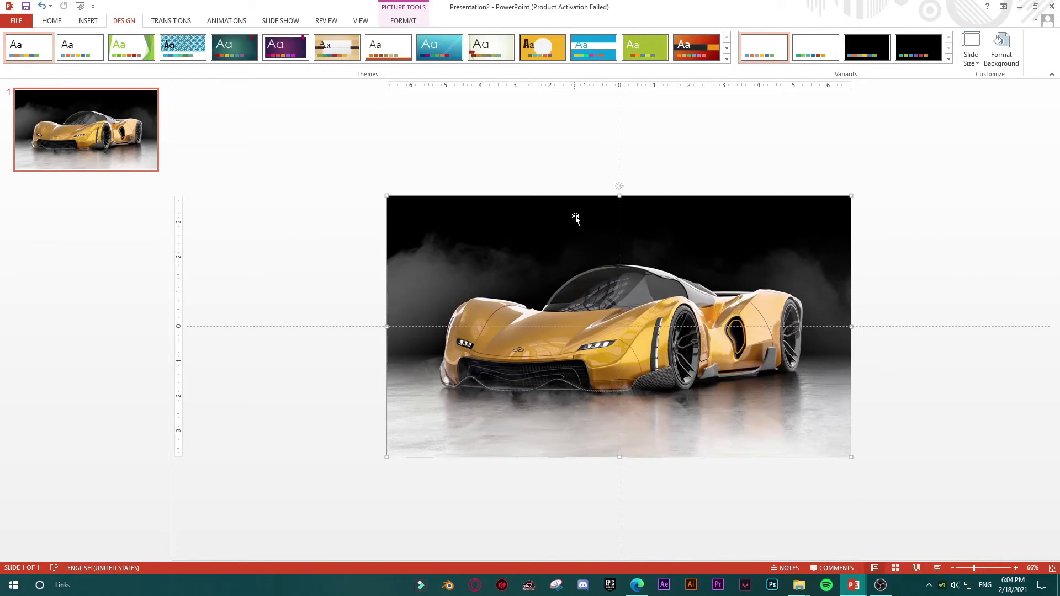
left_click(403, 20)
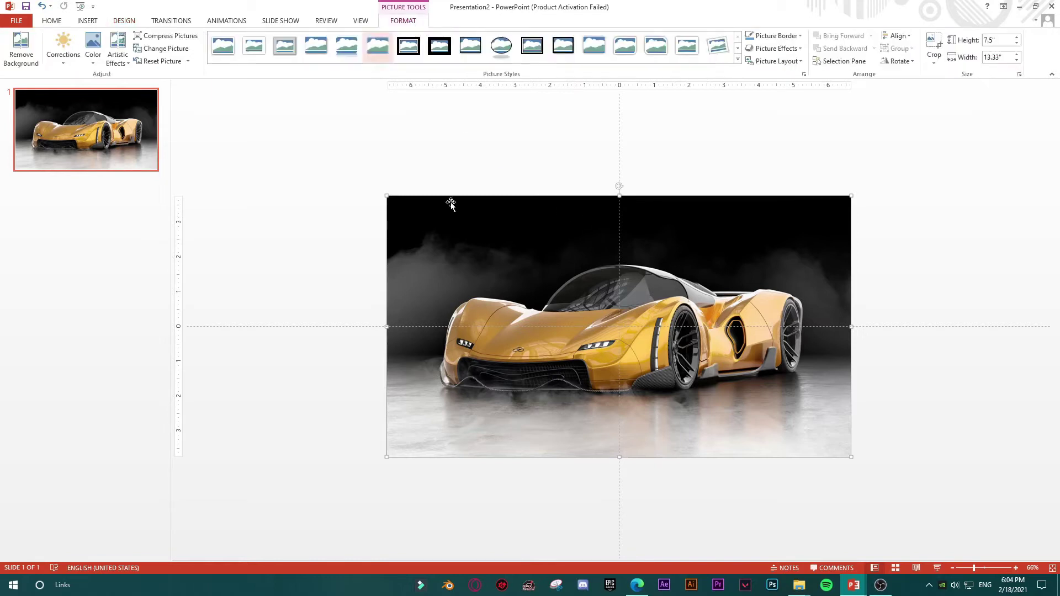
left_click(1006, 40)
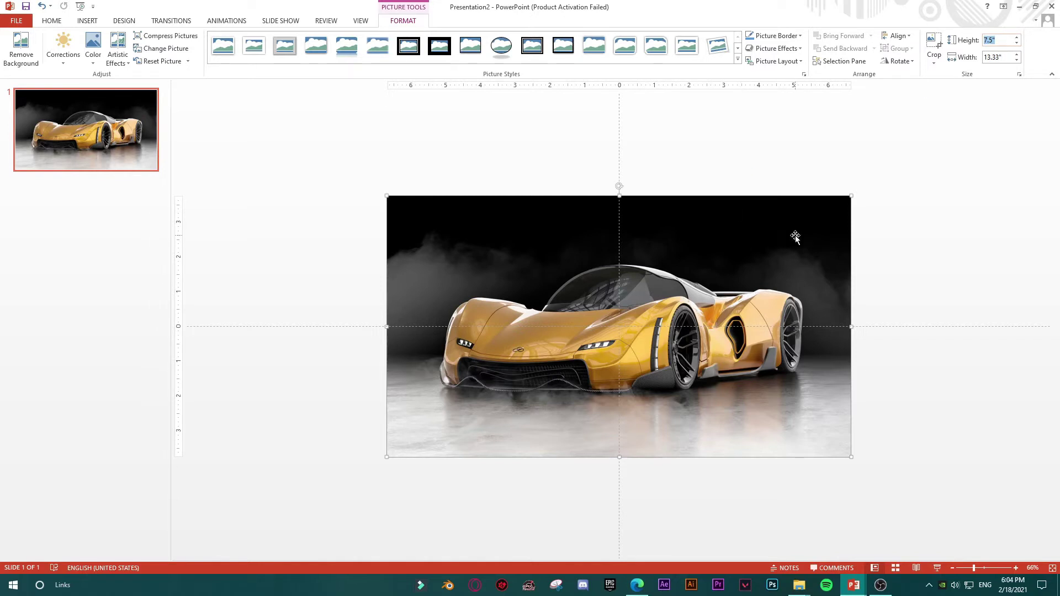
Open the Format Picture pane for the car photo with its Size settings expanded.
right_click(746, 247)
left_click(790, 428)
left_click(964, 114)
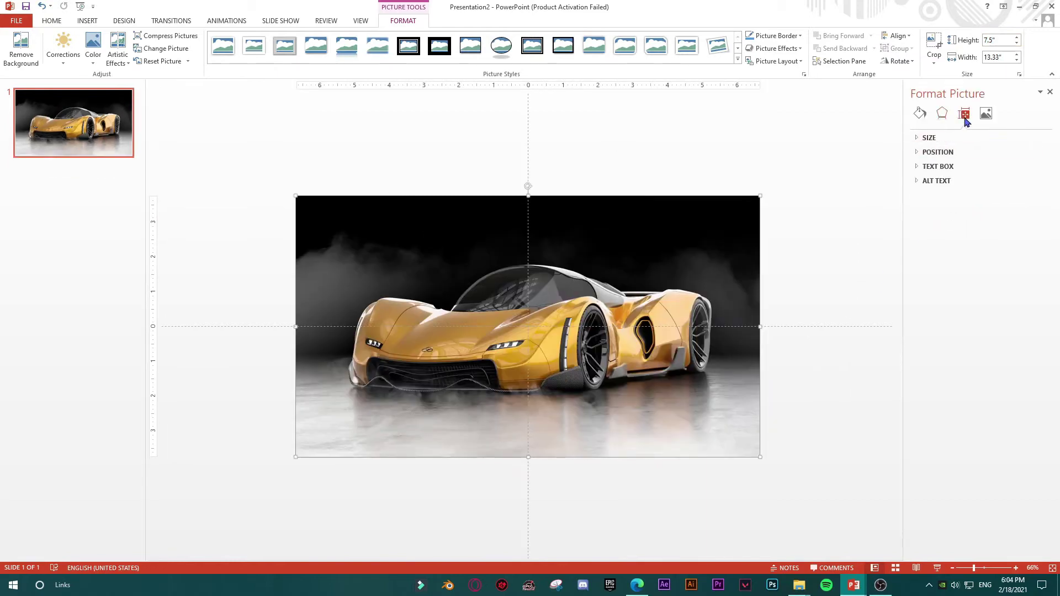
left_click(854, 232)
right_click(502, 255)
left_click(560, 239)
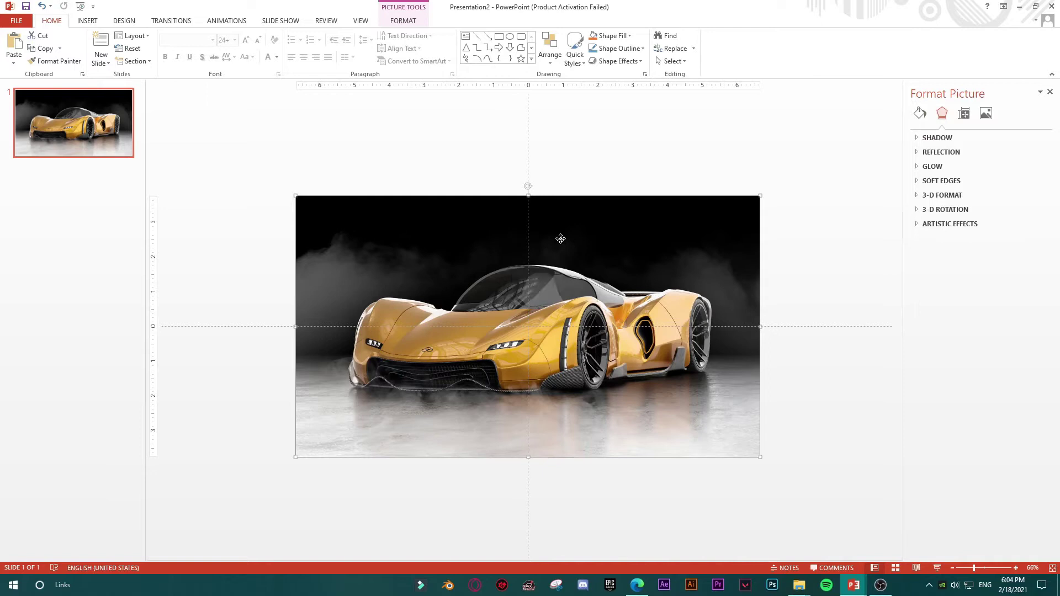
right_click(560, 238)
left_click(602, 415)
left_click(964, 119)
left_click(931, 137)
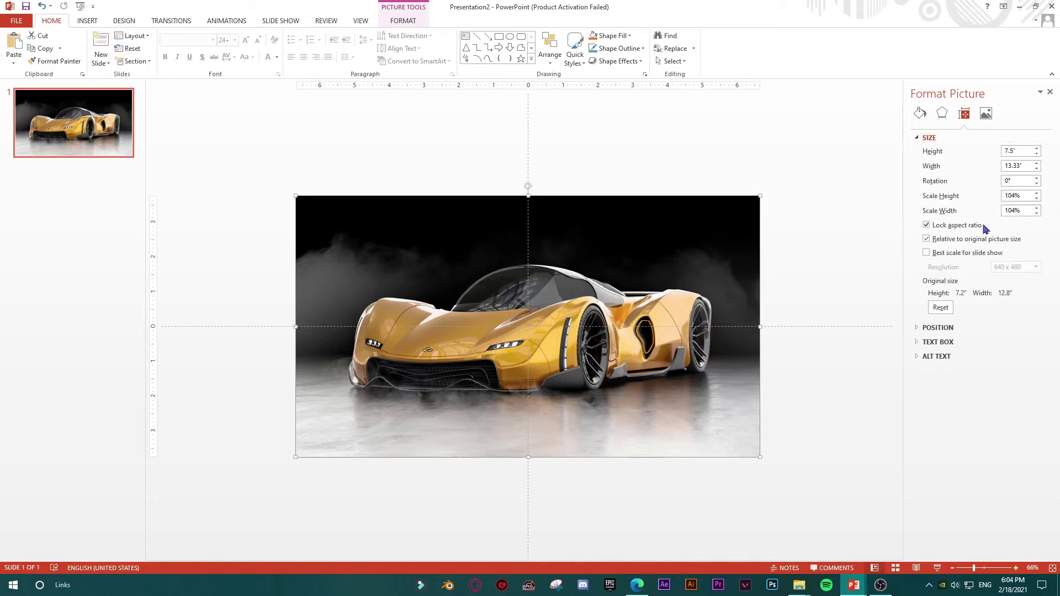
left_click(802, 225)
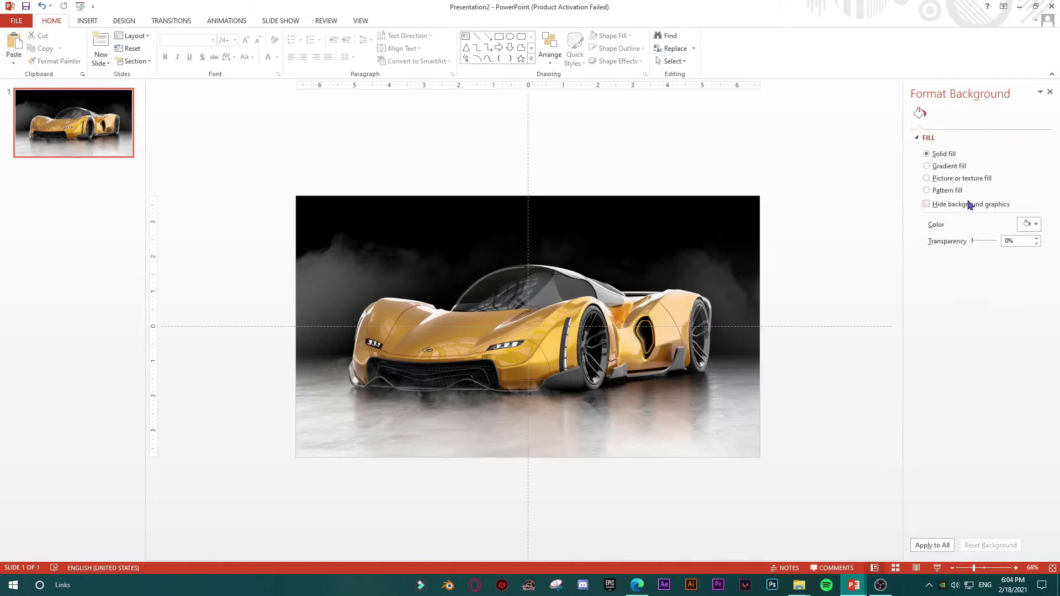
left_click(712, 256)
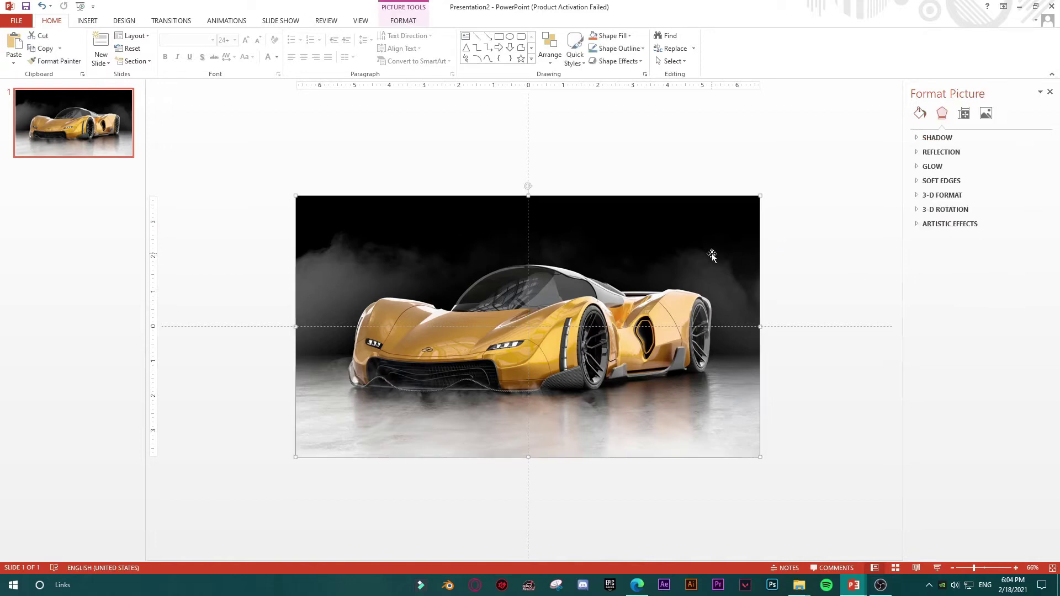
Set the car photo's height to 15" (208% scale).
left_click(963, 114)
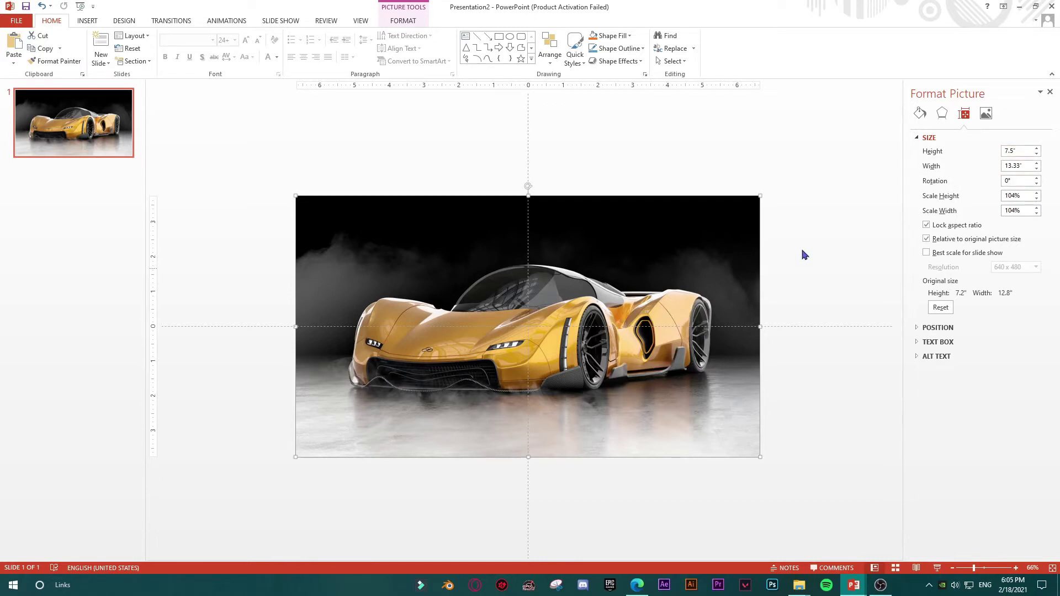
left_click(1023, 153)
left_click_drag(1023, 154, 978, 153)
type("15")
key("Return")
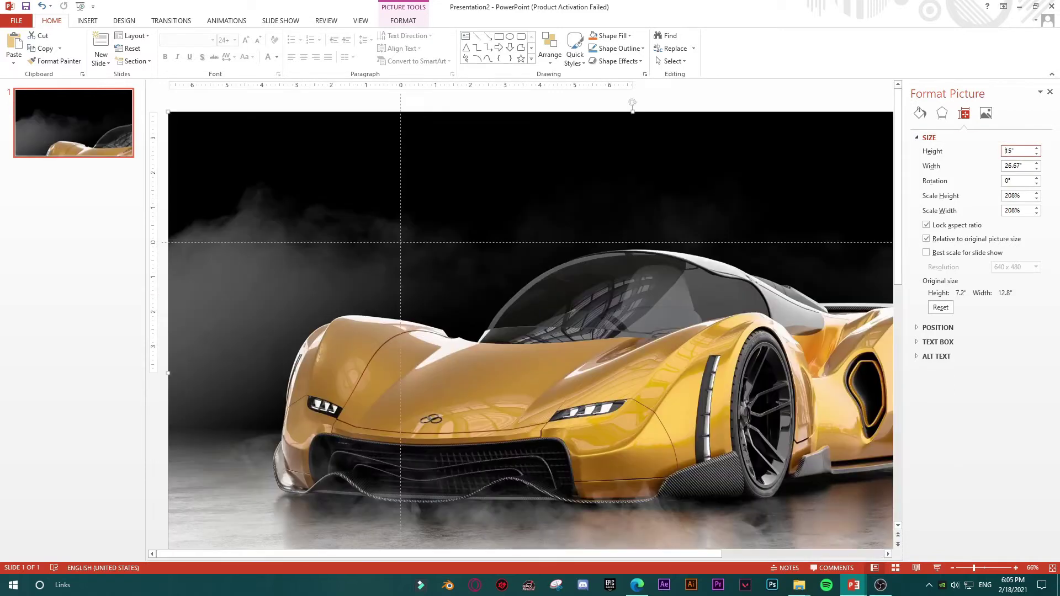
Zoom out and shift the enlarged photo down and to the right.
left_click(952, 568)
left_click(951, 568)
left_click(952, 568)
mouse_move(626, 409)
left_mouse_down()
mouse_move(719, 430)
mouse_move(623, 409)
left_mouse_up()
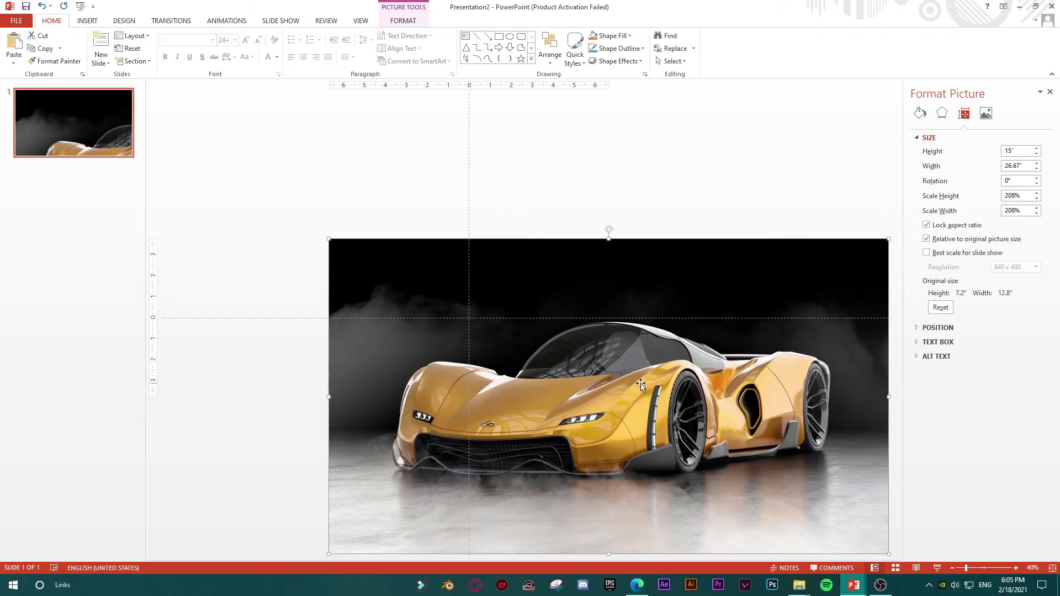
scroll(640, 383, "down", 1, "ctrl")
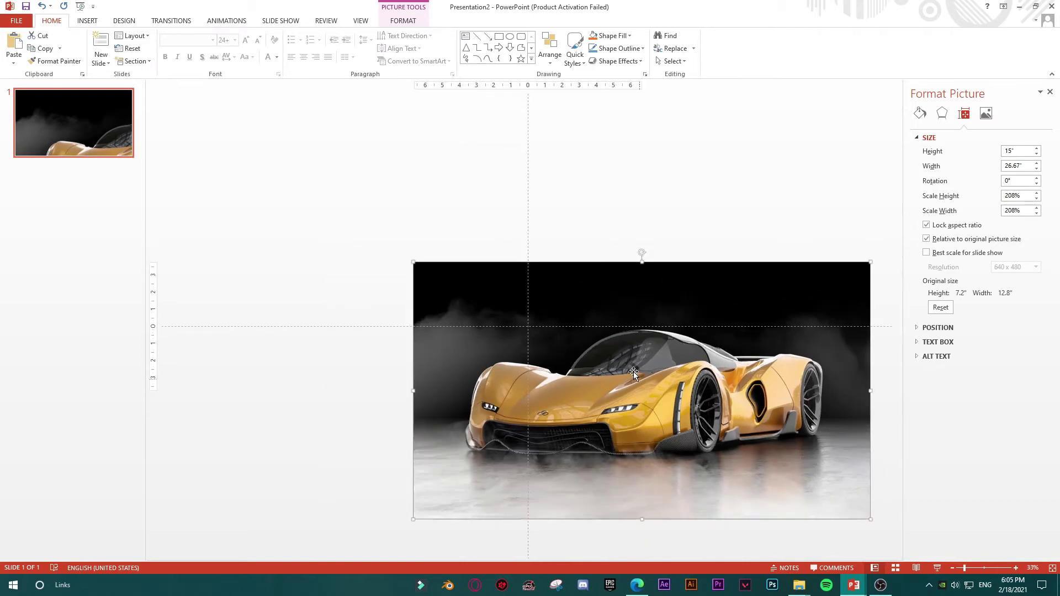
left_click_drag(634, 373, 641, 402)
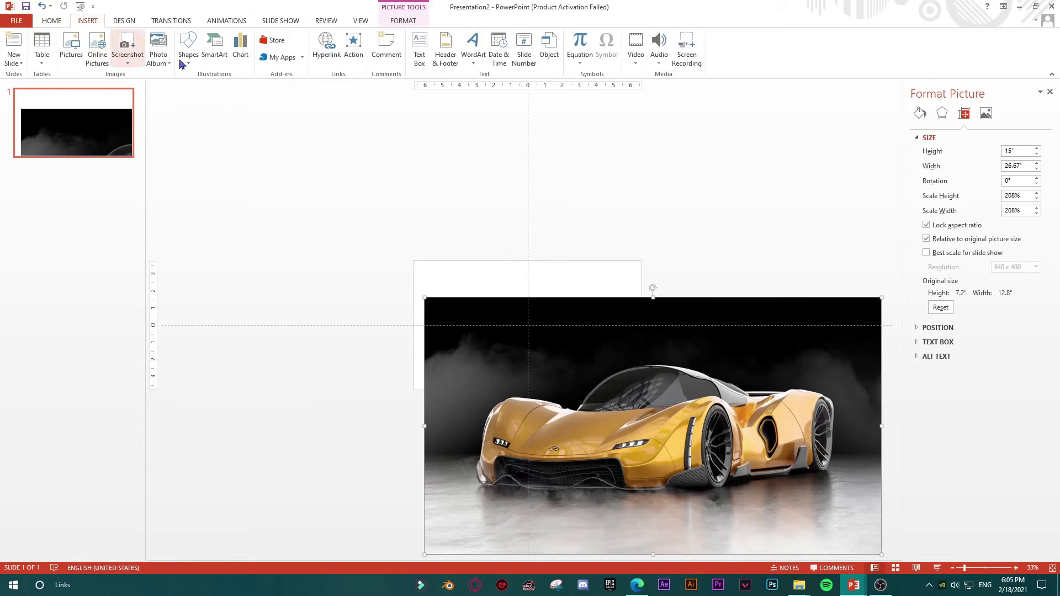
Insert a blue rectangle at the slide's top-left and stretch it to 13.33" × 7.5".
left_click(184, 62)
left_click(217, 94)
left_click(344, 175)
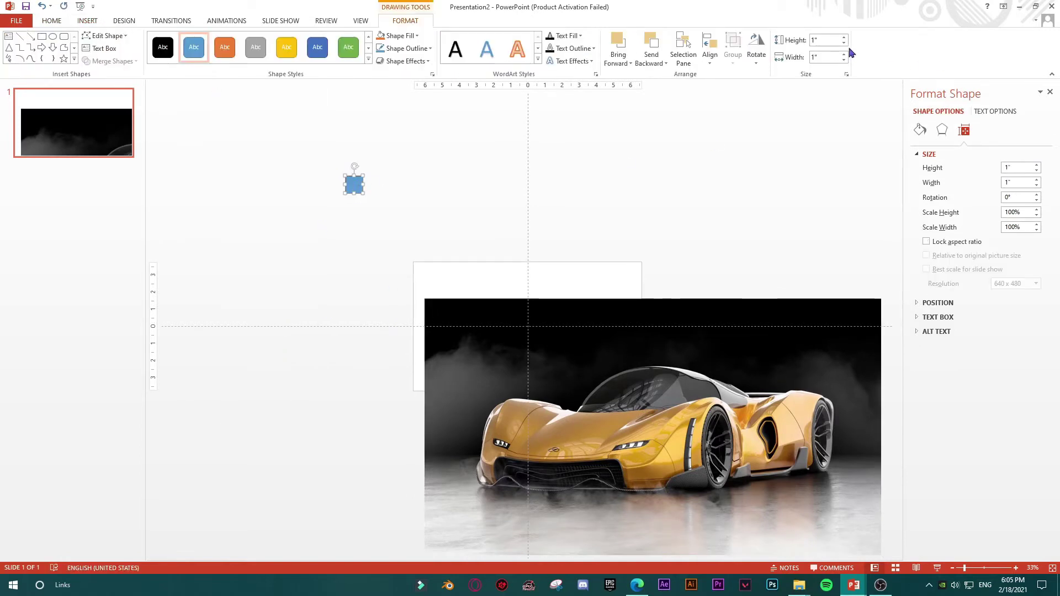
left_click_drag(348, 186, 642, 279)
left_click(555, 315)
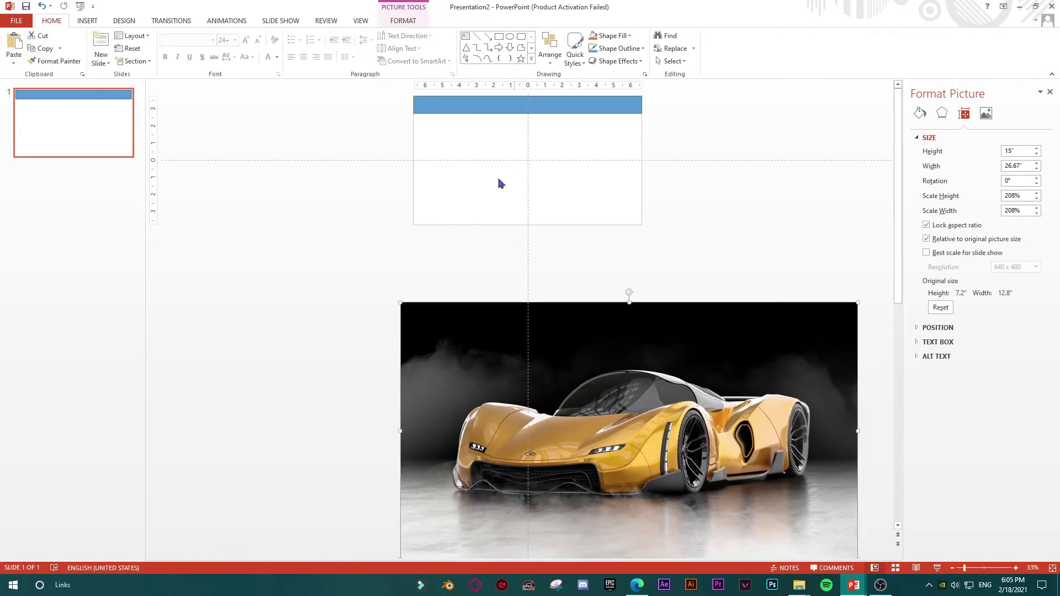
left_click(524, 97)
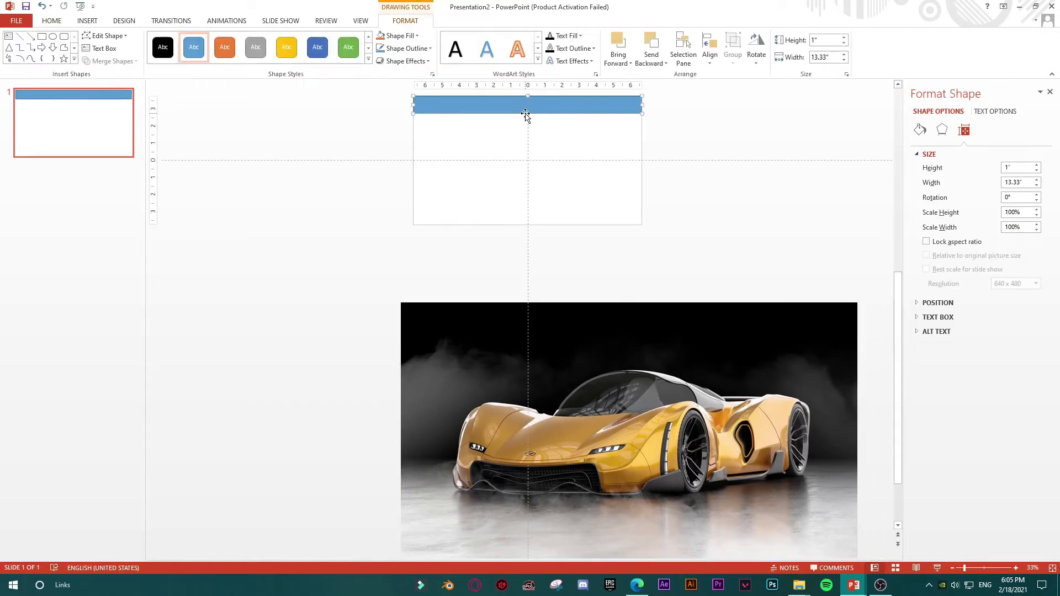
left_click_drag(529, 114, 528, 225)
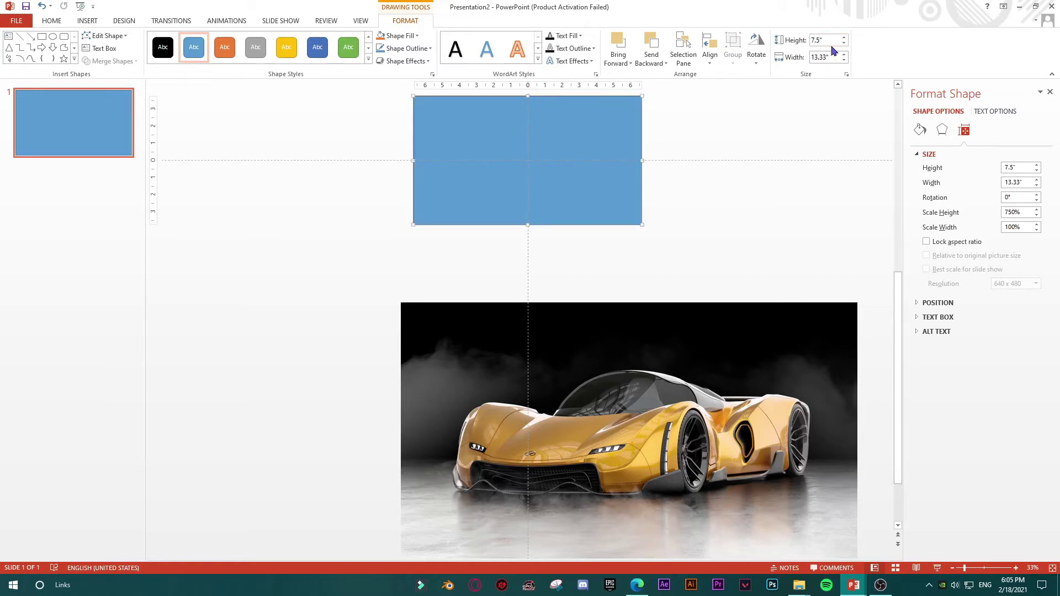
Give the rectangle No Outline.
left_click(408, 48)
left_click(411, 146)
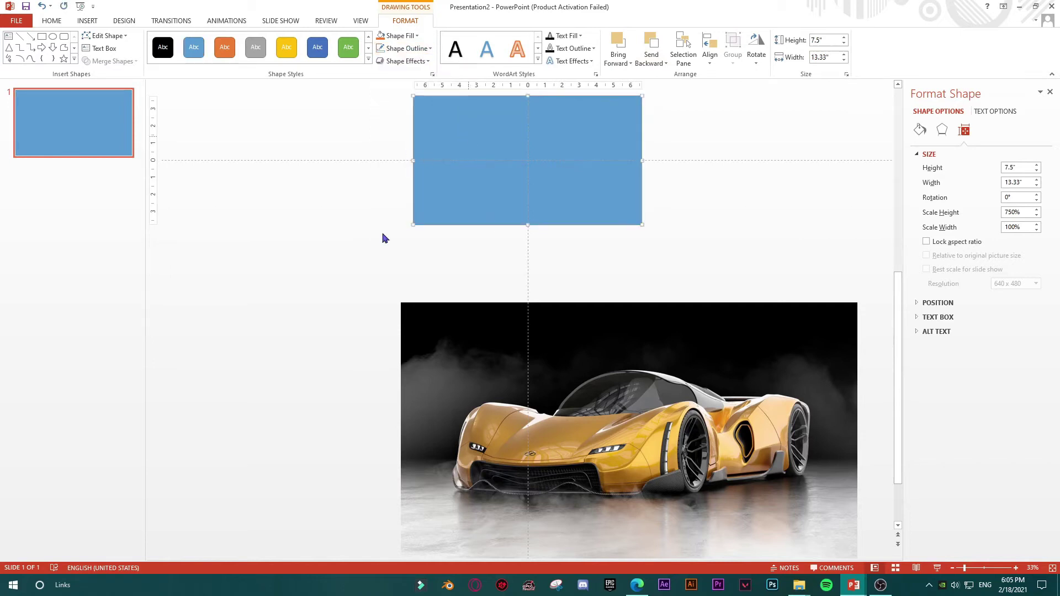
left_click(489, 472, "shift")
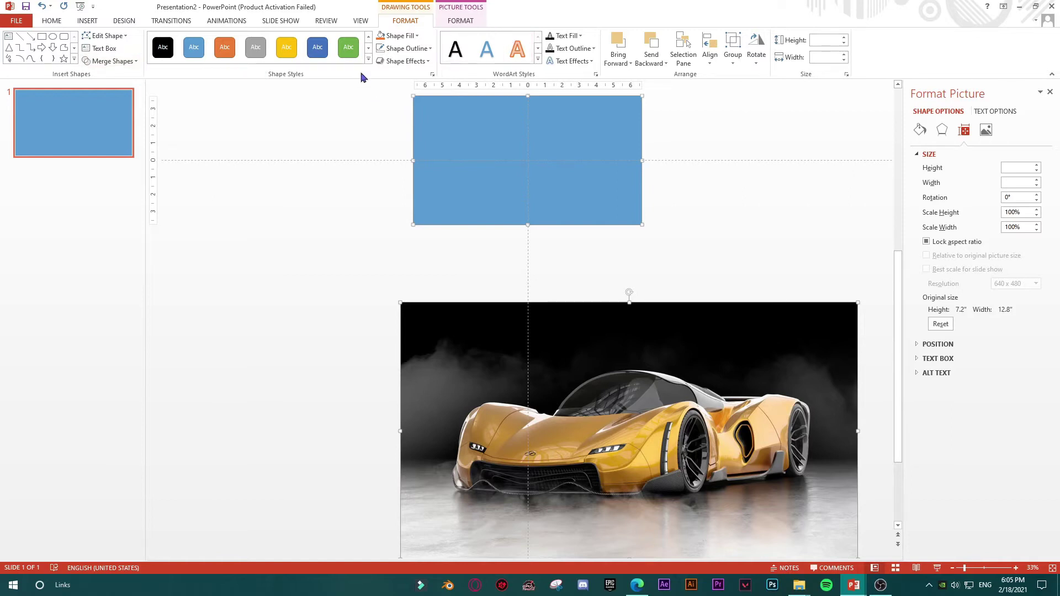
Take the rectangle and photo off the slide and clear a Slide Master layout's placeholders.
key("Delete")
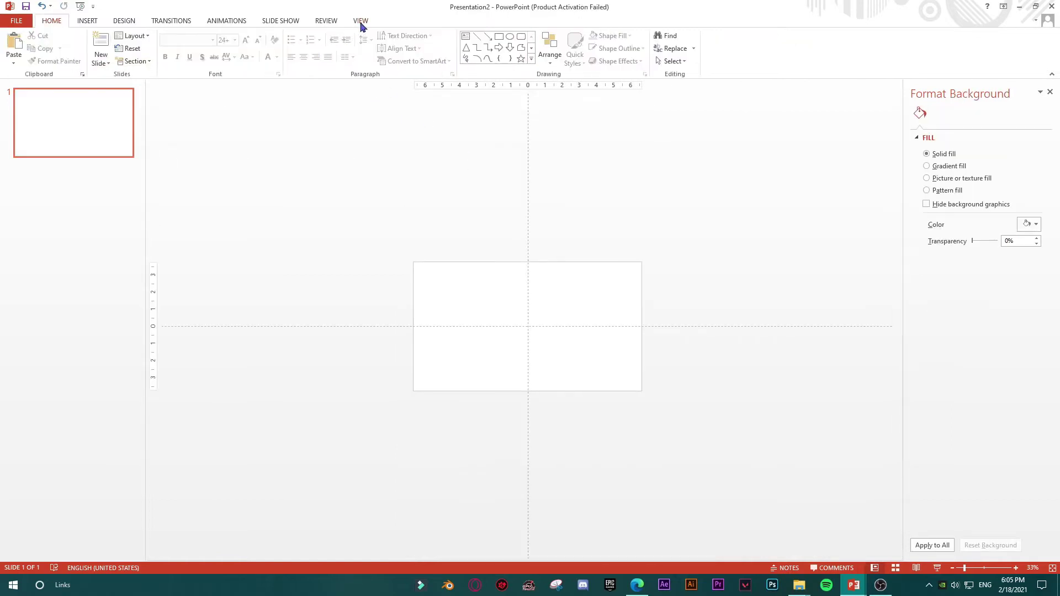
left_click(361, 21)
left_click(141, 46)
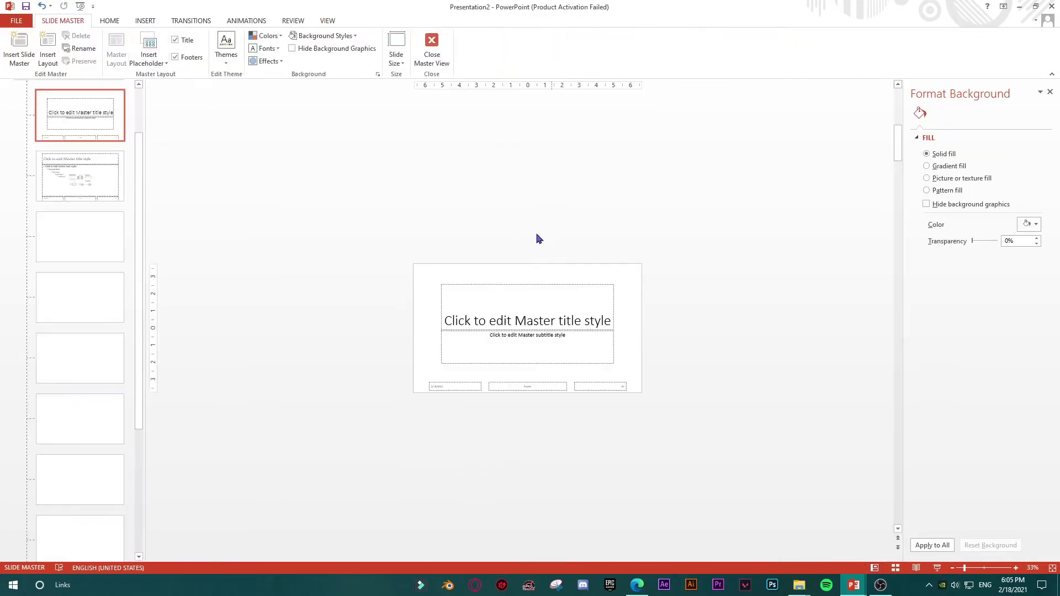
left_click_drag(323, 214, 760, 435)
key("Delete")
Paste the rectangle and photo into the layout, add a second rectangle, and widen one.
key("ctrl+v")
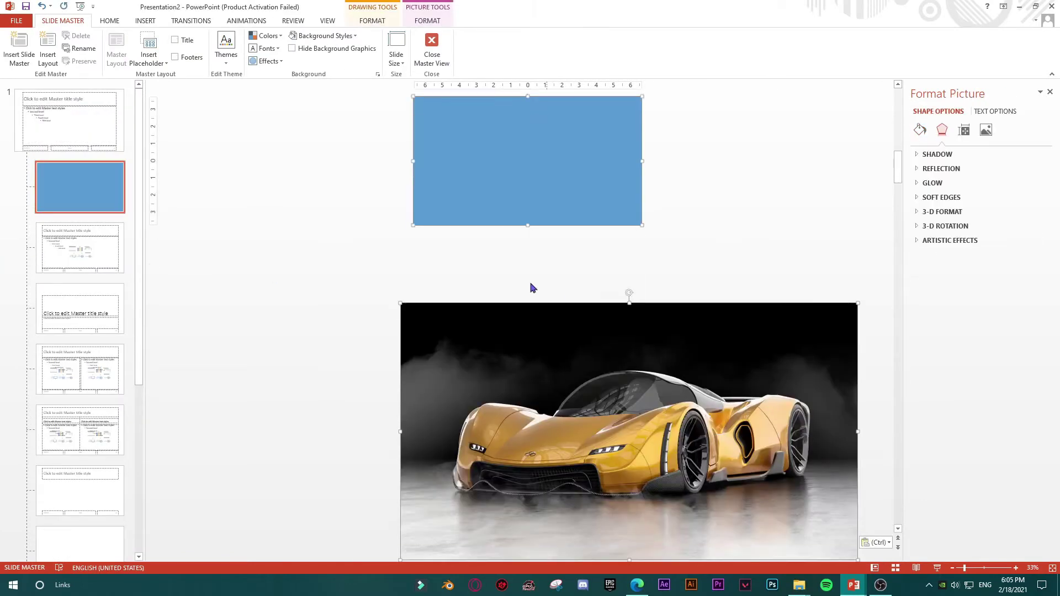
left_click(402, 295)
left_click_drag(559, 175, 465, 209)
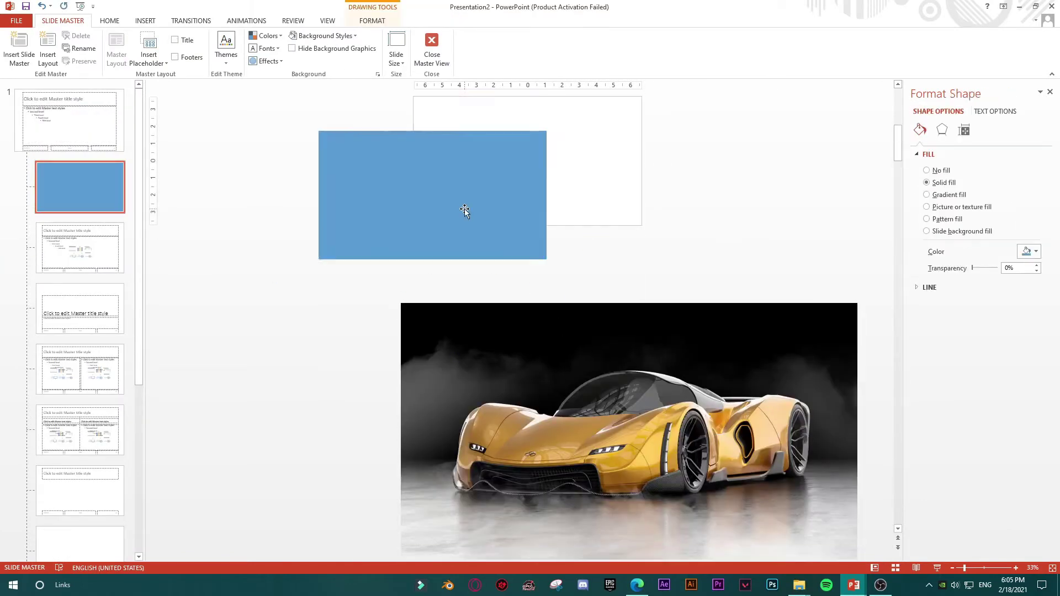
left_click(523, 386)
left_click(469, 256)
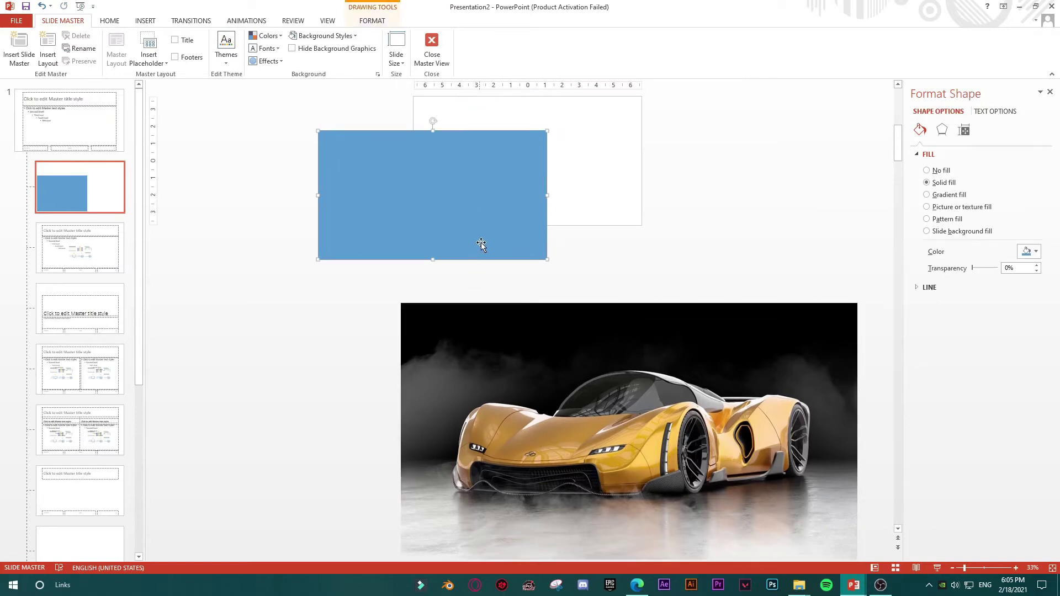
key("ctrl+v")
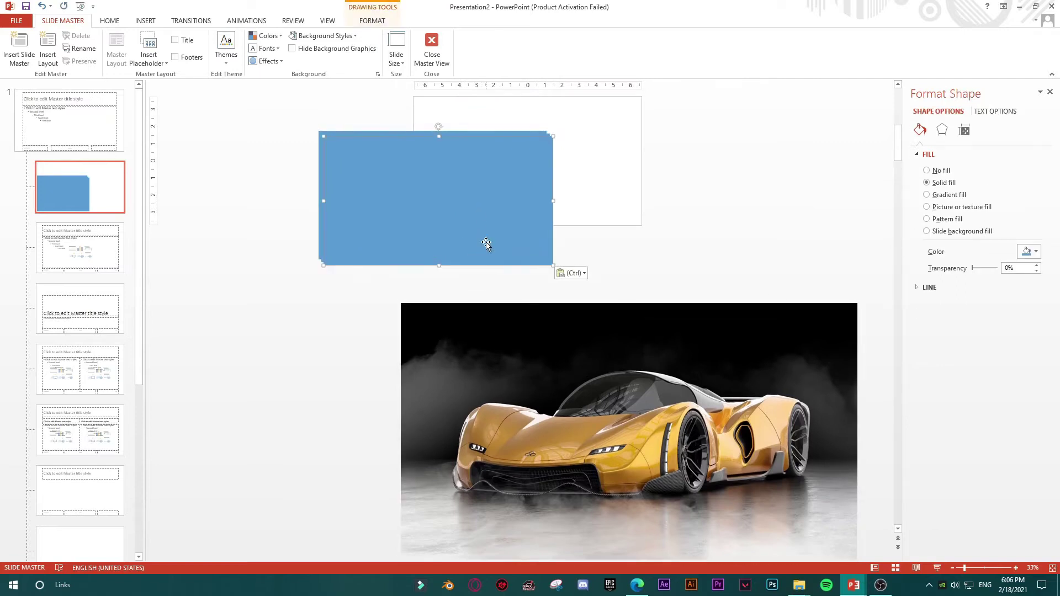
left_click_drag(493, 196, 412, 303)
left_click_drag(323, 200, 165, 194)
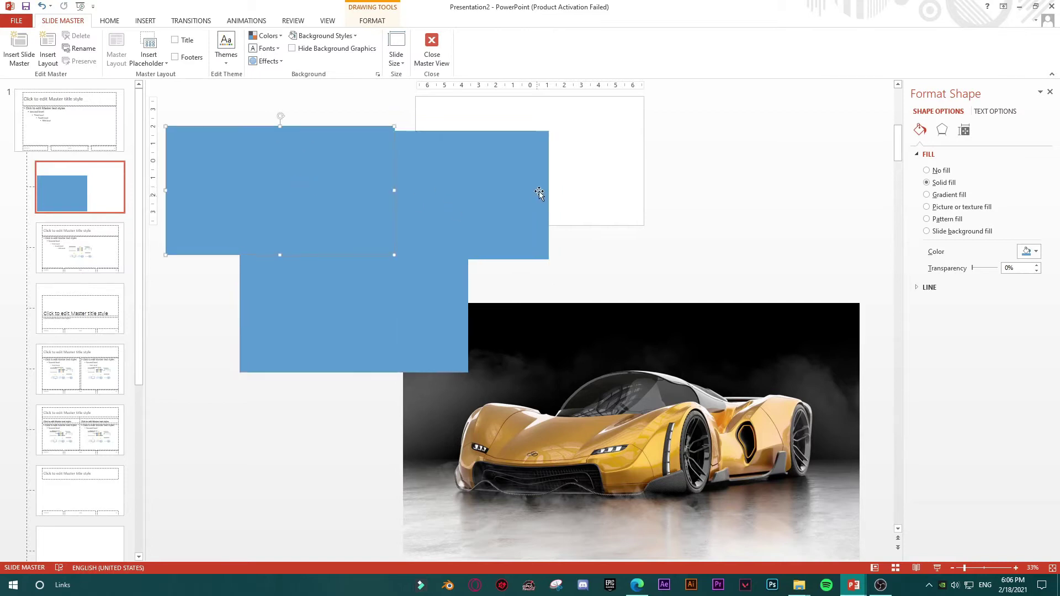
left_click_drag(547, 194, 580, 190)
Make copies of the car photo and spread them across the layout.
left_click(615, 383)
key("ctrl+c")
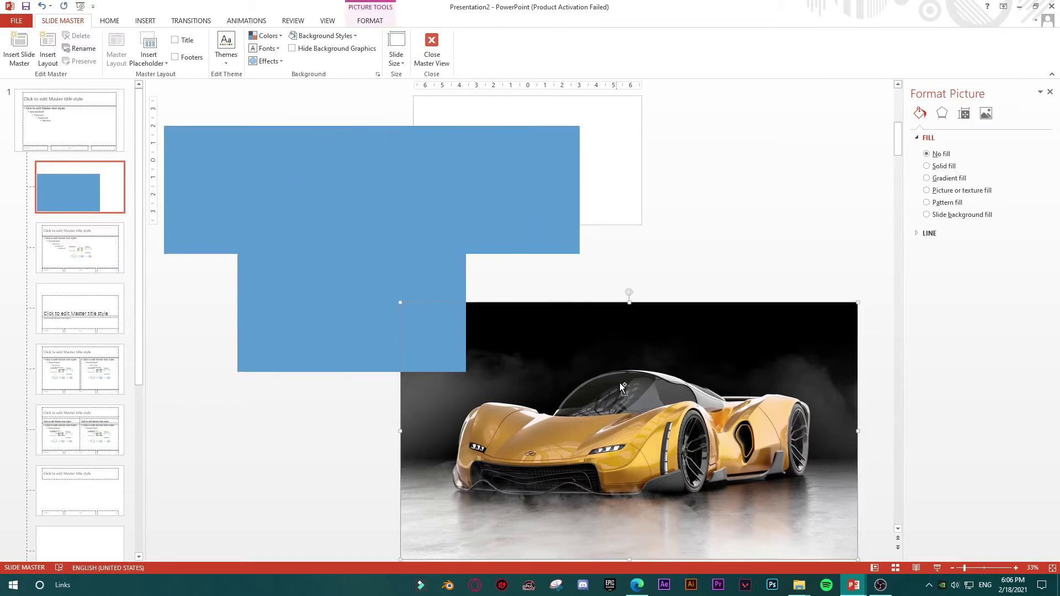
key("ctrl+v")
left_click_drag(620, 383, 694, 383)
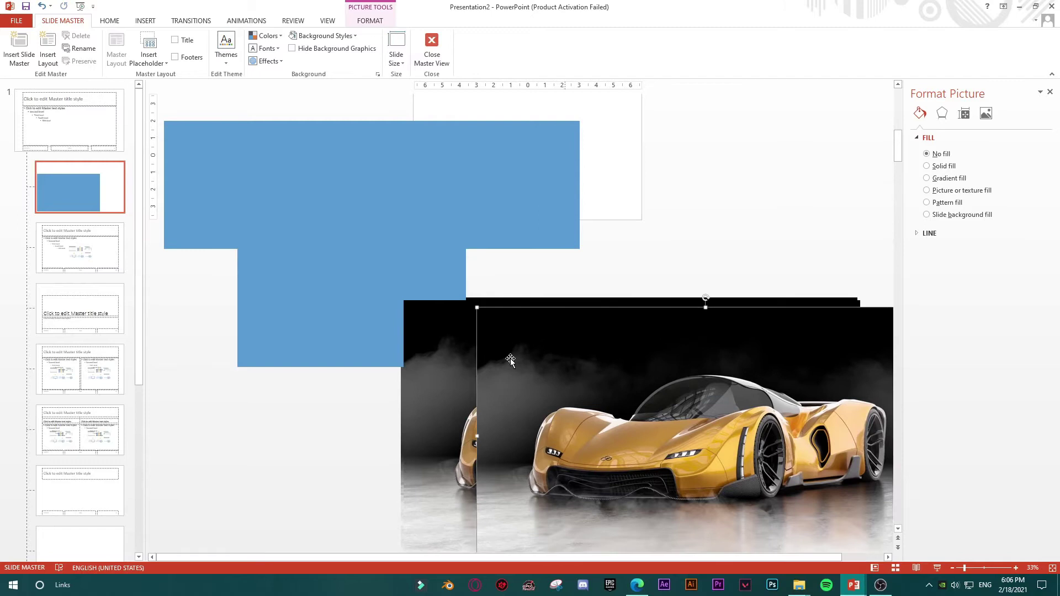
left_click_drag(635, 298, 637, 328)
scroll(635, 353, "down", 3)
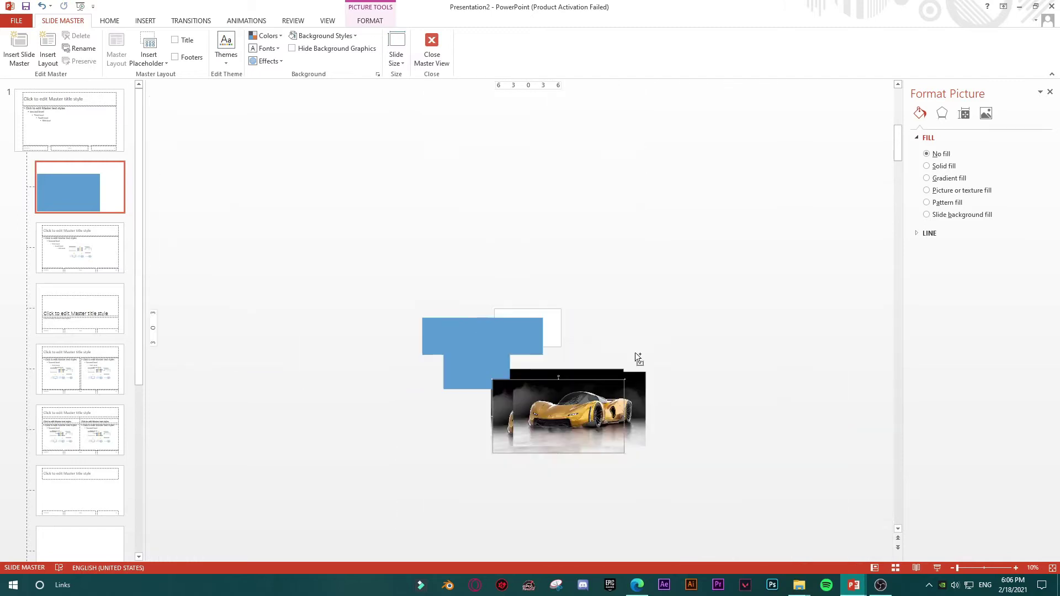
left_click_drag(577, 397, 420, 441)
left_click_drag(566, 409, 748, 375)
Rearrange rectangles and photos, laying one rectangle over the top photo's left half.
left_click_drag(470, 379, 555, 459)
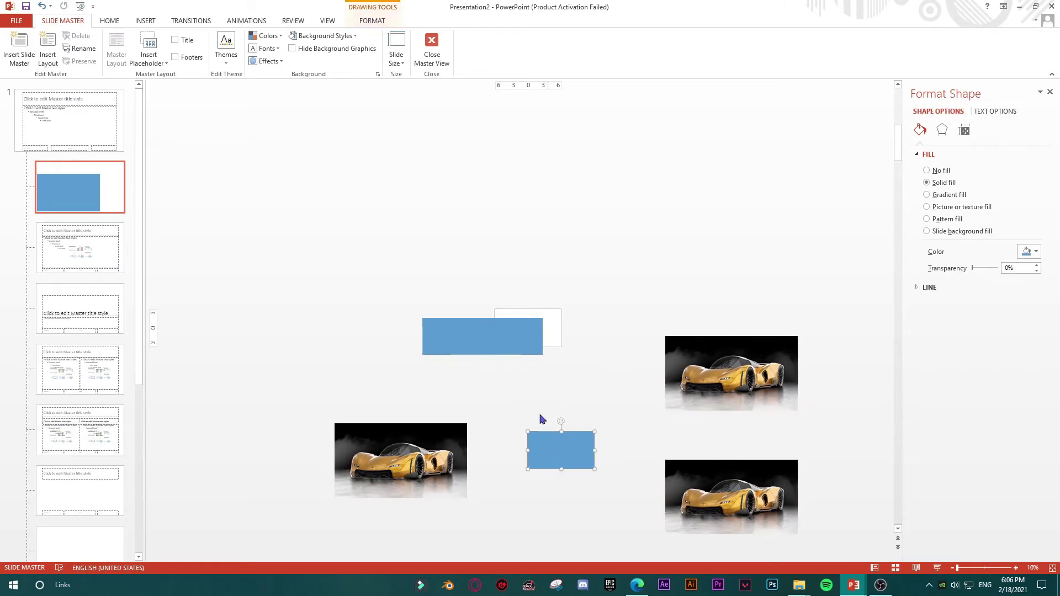
left_click_drag(464, 339, 441, 365)
left_click_drag(767, 371, 520, 251)
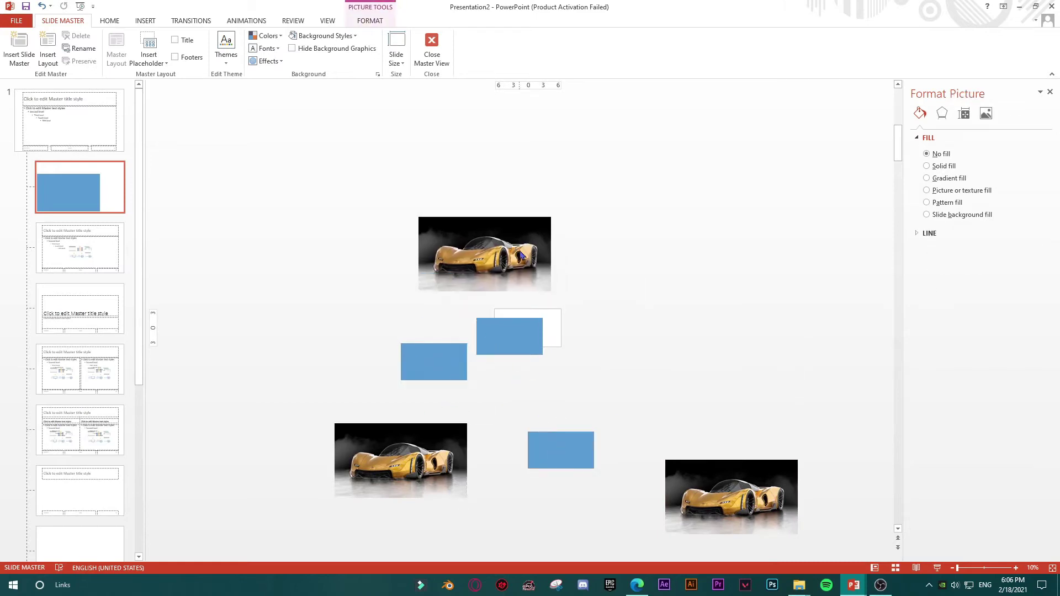
left_click_drag(544, 342, 478, 242)
Align the top rectangle and its car photo by their left and top edges.
left_click(524, 261, "shift")
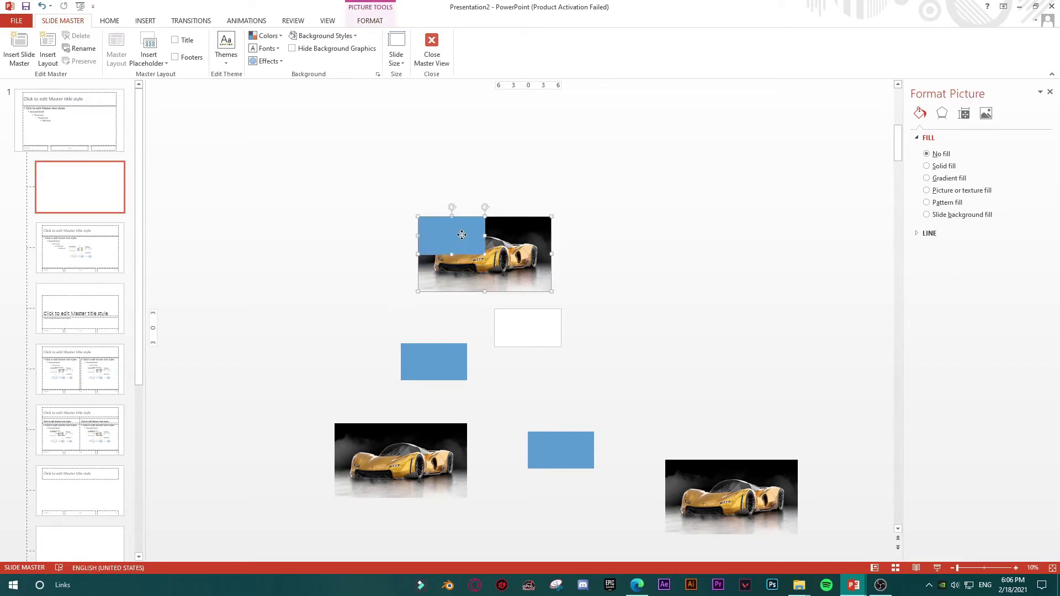
left_click(362, 20)
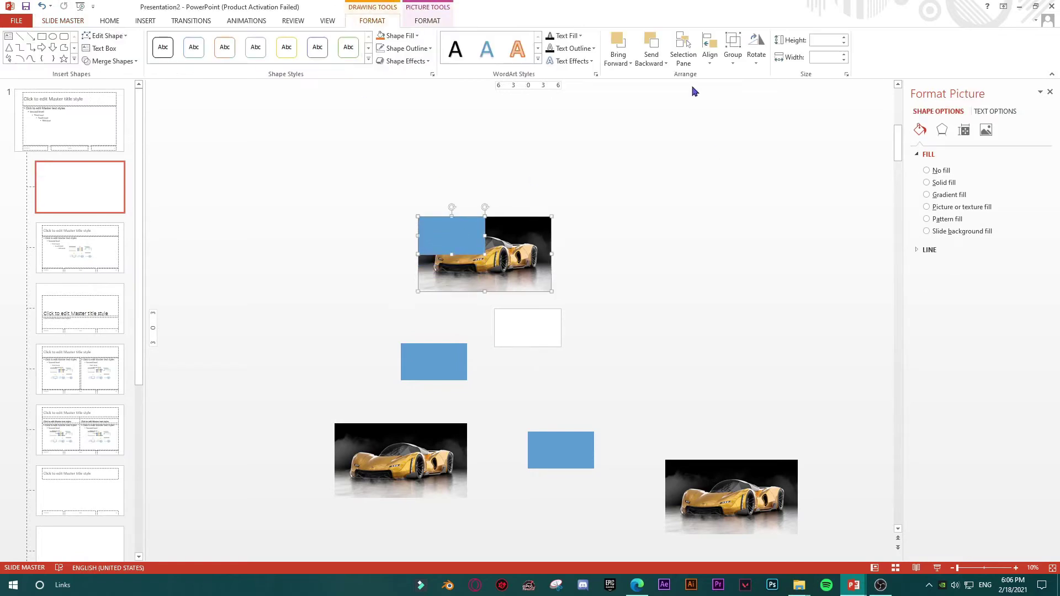
left_click(710, 69)
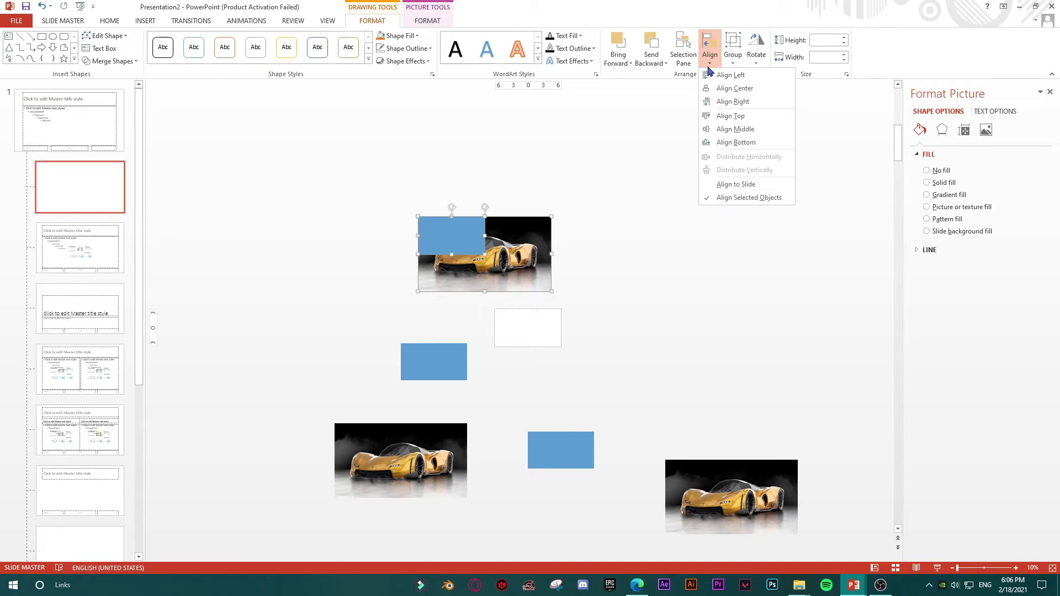
left_click(716, 78)
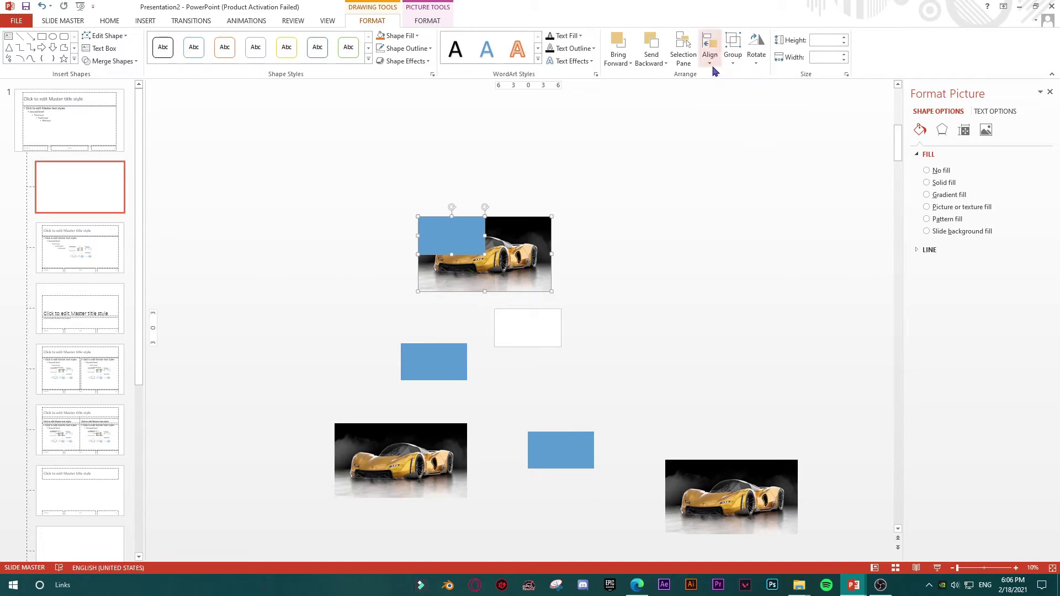
left_click(710, 61)
left_click(731, 116)
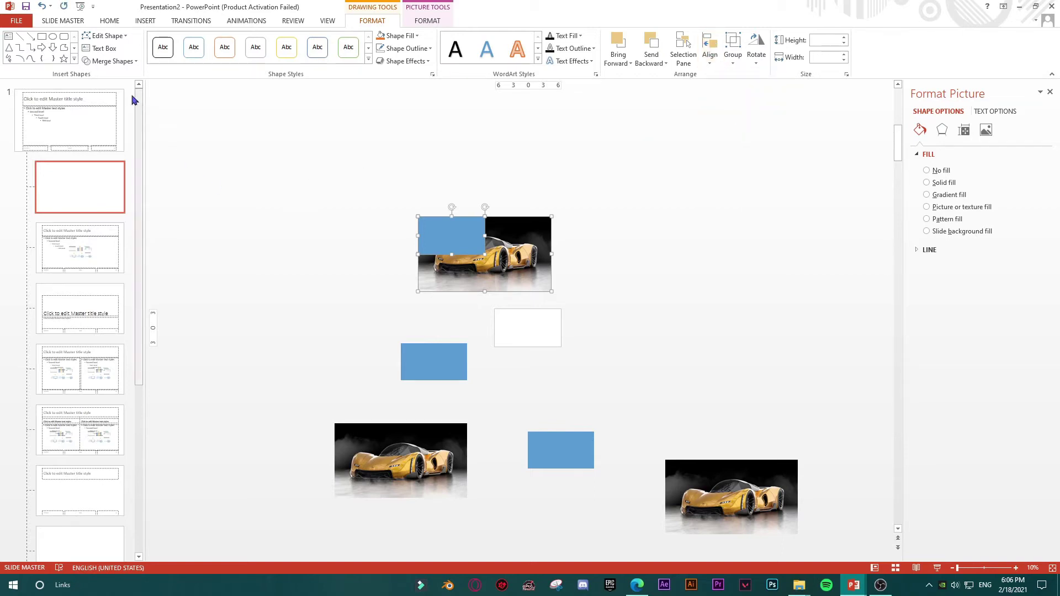
Intersect them into a rectangle-shaped photo cutout and move it up-left.
left_click(130, 64)
left_click(111, 115)
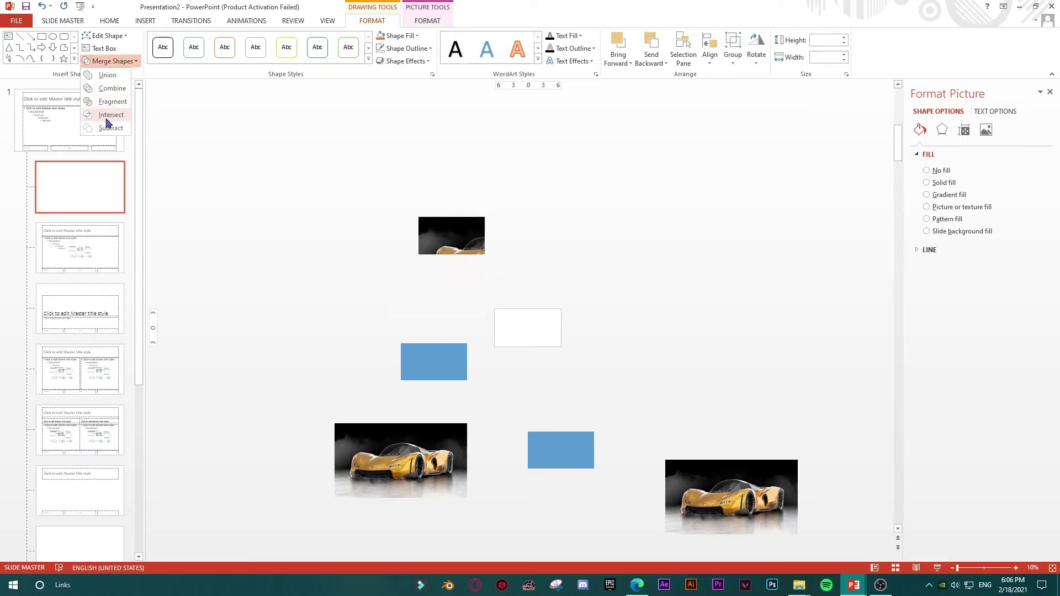
left_click_drag(464, 237, 421, 232)
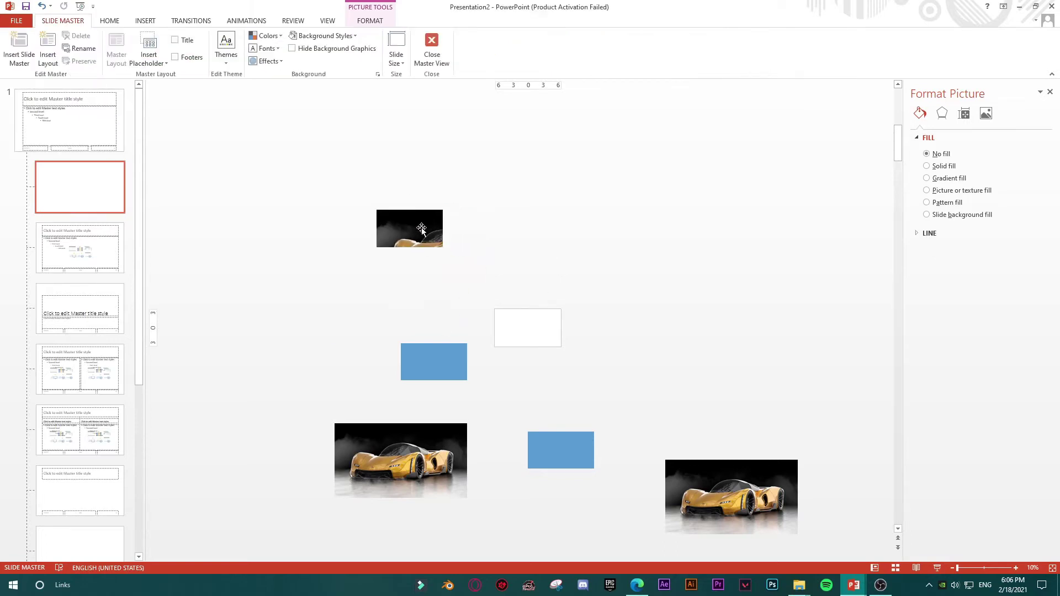
left_click(443, 351)
key("ctrl+z")
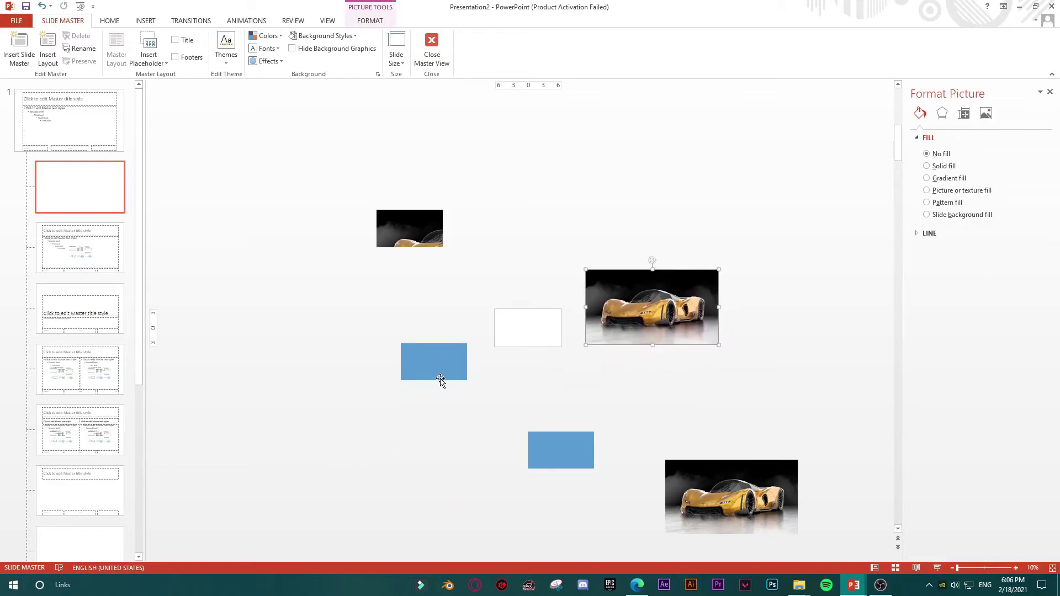
Bring a blue rectangle to front over the middle photo's lower-left and select both.
left_click_drag(440, 379, 567, 332)
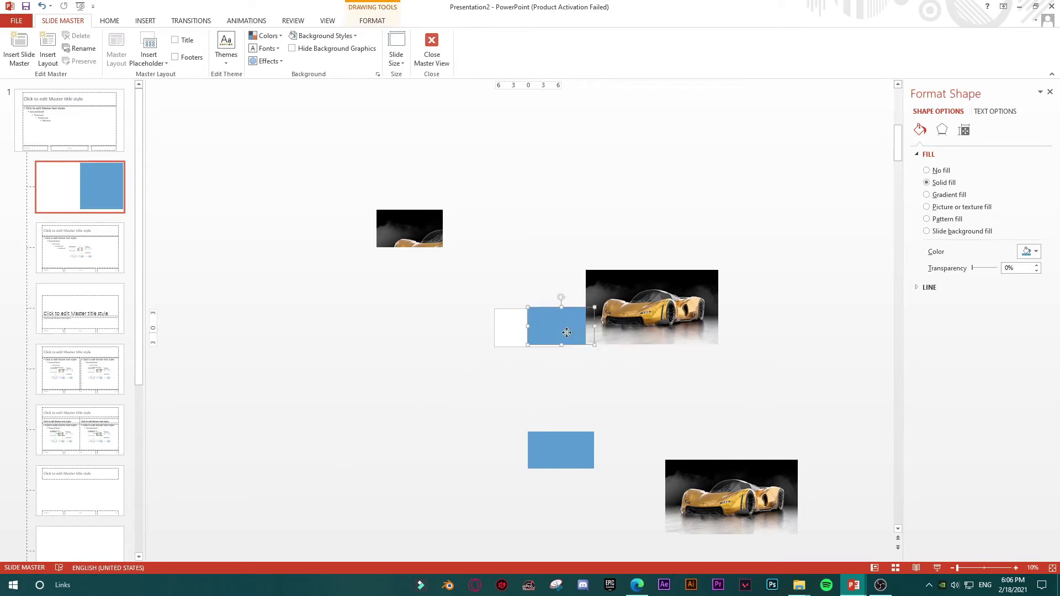
right_click(567, 331)
mouse_move(613, 439)
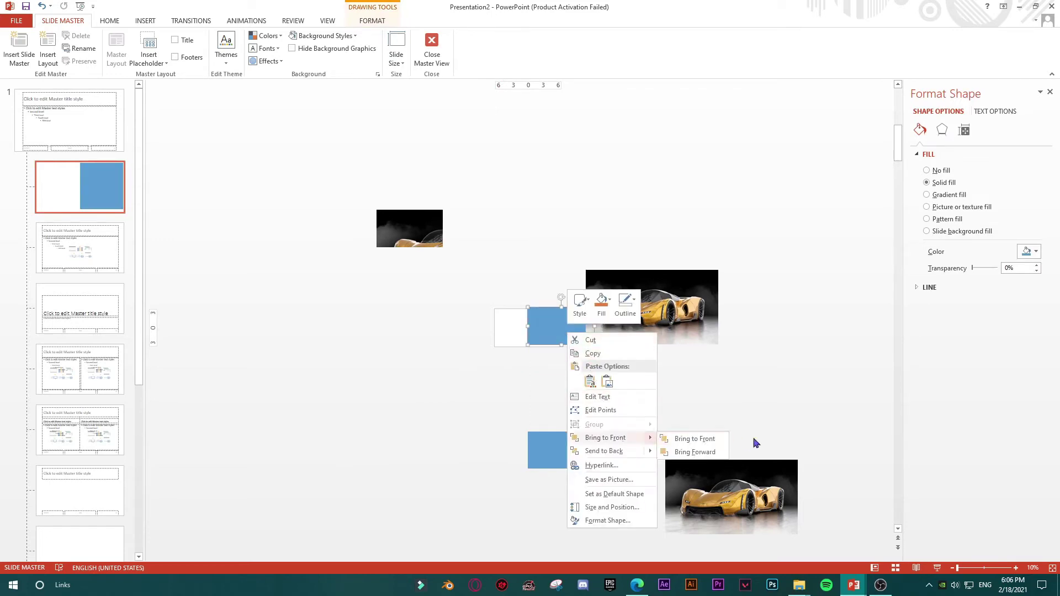
left_click(721, 440)
left_click_drag(549, 325, 627, 375)
left_click(628, 285)
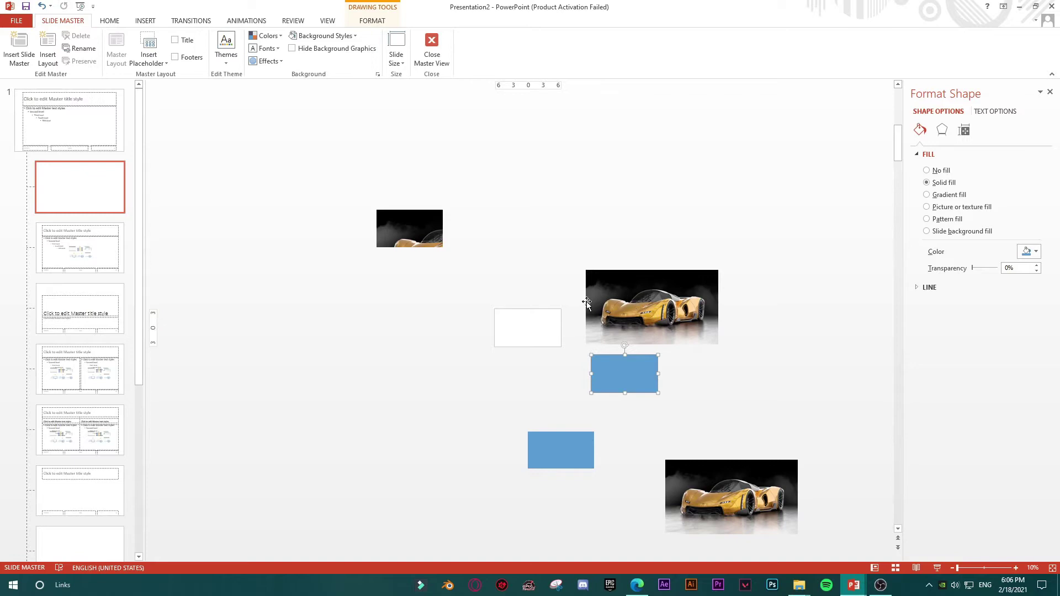
left_click_drag(632, 372, 624, 328)
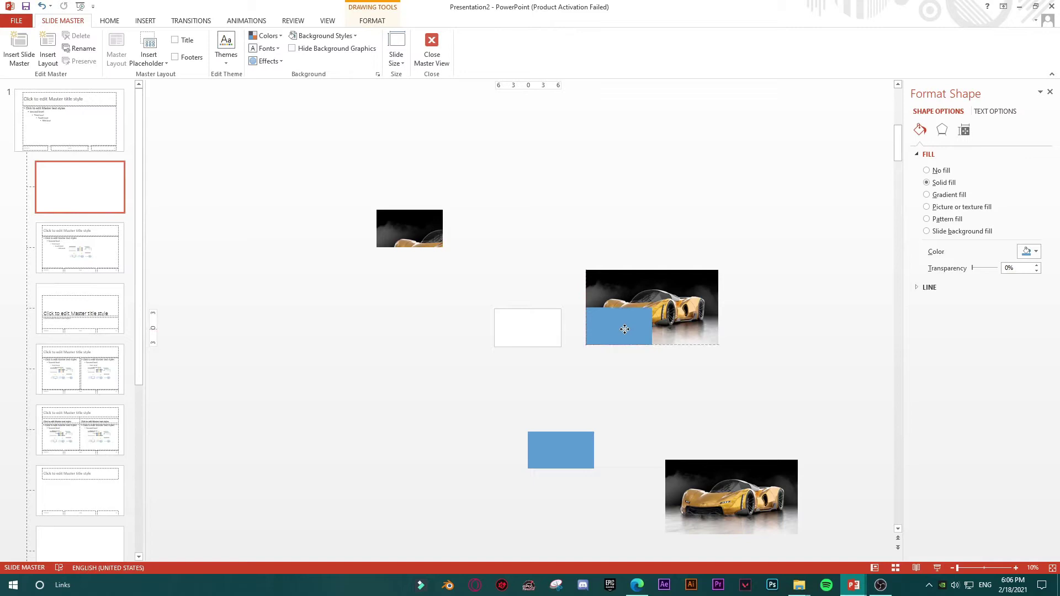
left_click(715, 319)
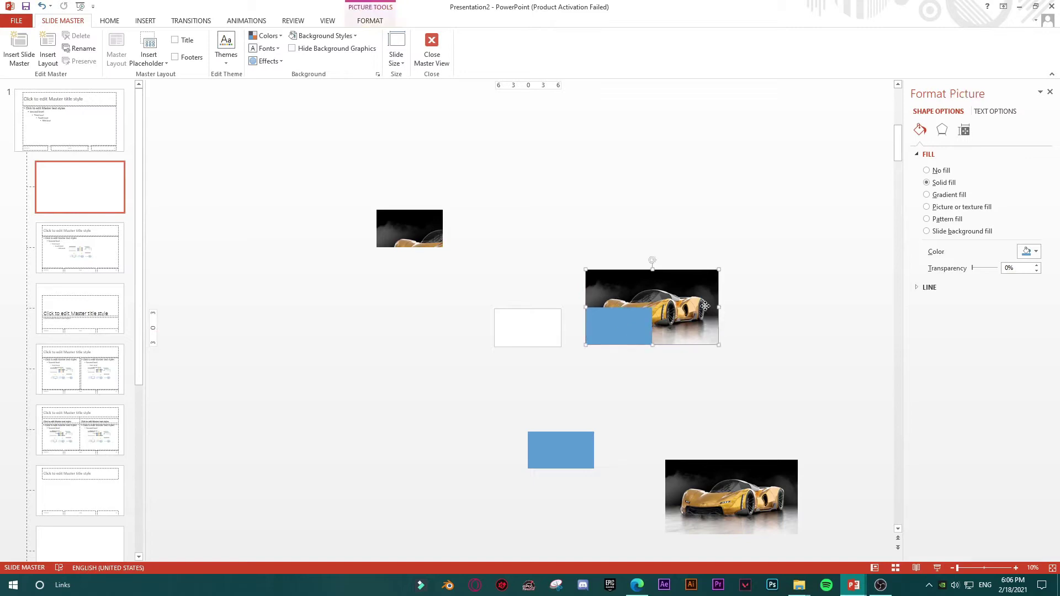
left_click(619, 319, "shift")
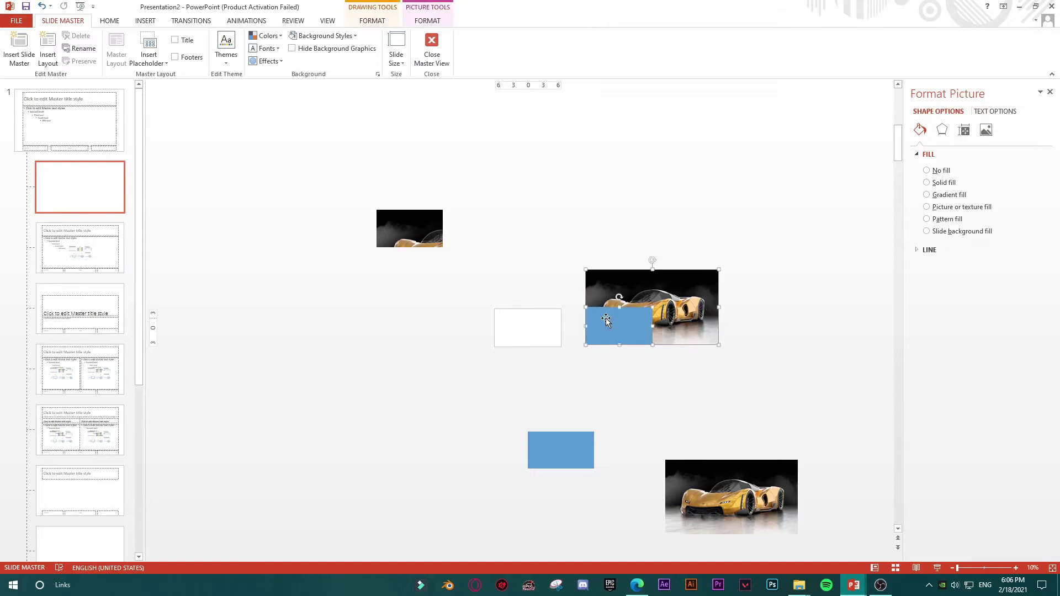
Align and intersect them, then move the cutout beneath the first one.
left_click(386, 20)
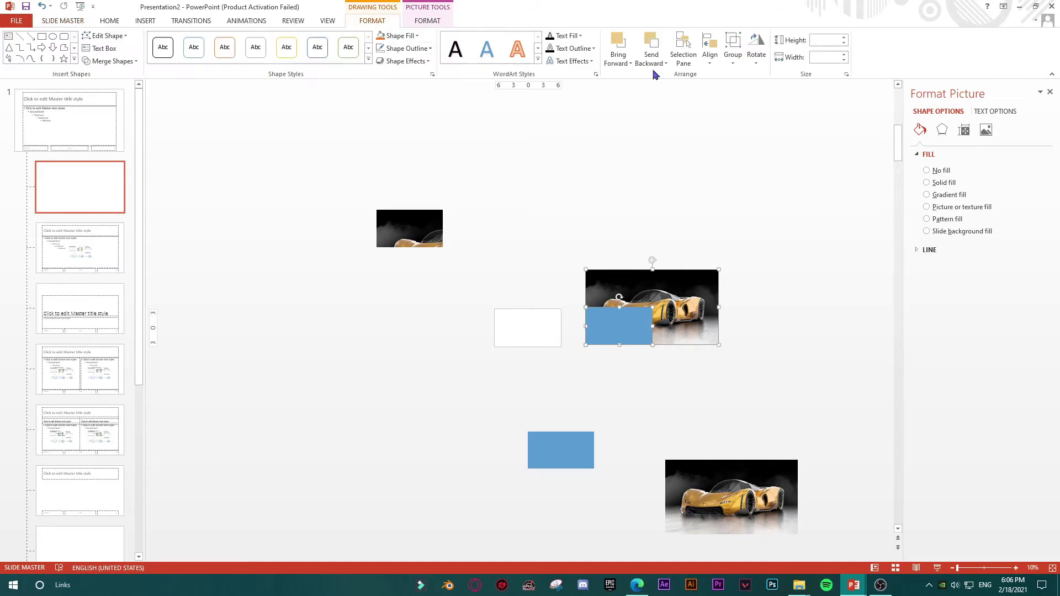
left_click(710, 62)
left_click(712, 77)
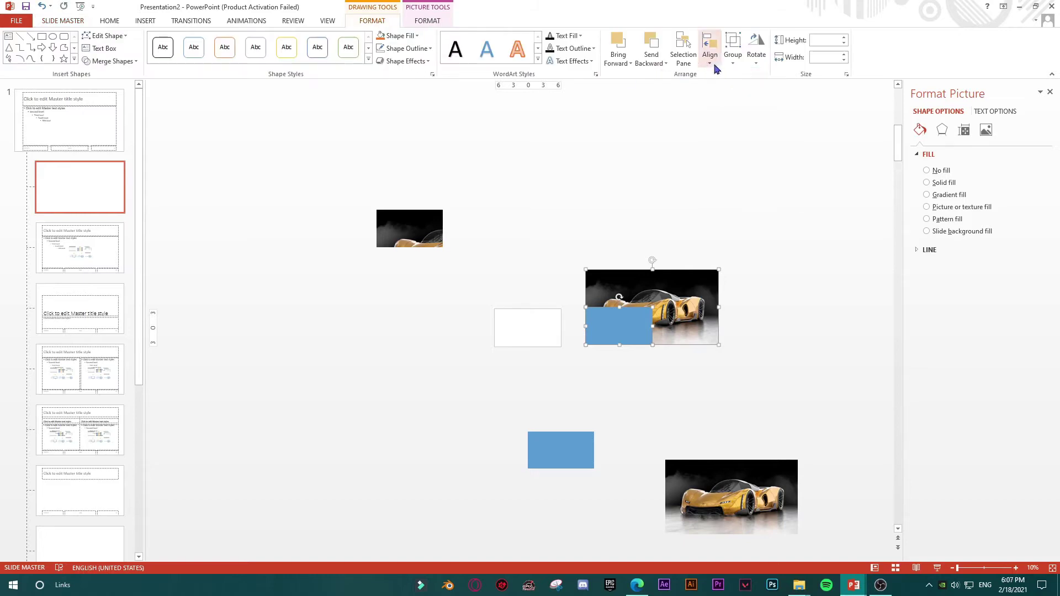
left_click(712, 62)
left_click(720, 142)
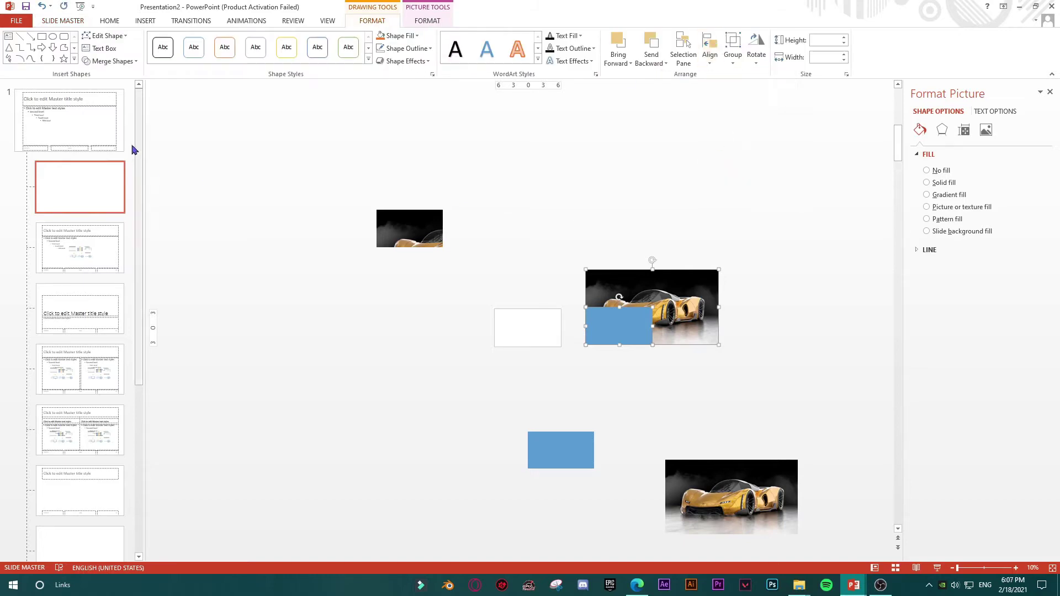
left_click(110, 61)
left_click(111, 119)
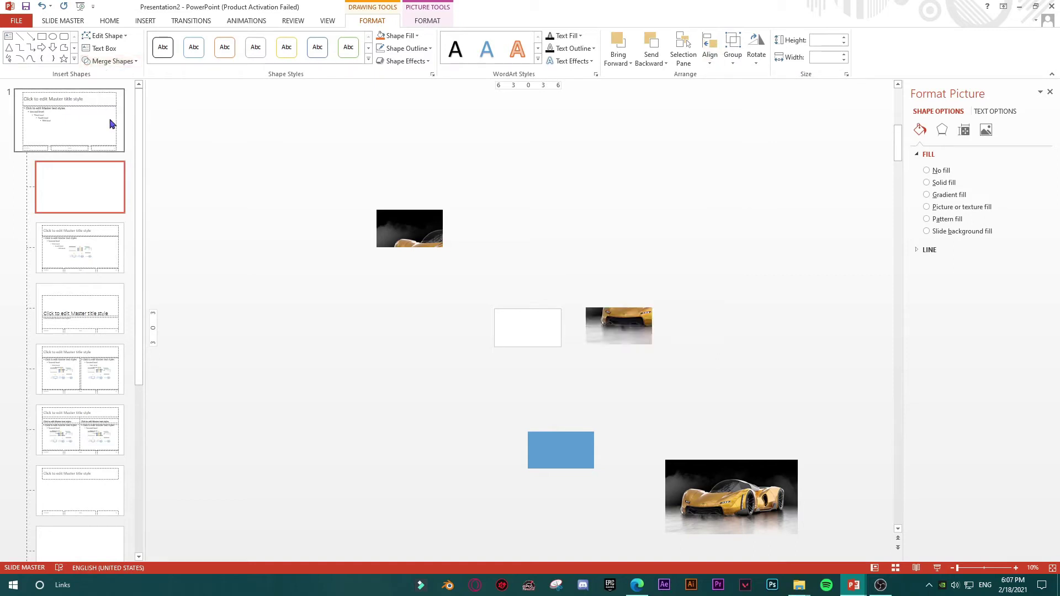
left_click_drag(622, 329, 412, 282)
Place the third car photo beside the white box, with the blue rectangle over its lower-right corner.
left_click_drag(730, 467, 653, 315)
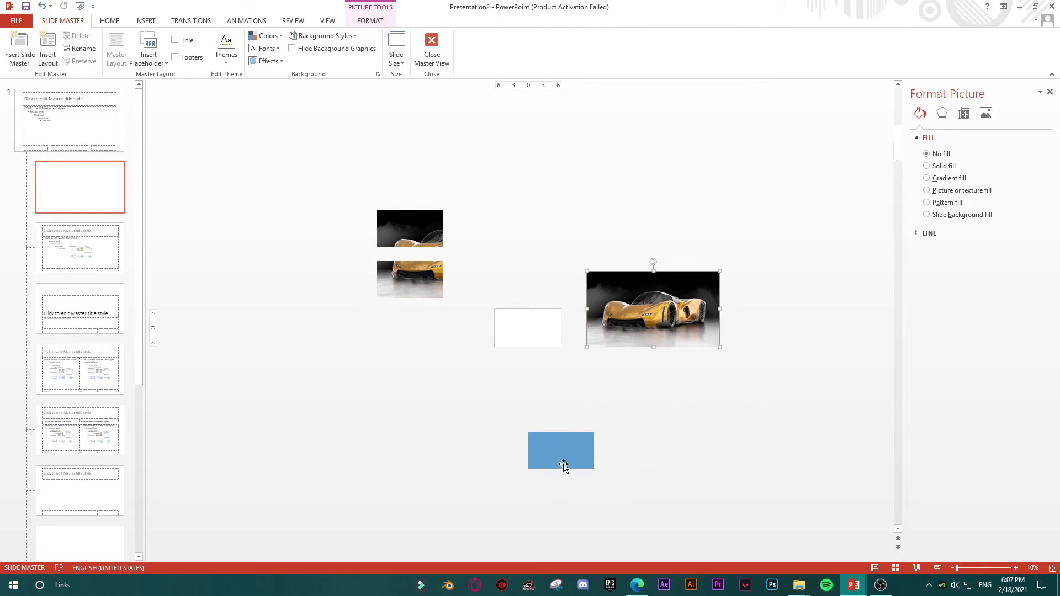
left_click_drag(564, 465, 689, 375)
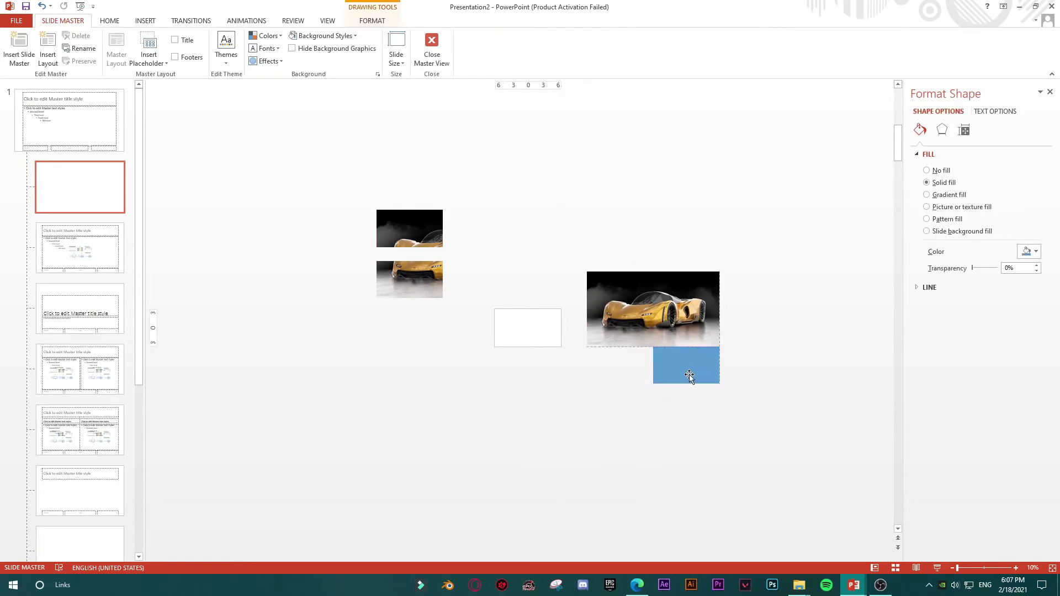
right_click(689, 376)
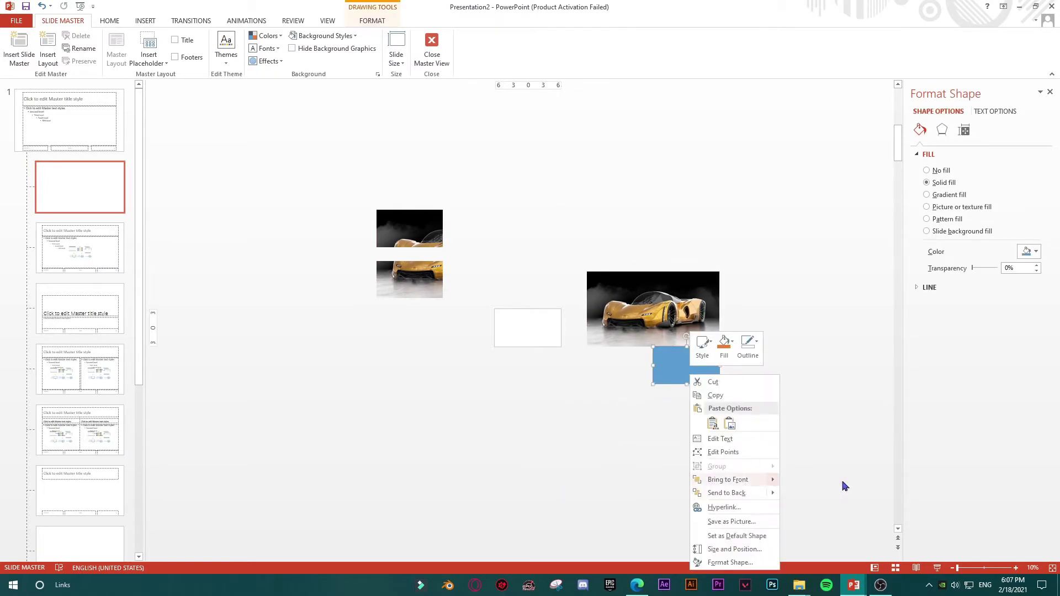
left_click(663, 373)
left_click_drag(674, 360, 674, 334)
Right-align the photo and rectangle, intersect them, and move the cutout beside the other piece.
left_click(658, 296)
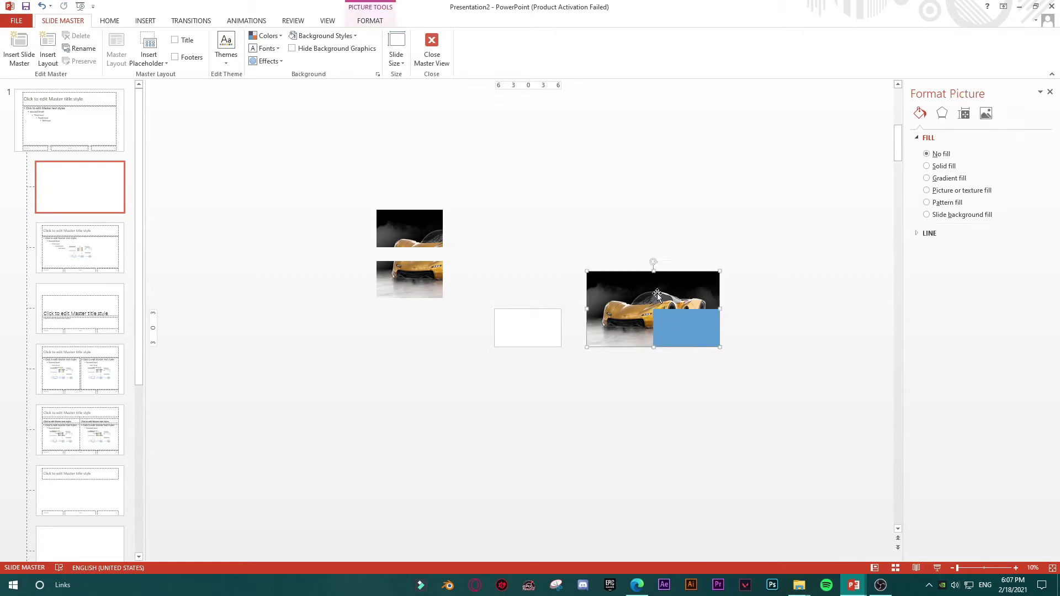
left_click(694, 337, "shift")
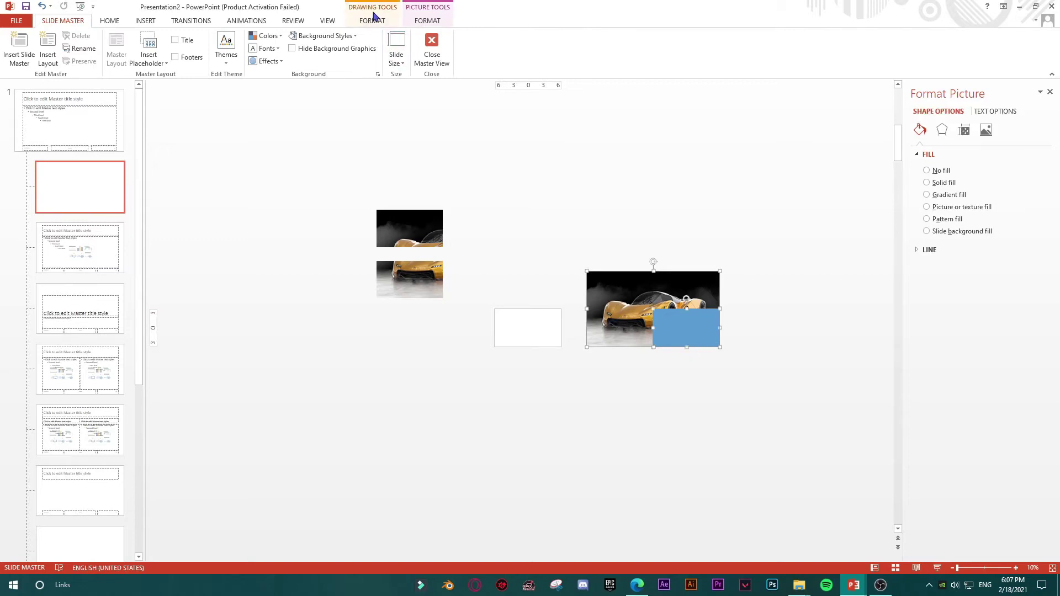
left_click(376, 22)
left_click(711, 58)
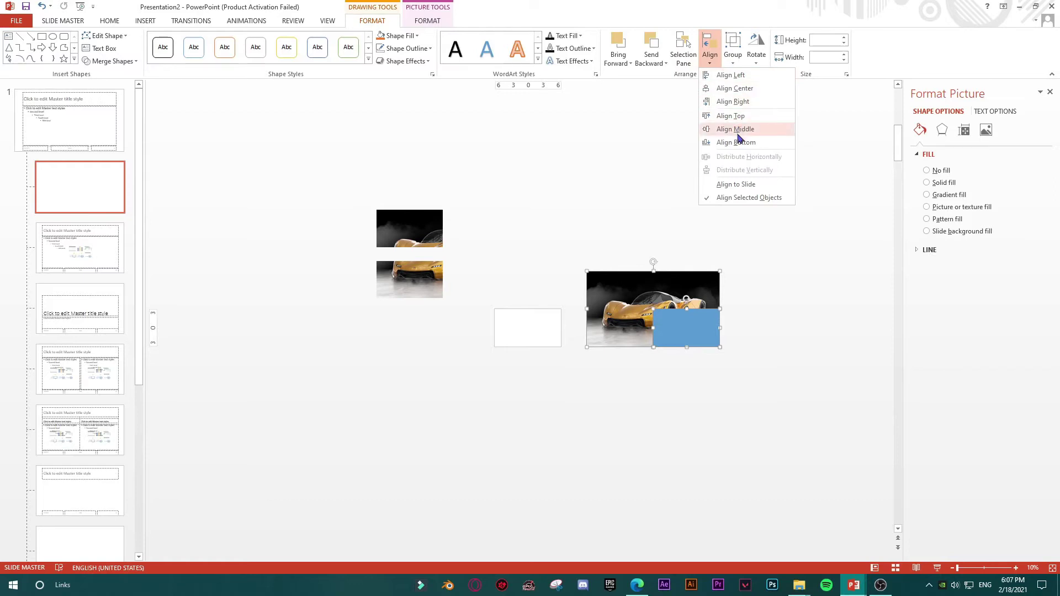
left_click(710, 53)
left_click(710, 52)
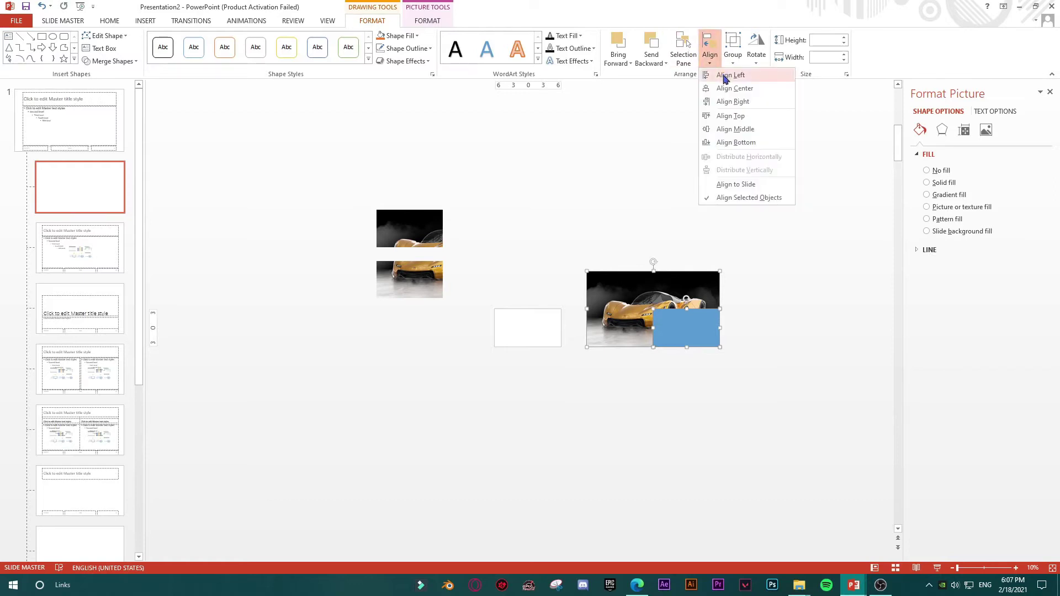
left_click(727, 101)
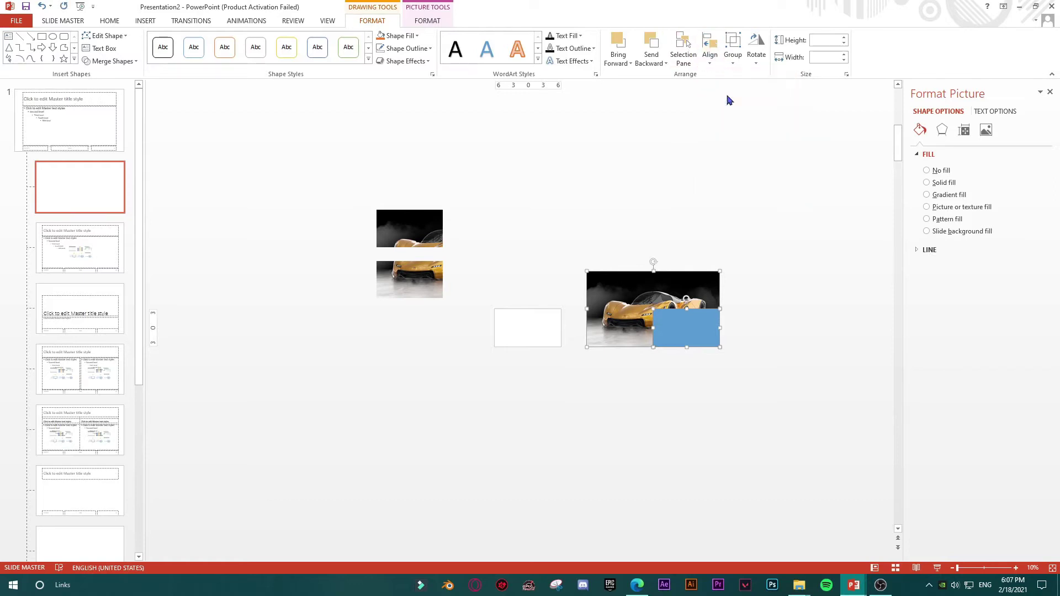
left_click(112, 60)
left_click(118, 115)
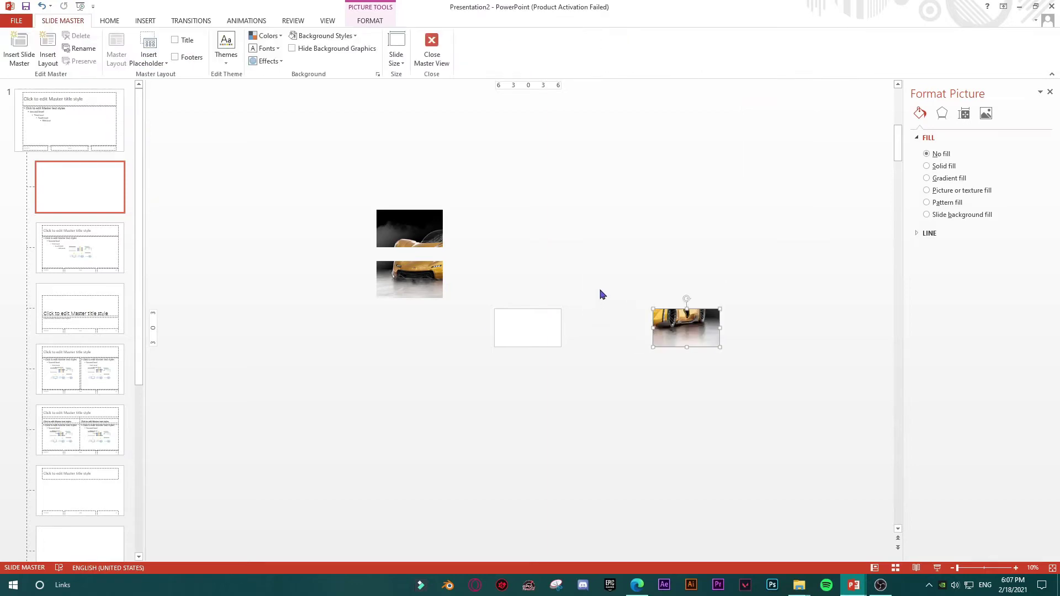
left_click_drag(686, 321, 514, 274)
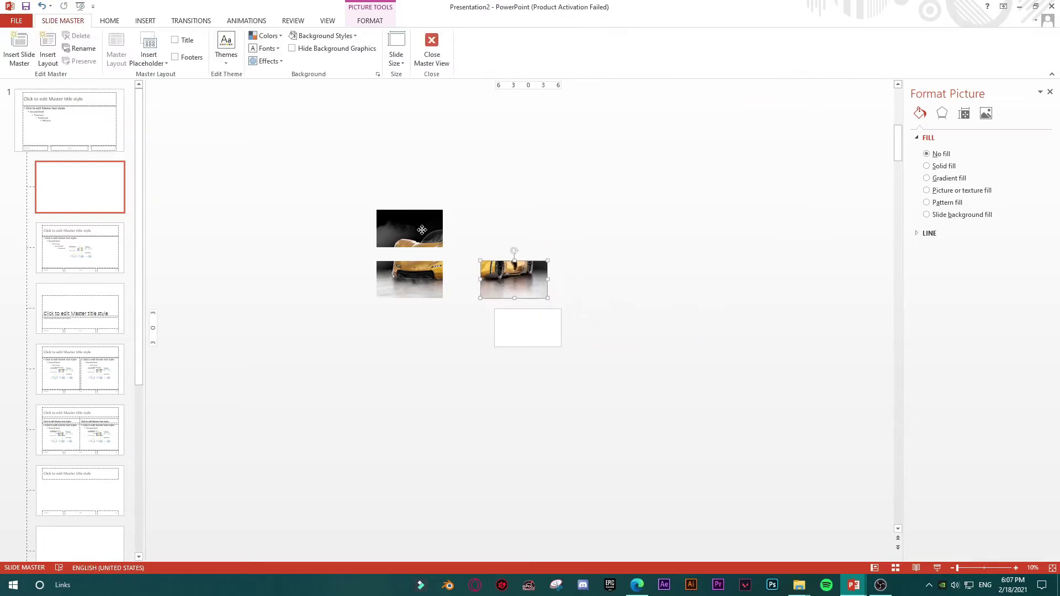
Rearrange the car pieces, moving the smoky car picture onto the blank layout box.
left_click_drag(420, 237, 420, 225)
left_click_drag(523, 283, 423, 365)
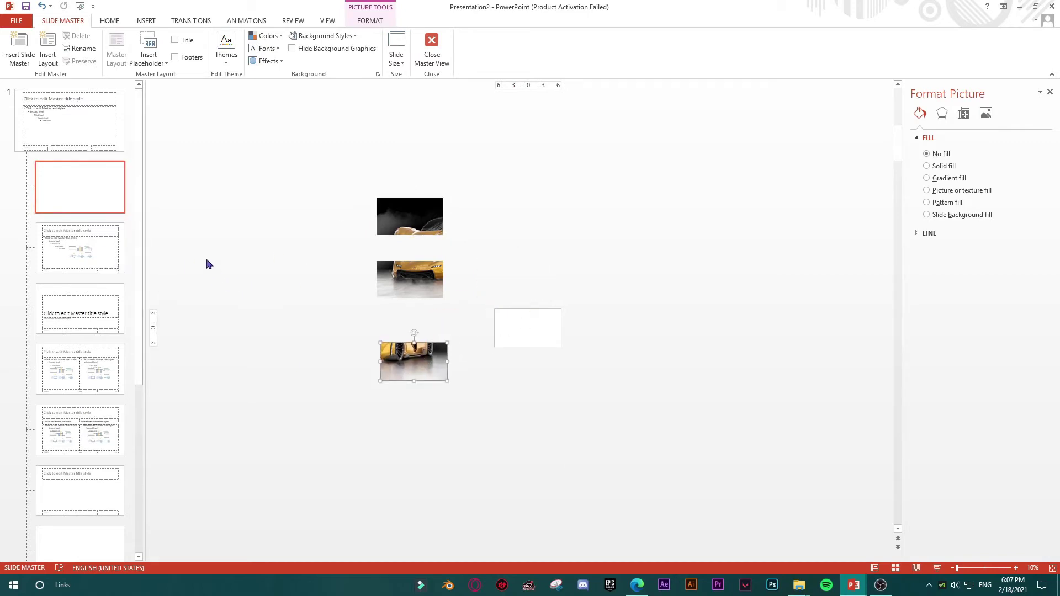
left_click_drag(419, 227, 536, 338)
left_click(390, 280)
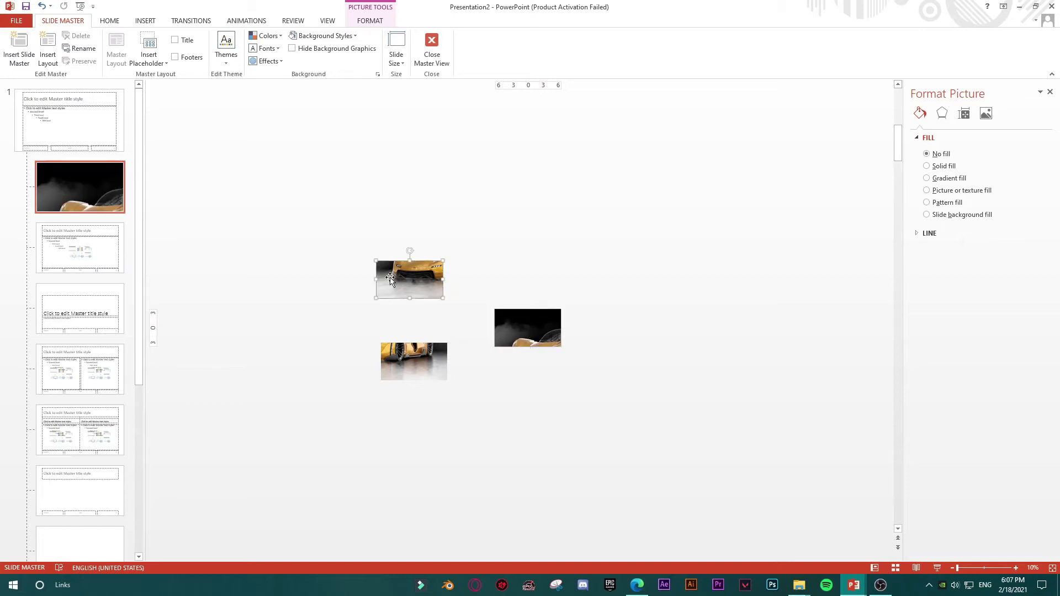
Clear the next layout's placeholders and paste a car picture onto its slide area.
left_click(69, 261)
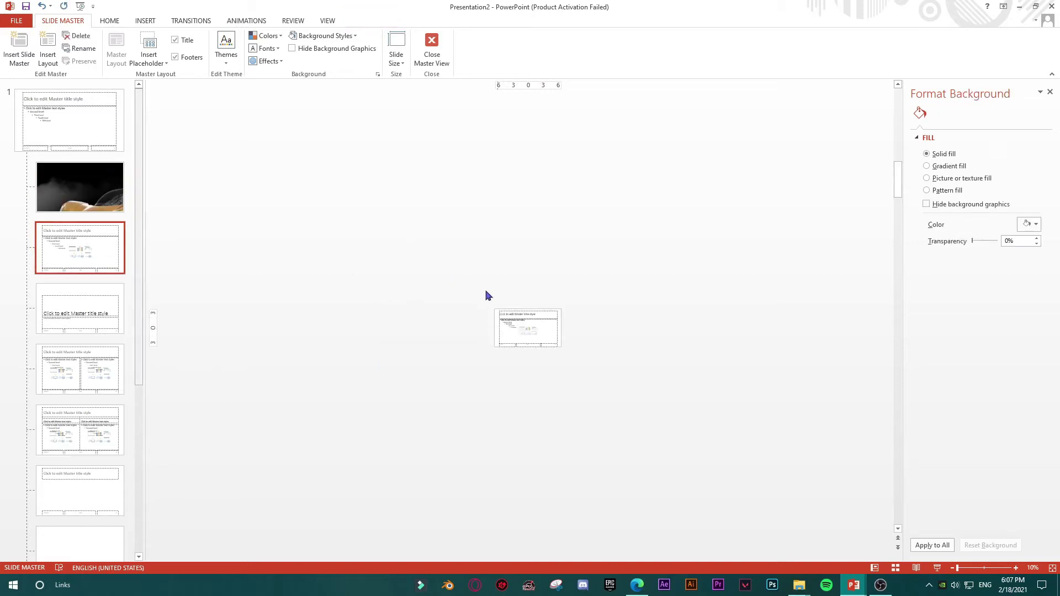
left_click_drag(469, 283, 651, 413)
key("Delete")
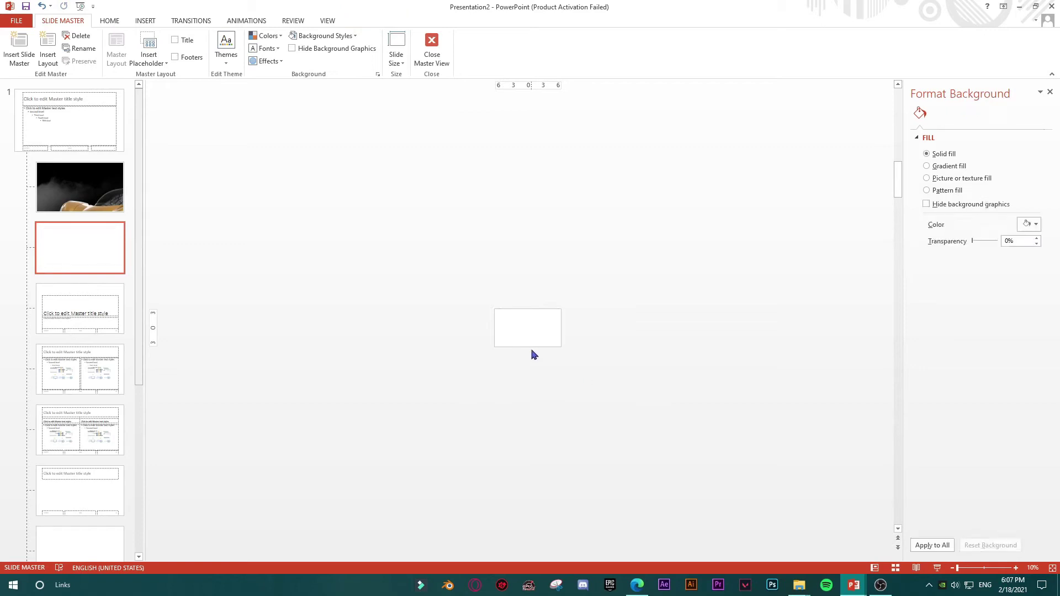
key("ctrl+v")
left_click_drag(413, 280, 530, 328)
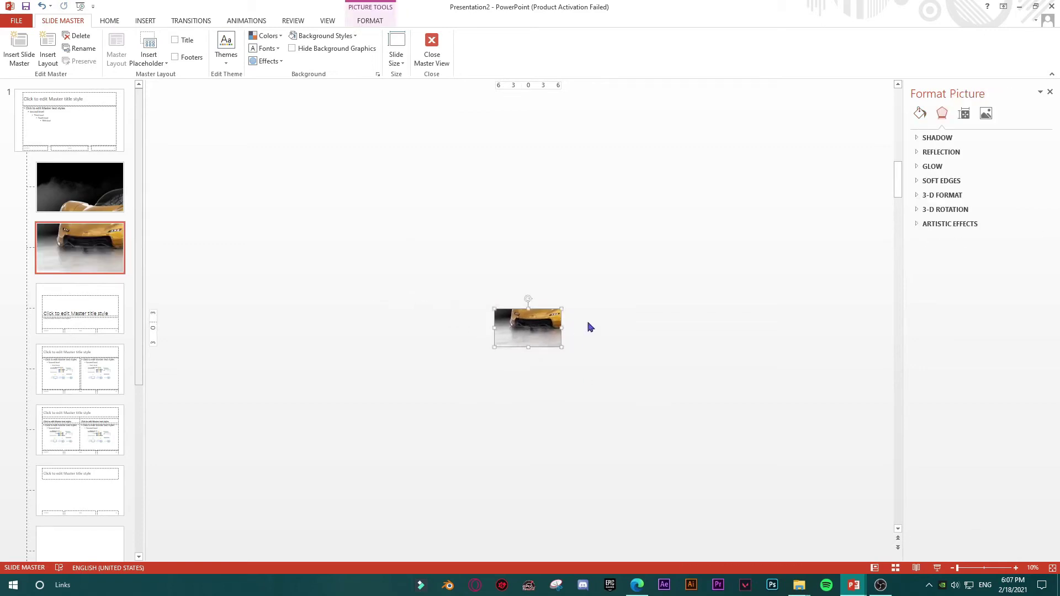
On the dark car layout, shift the lower car piece slightly right and down.
left_click(104, 191)
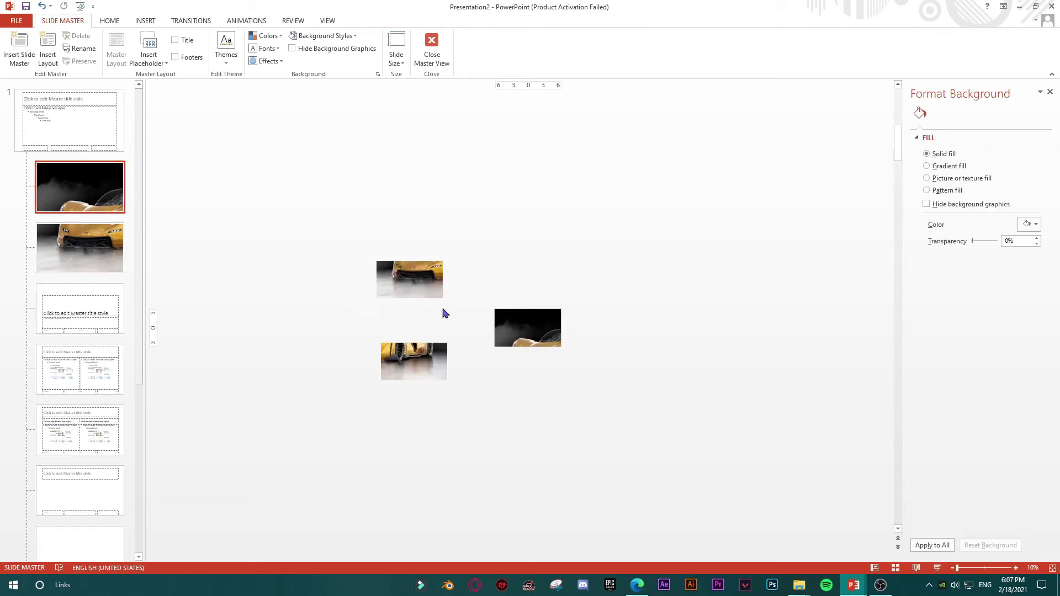
left_click(414, 290)
left_click(414, 368)
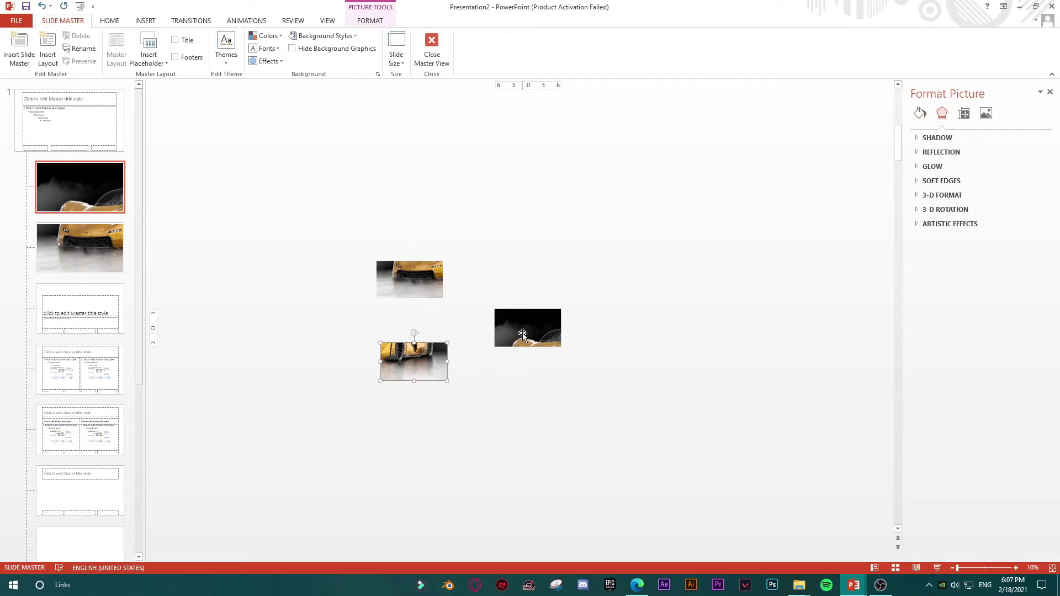
left_click_drag(416, 362, 425, 381)
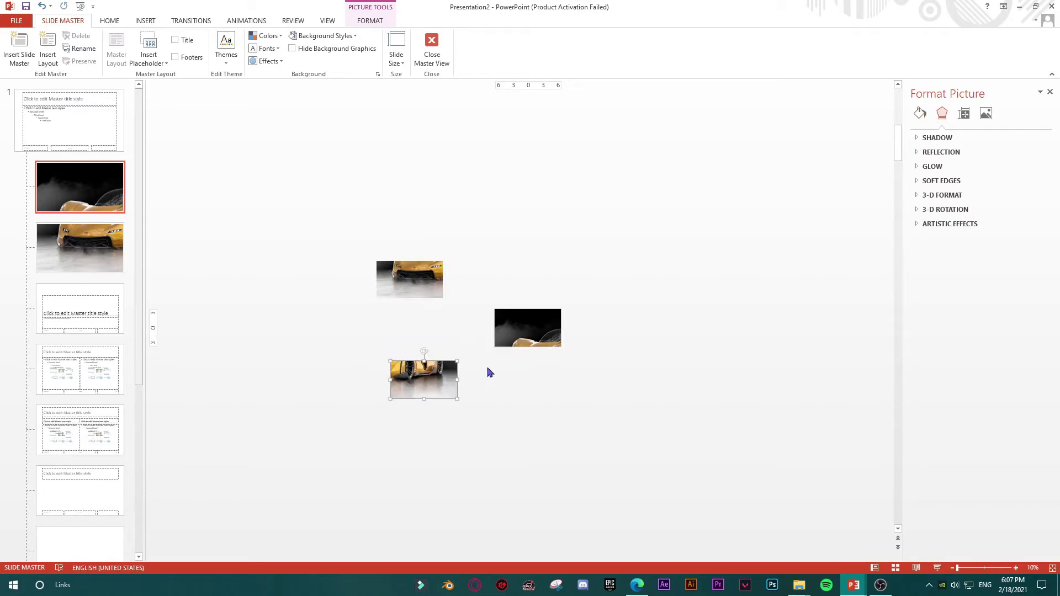
left_click_drag(528, 340, 525, 272)
key("ctrl+z")
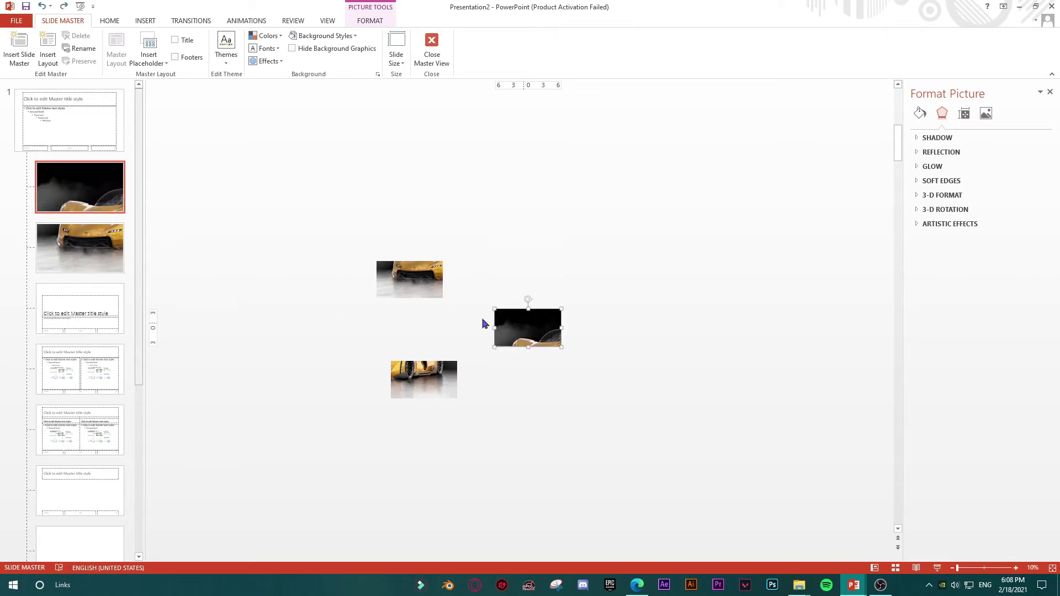
left_click(401, 283)
left_click(423, 380)
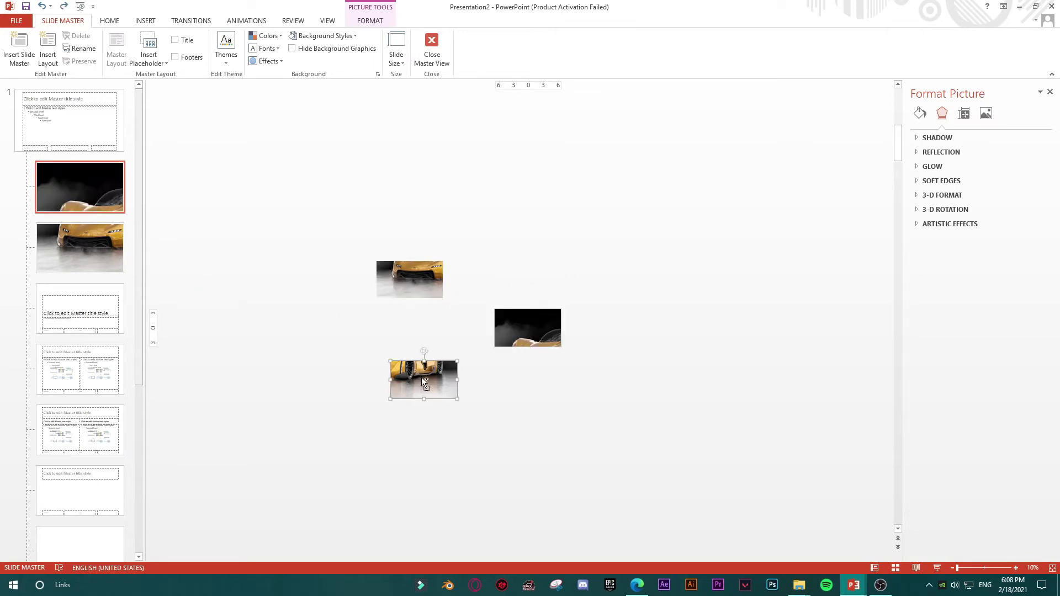
Clear the next blank layout's placeholders and paste the car picture onto it.
left_click(97, 288)
left_click_drag(470, 285, 641, 397)
key("Delete")
key("ctrl+v")
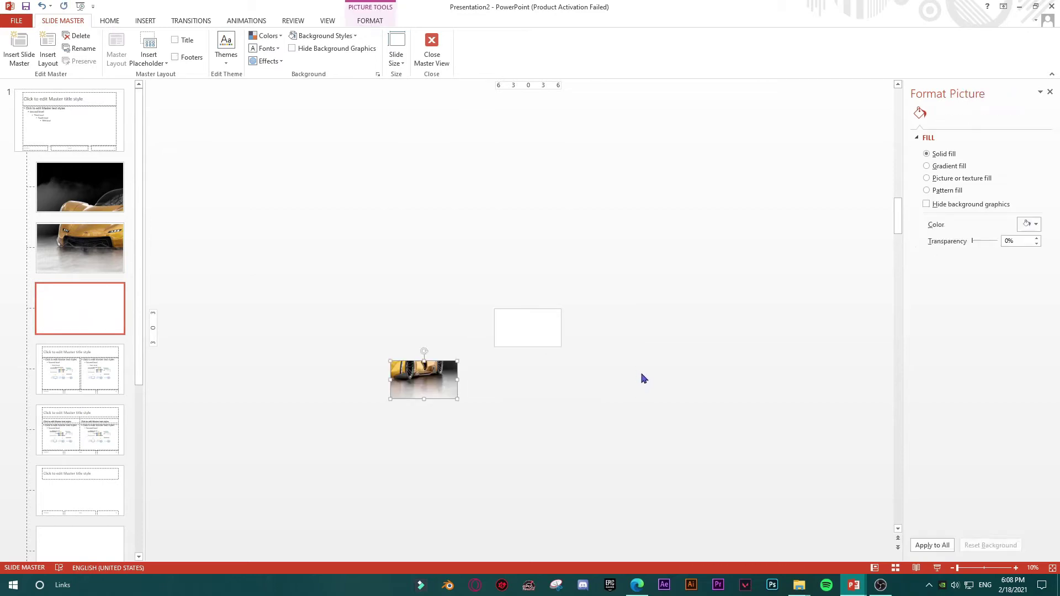
left_click_drag(409, 371, 516, 326)
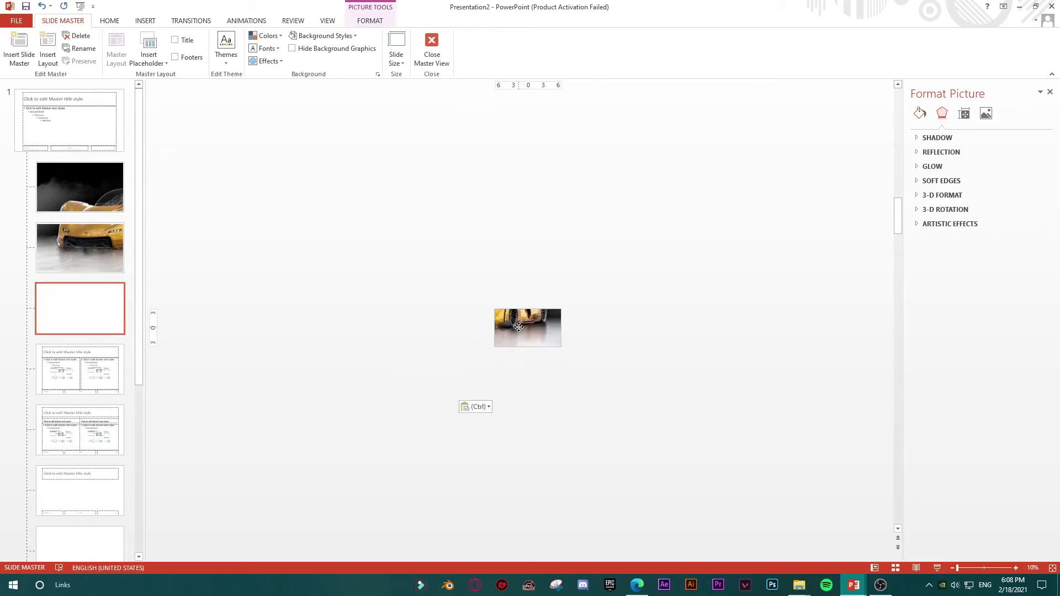
Delete the two stray car pictures left on the dark car layout.
scroll(334, 298, "up", 2)
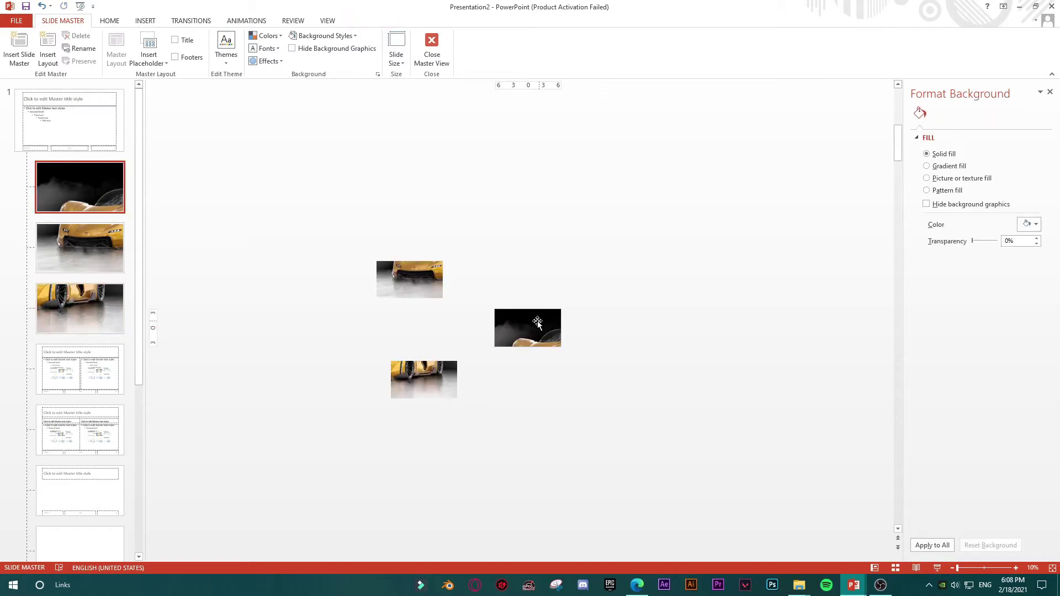
left_click(537, 322)
left_click(425, 283)
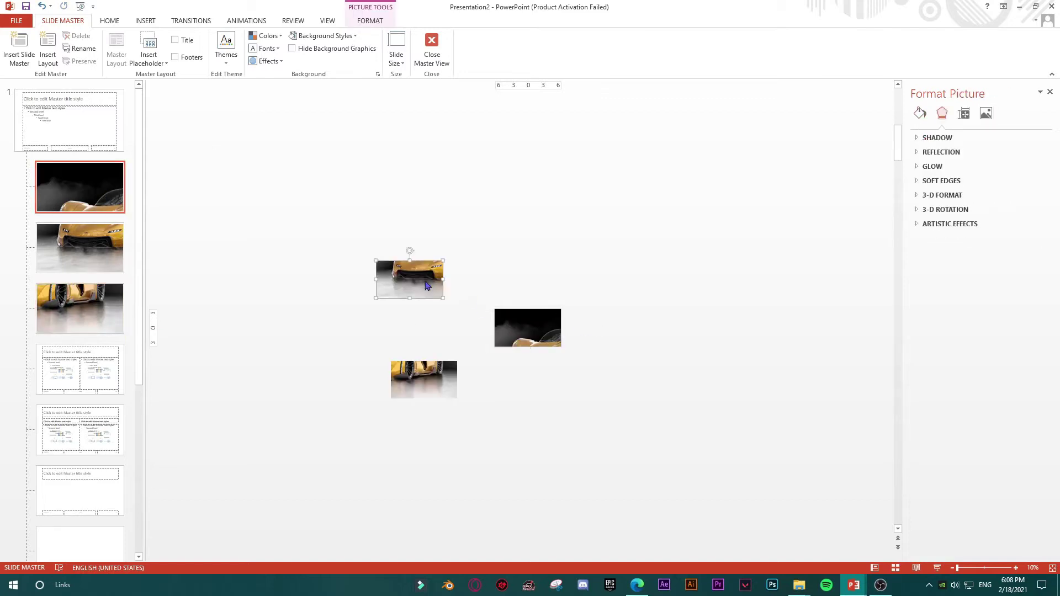
key("Delete")
left_click(419, 397)
key("Delete")
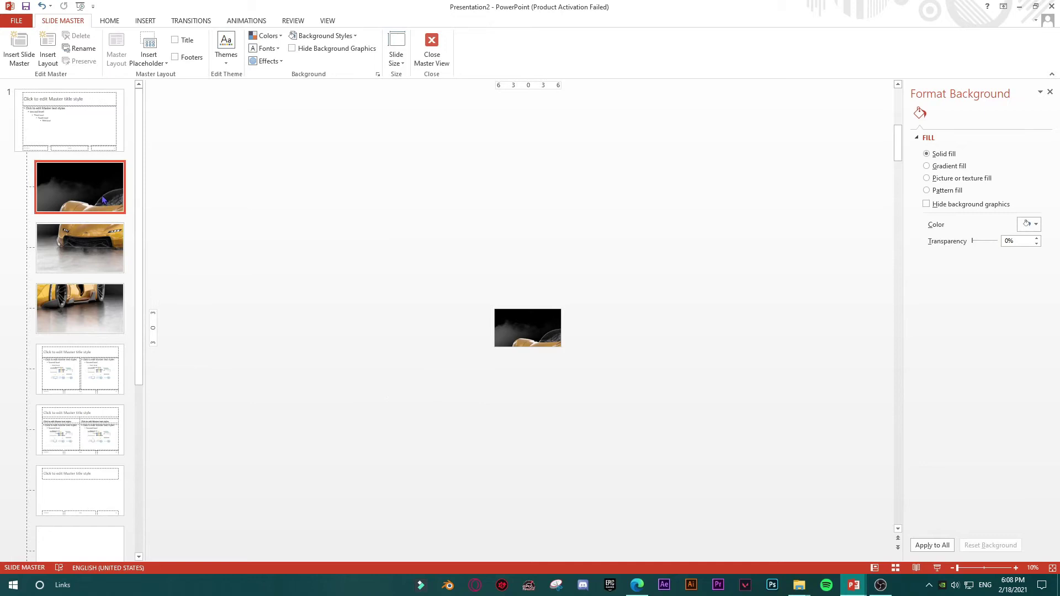
Check the front-car and side-wheel photo layouts, then close Master View.
left_click(98, 248)
left_click(95, 305)
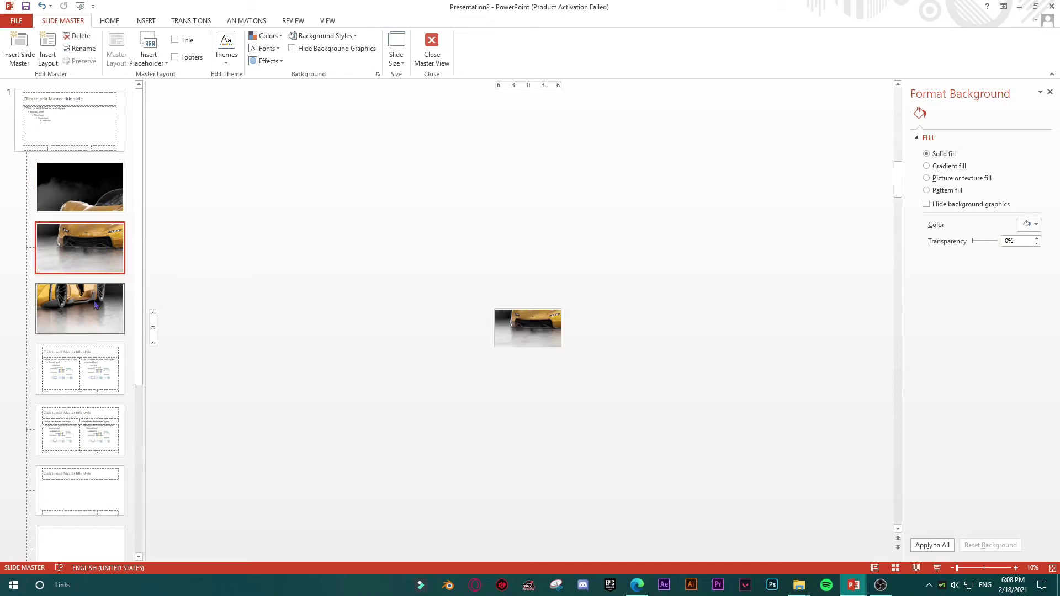
left_click(432, 47)
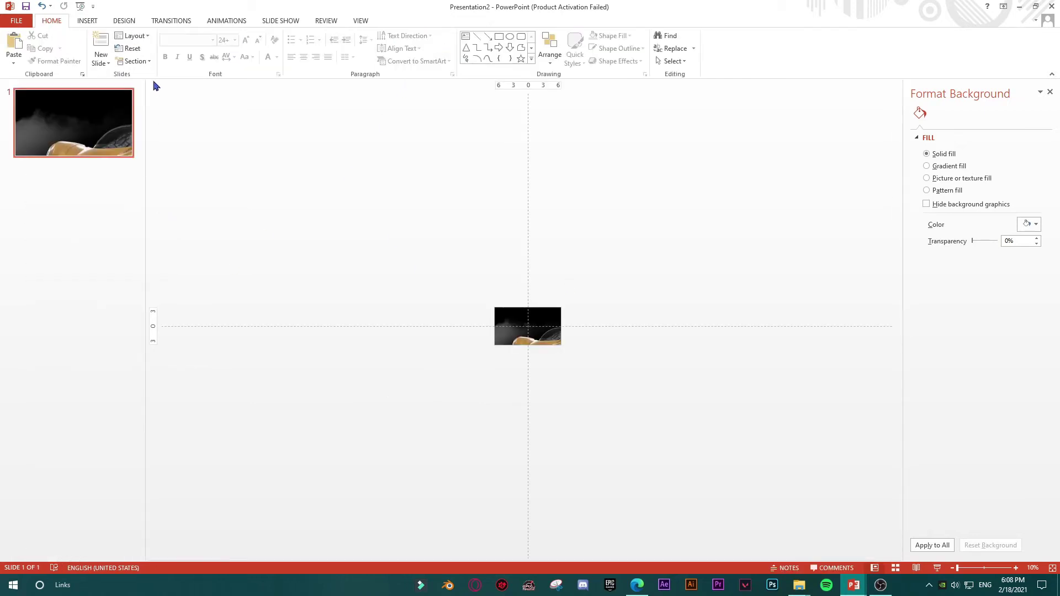
Add slide 2 and a slide 3 using the side-wheel photo layout.
left_click(103, 61)
key("Escape")
key("ctrl+m")
left_click(101, 61)
left_click(224, 104)
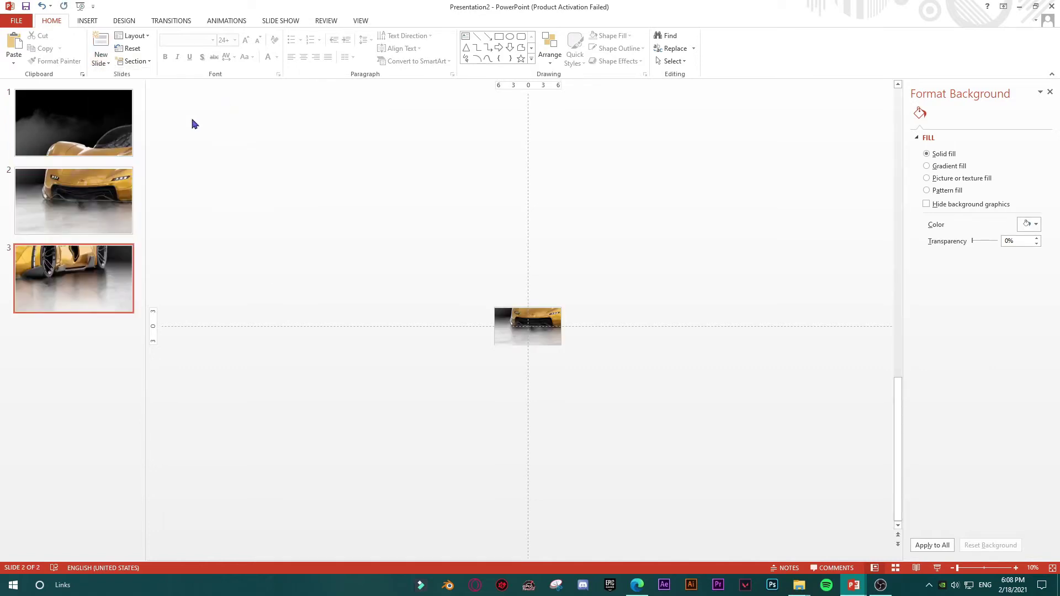
left_click(74, 123)
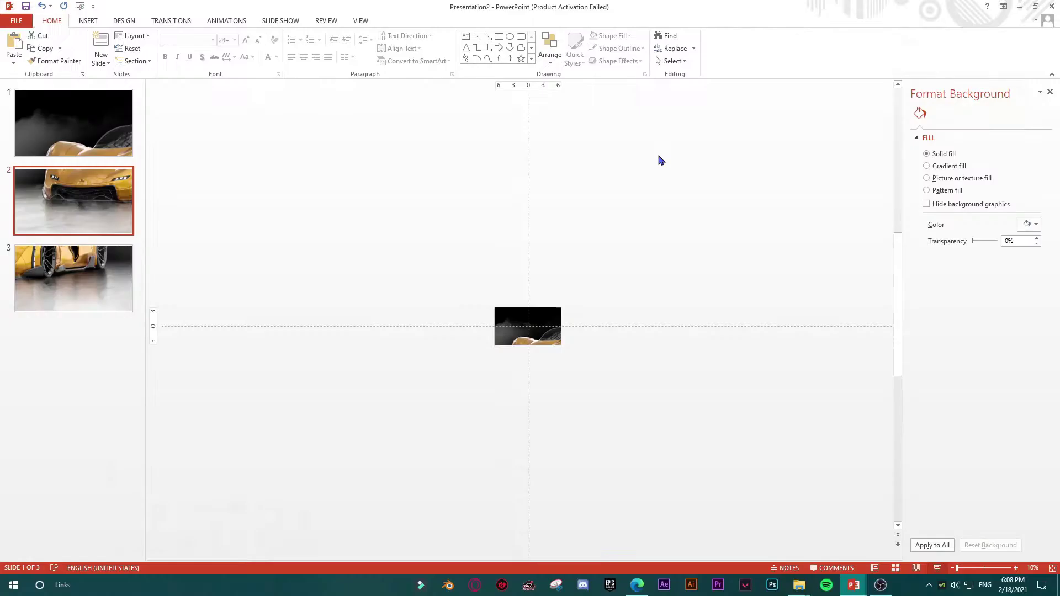
In Slide Master, nudge the front-car layout photo up slightly, then return and play from slide 1.
left_click(361, 22)
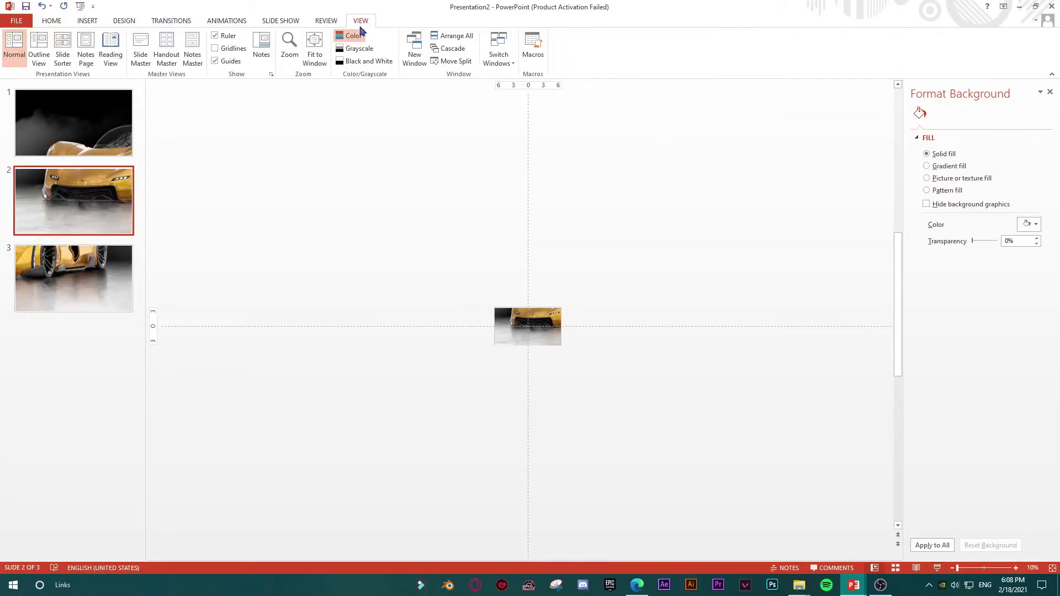
left_click(141, 49)
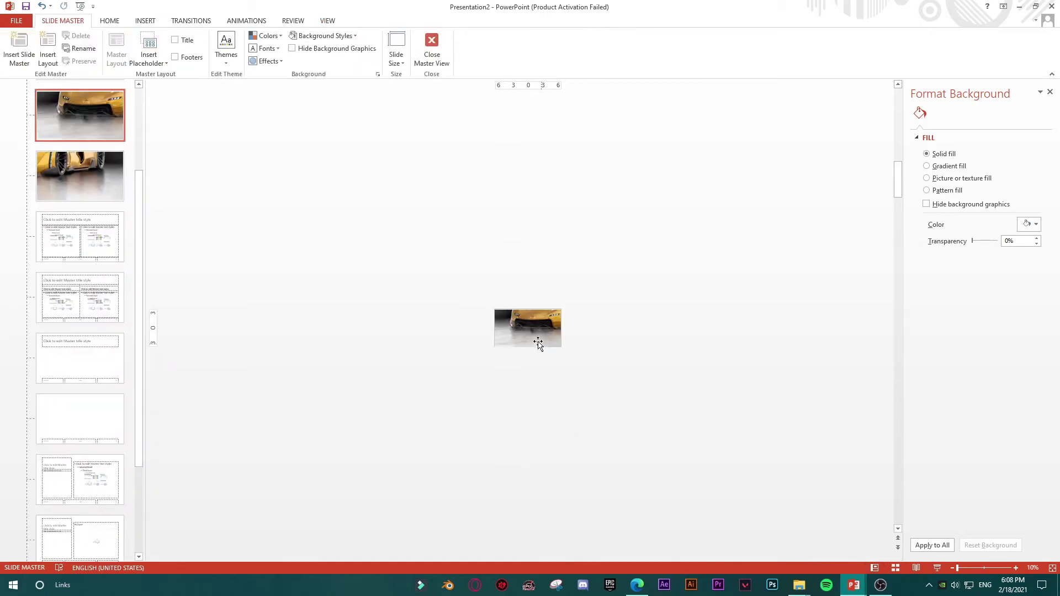
left_click(539, 343)
scroll(555, 365, "up", 5)
left_click_drag(548, 339, 548, 338)
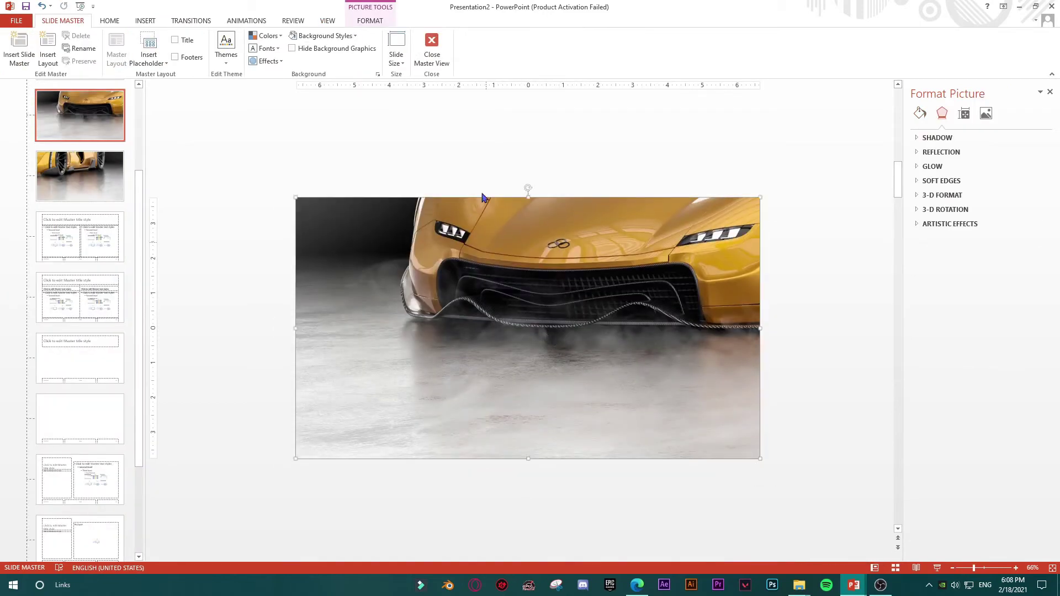
left_click(86, 172)
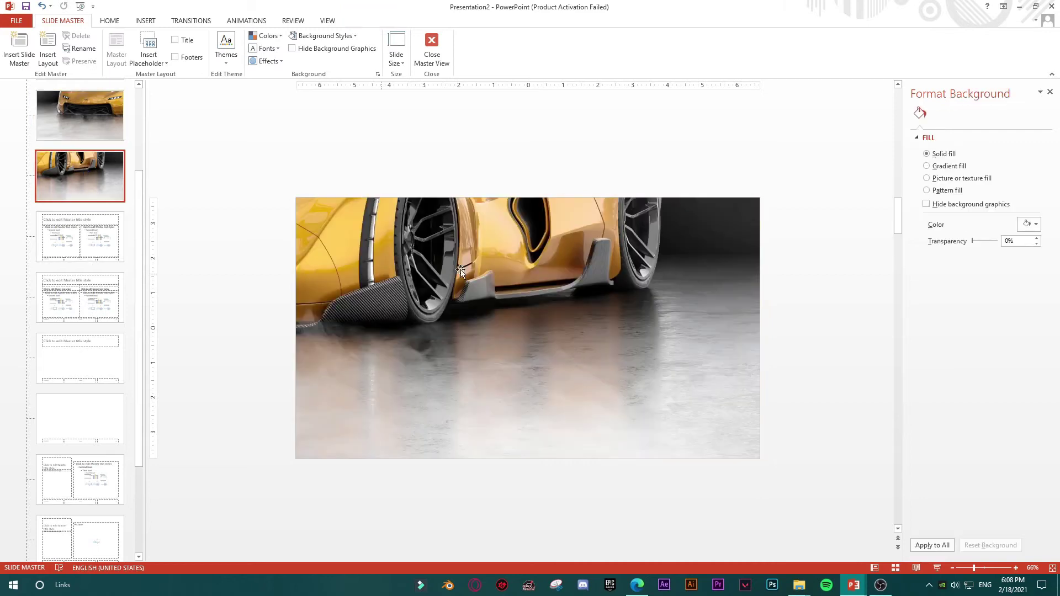
left_click(432, 49)
key("Home")
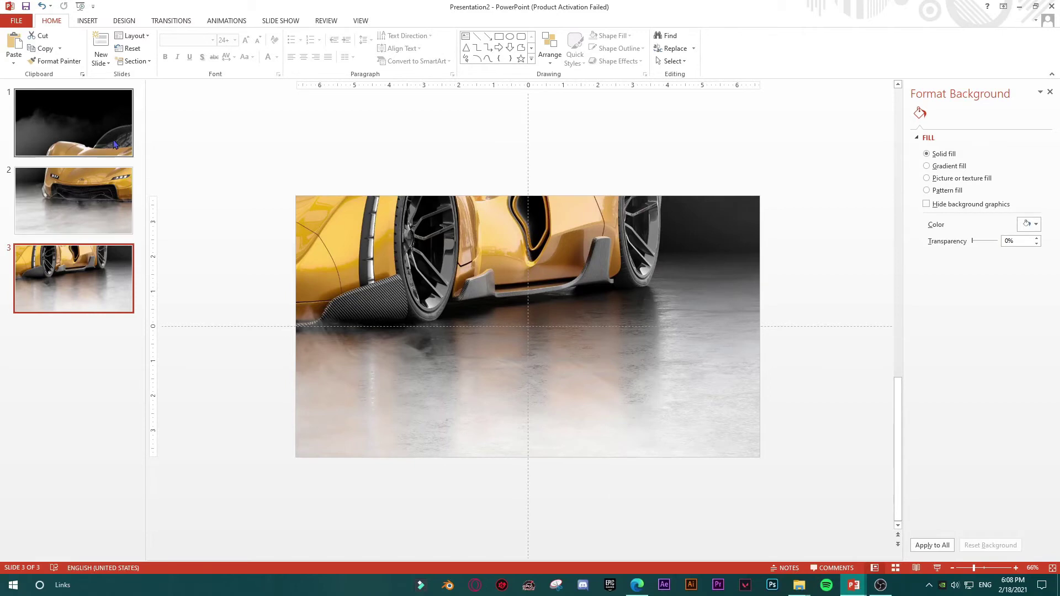
Give slide 2 the Push transition.
left_click(83, 127)
left_click(91, 196)
left_click(77, 276)
left_click(81, 143)
left_click(85, 201)
left_click(84, 265)
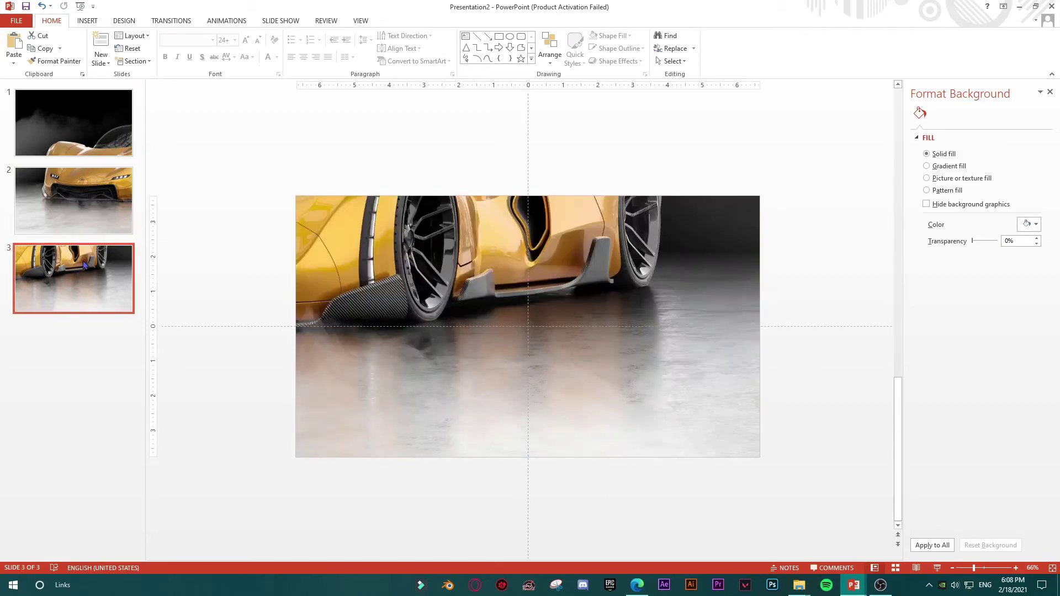
left_click(86, 186)
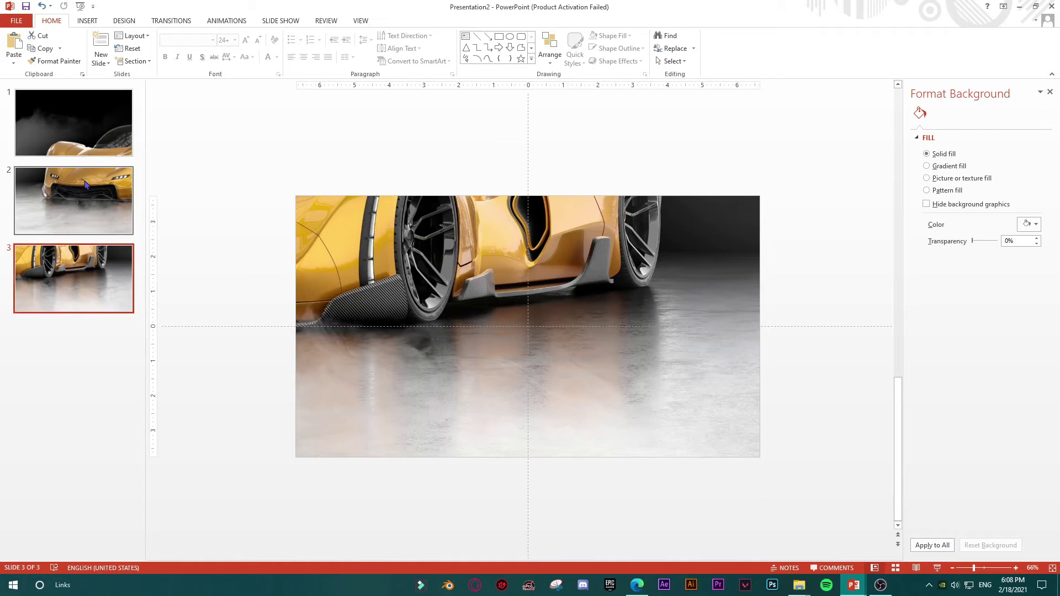
left_click(171, 21)
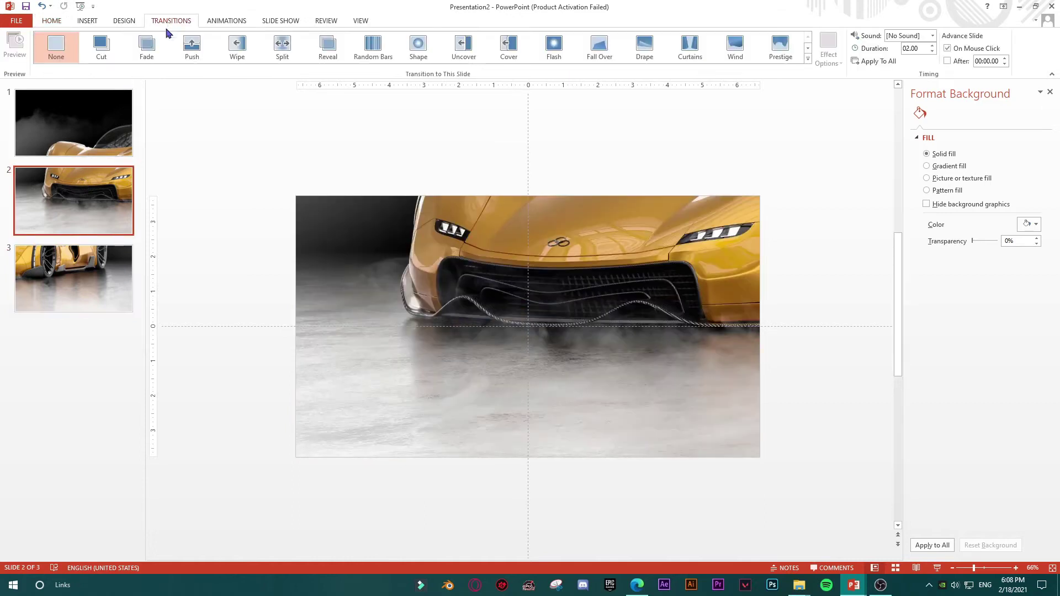
left_click(190, 45)
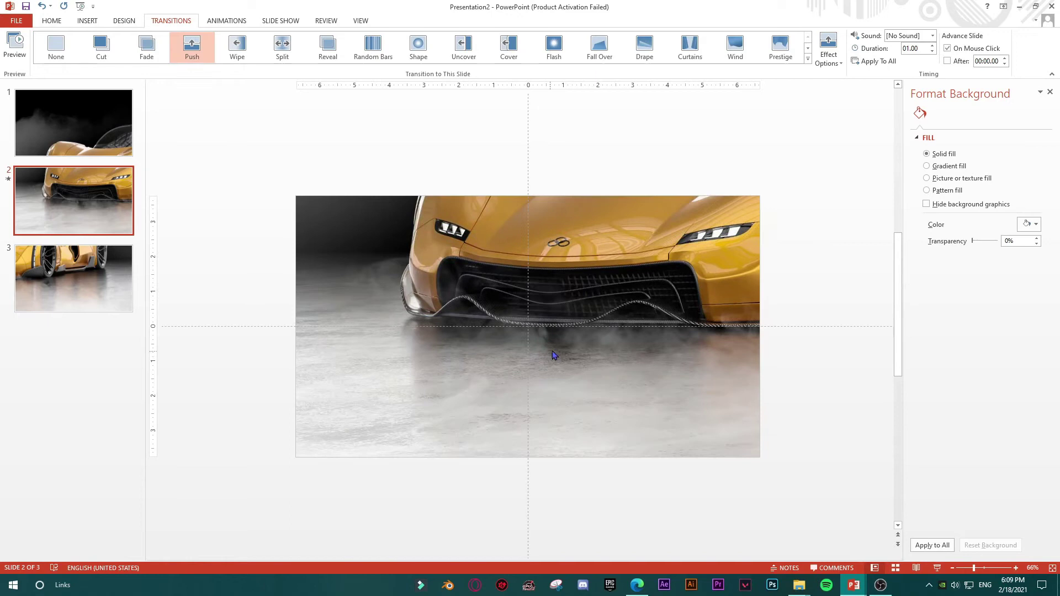
Give slide 3 a Push transition coming from the right.
left_click(55, 318)
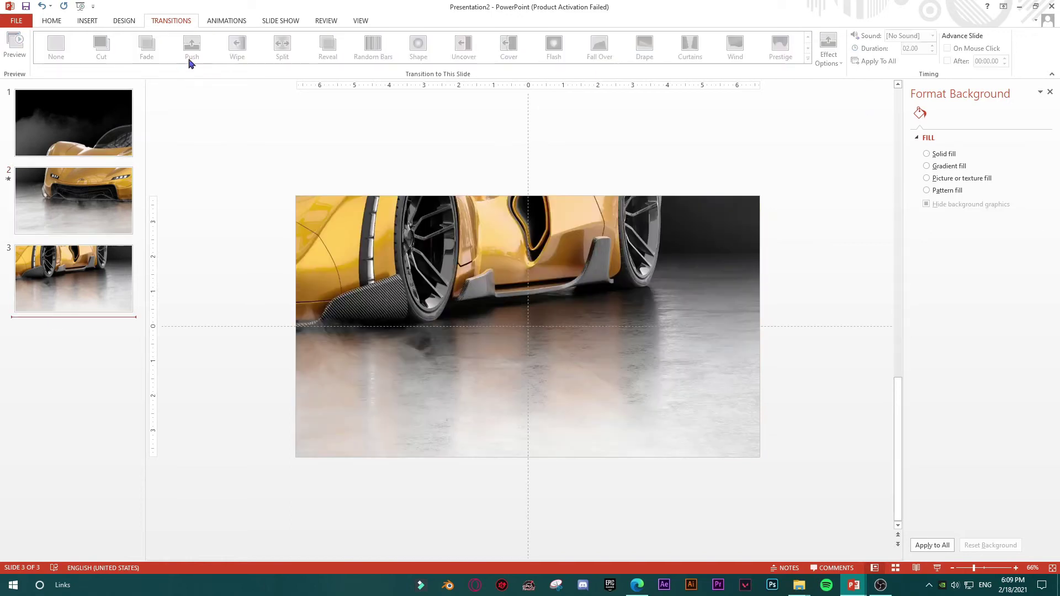
left_click(94, 290)
left_click(191, 45)
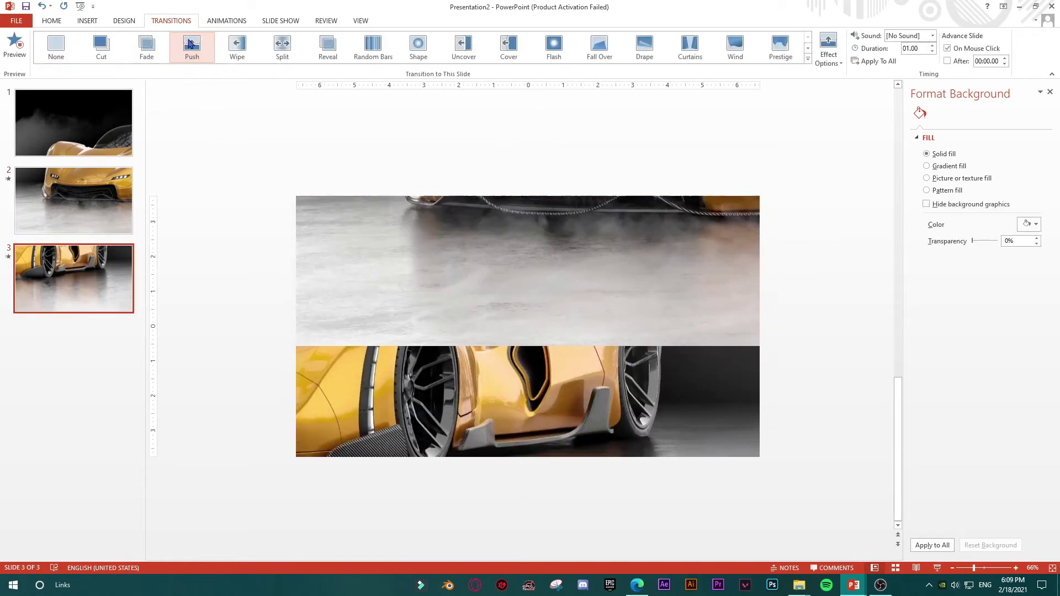
left_click(838, 59)
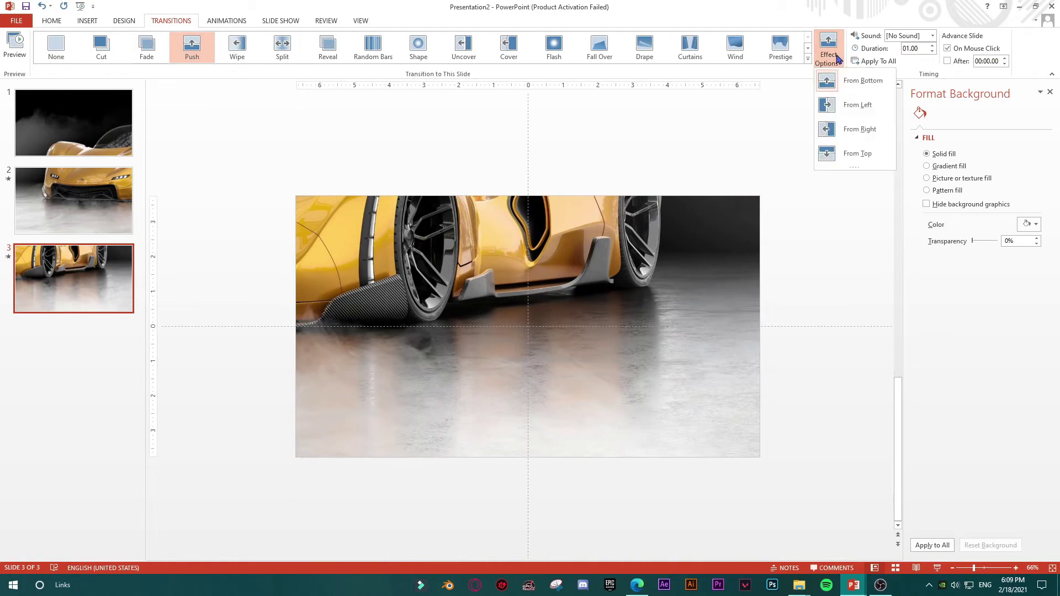
left_click(858, 129)
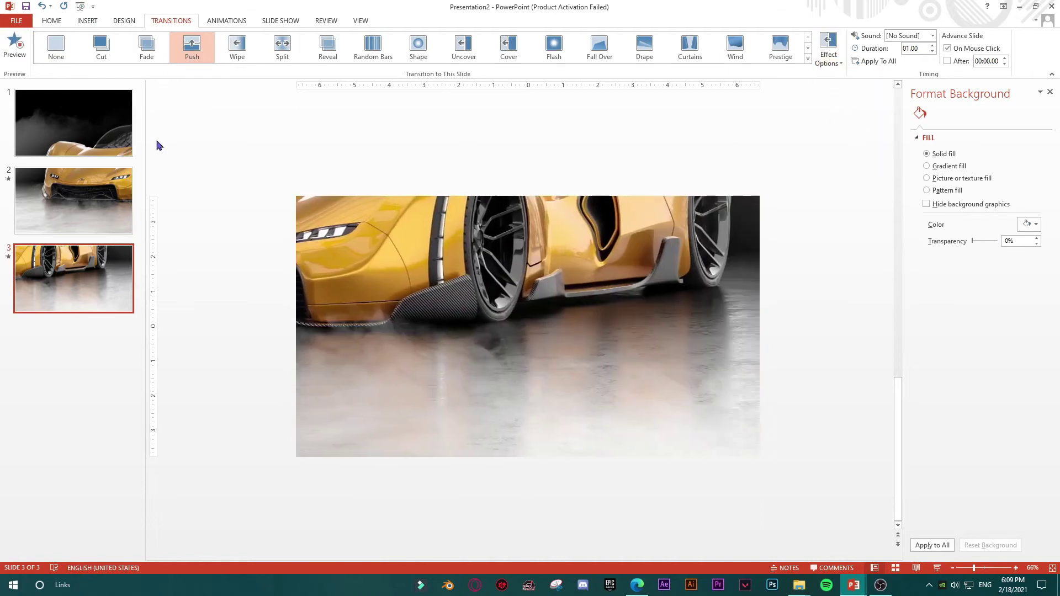
Set the transition duration of slides 2 and 3 to 2 seconds and play from the start.
left_click(106, 126)
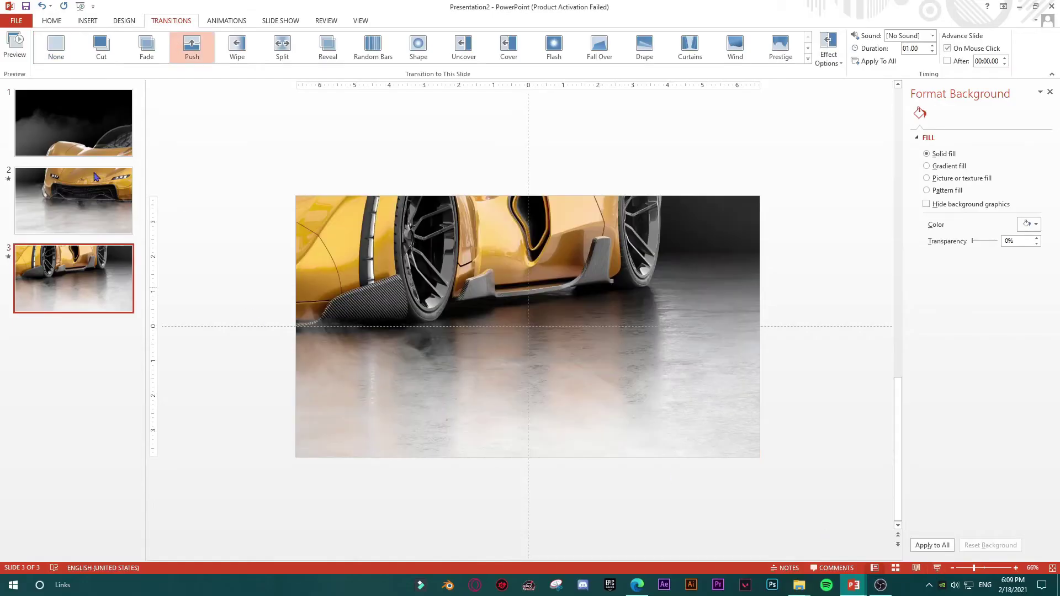
left_click(100, 230)
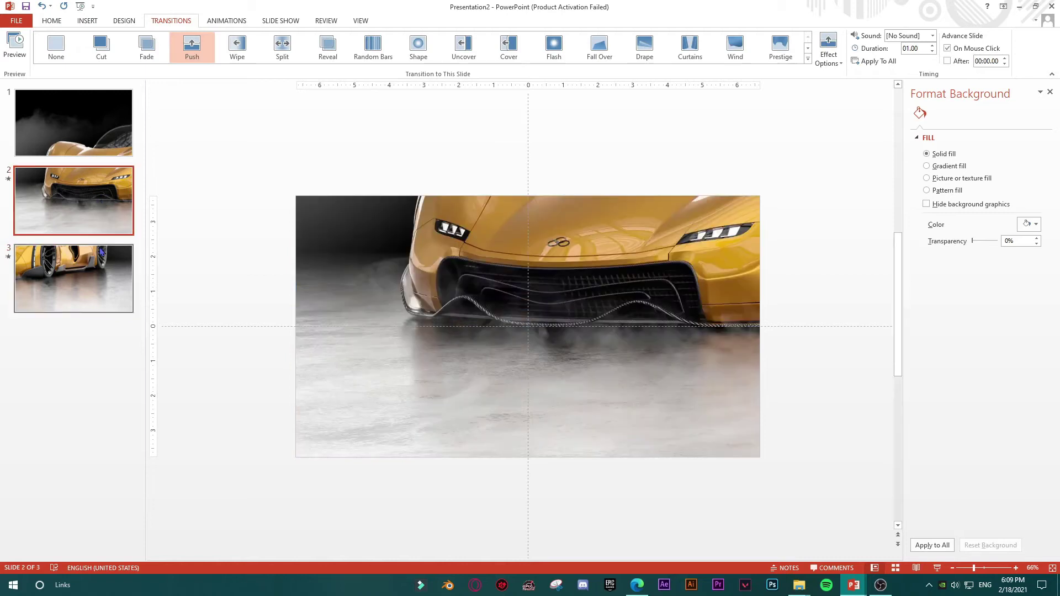
left_click(101, 277)
left_click(916, 48)
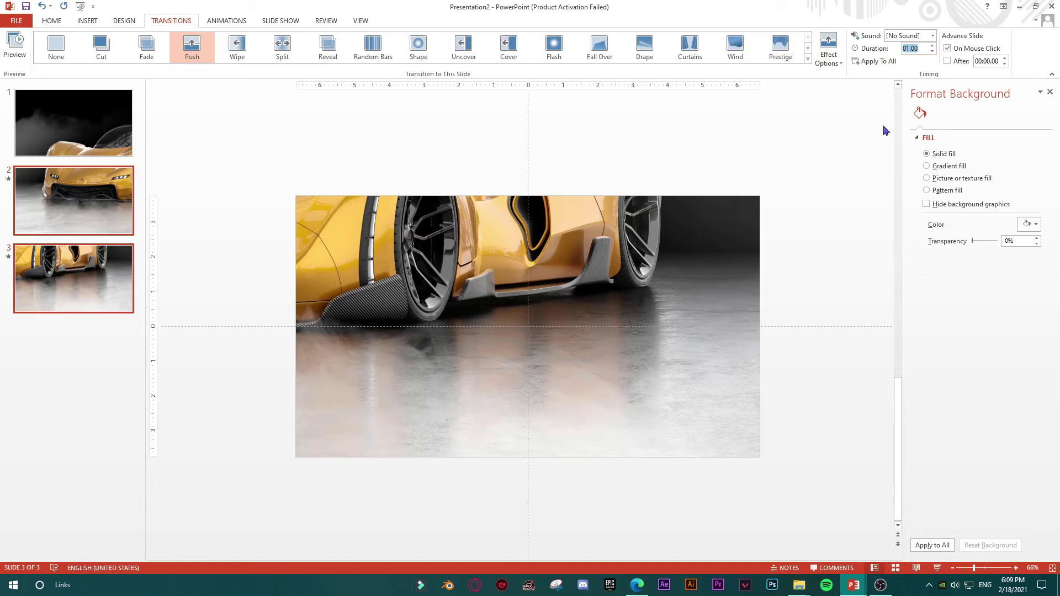
type("2")
key("Home")
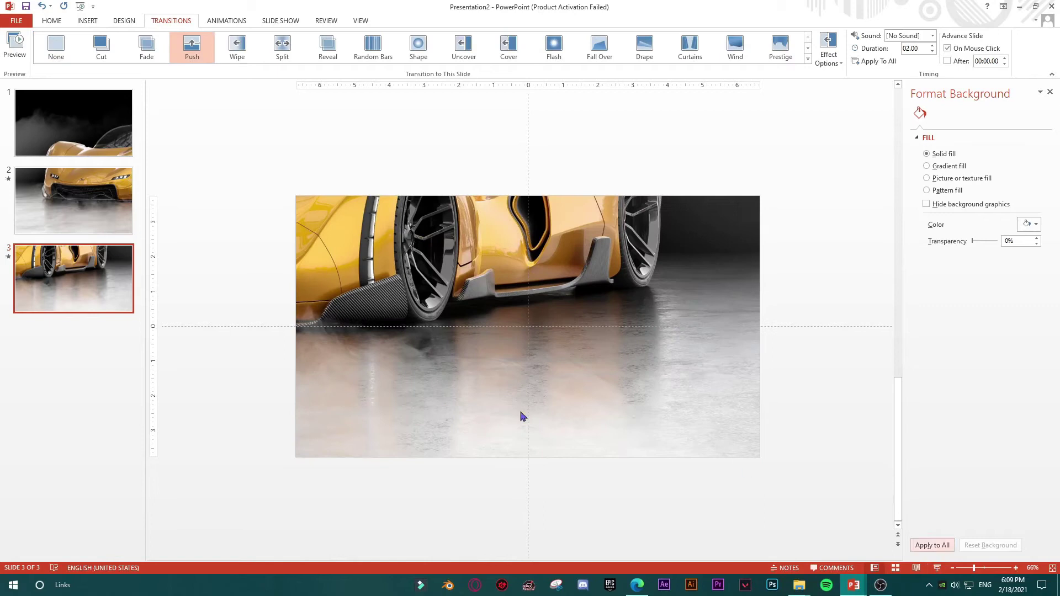
Add a blank slide 4.
left_click(89, 21)
left_click(51, 21)
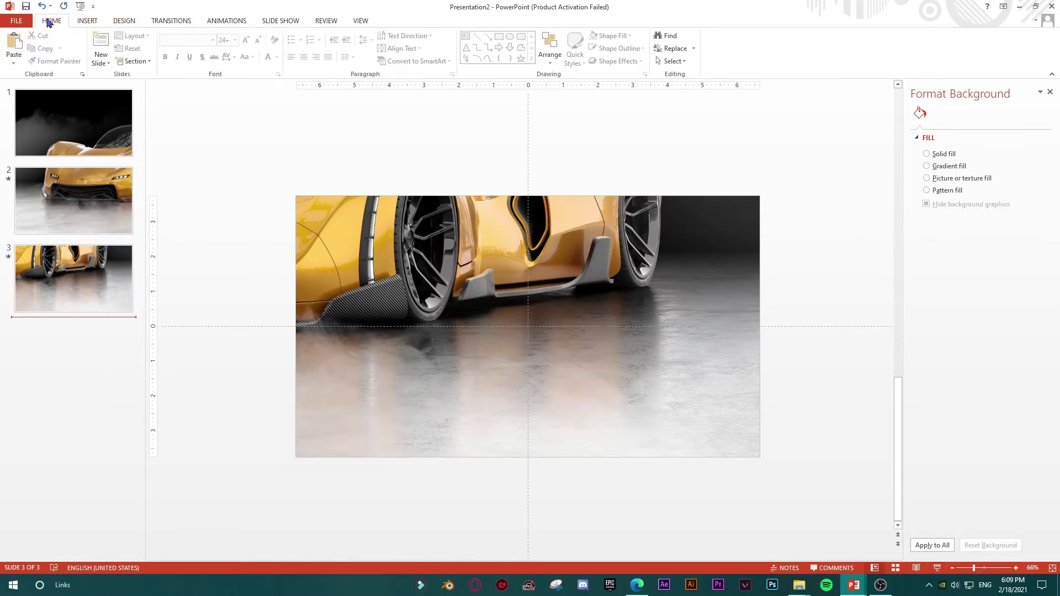
left_click(109, 64)
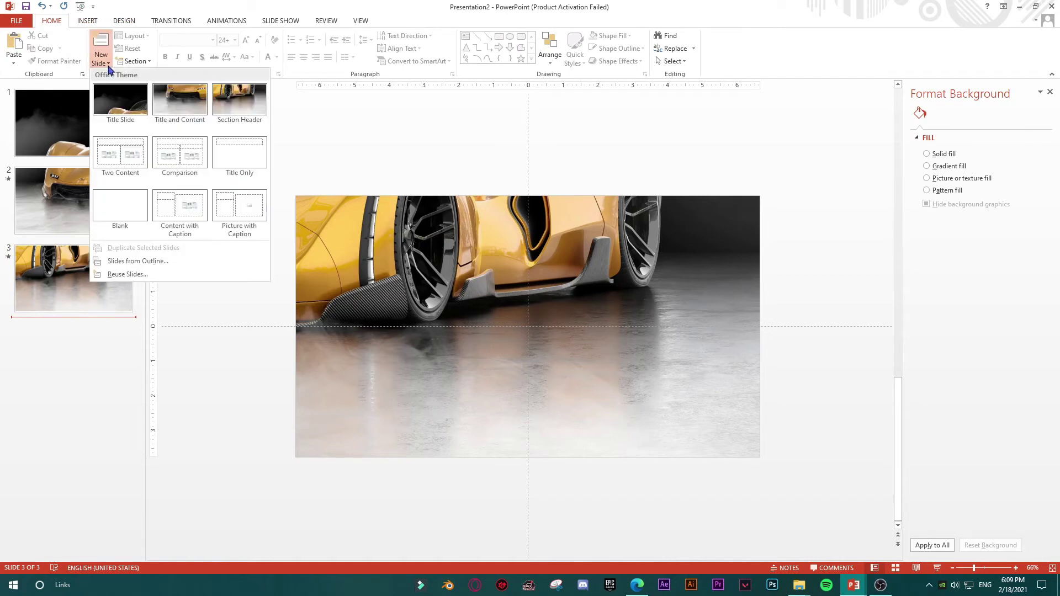
left_click(116, 205)
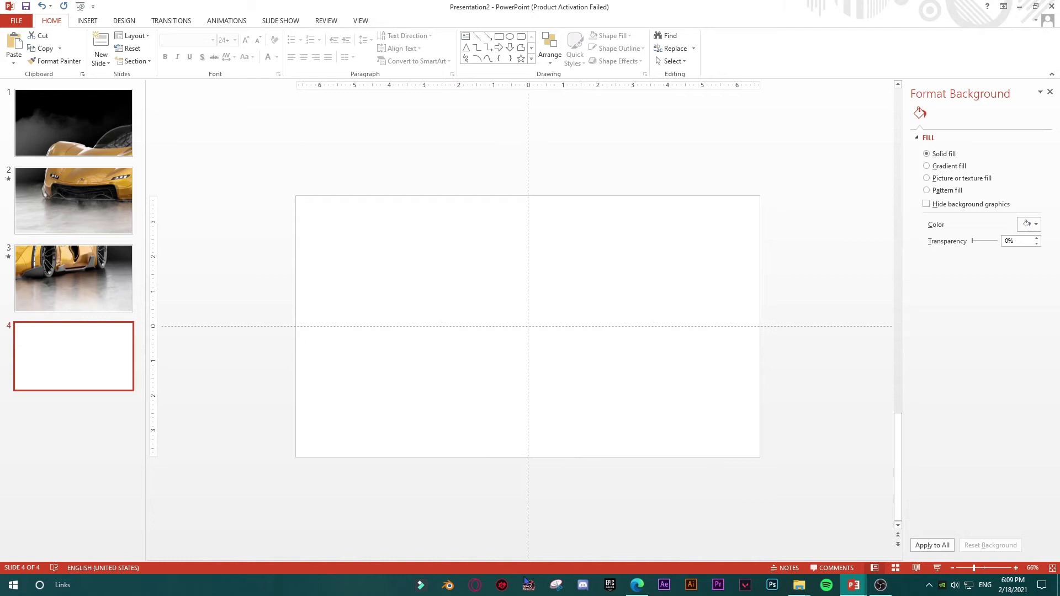
Drag the car-3873997 image from Downloads onto slide 4.
right_click(799, 585)
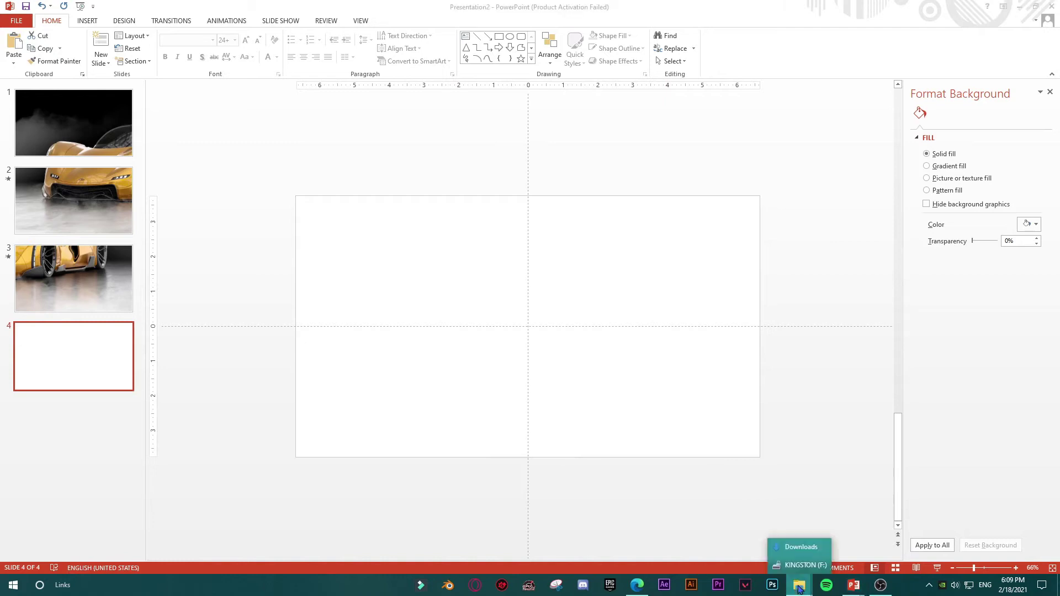
left_click(801, 547)
left_click(586, 312)
left_click_drag(588, 313, 332, 309)
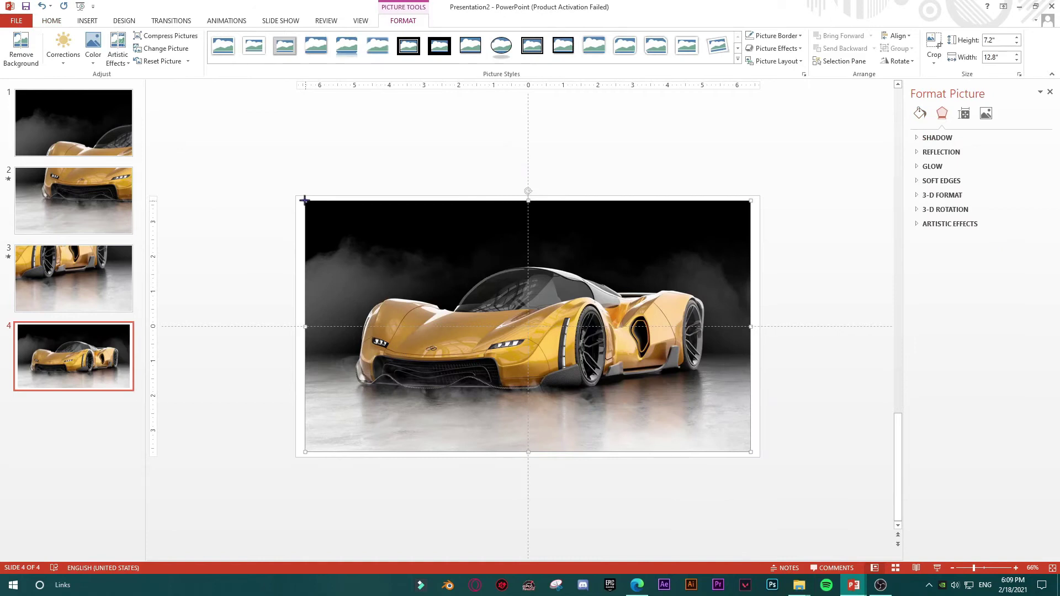
Enlarge the car photo to a 15" height and position it so the car fills the slide.
left_click_drag(304, 200, 296, 196)
left_click_drag(750, 452, 760, 456)
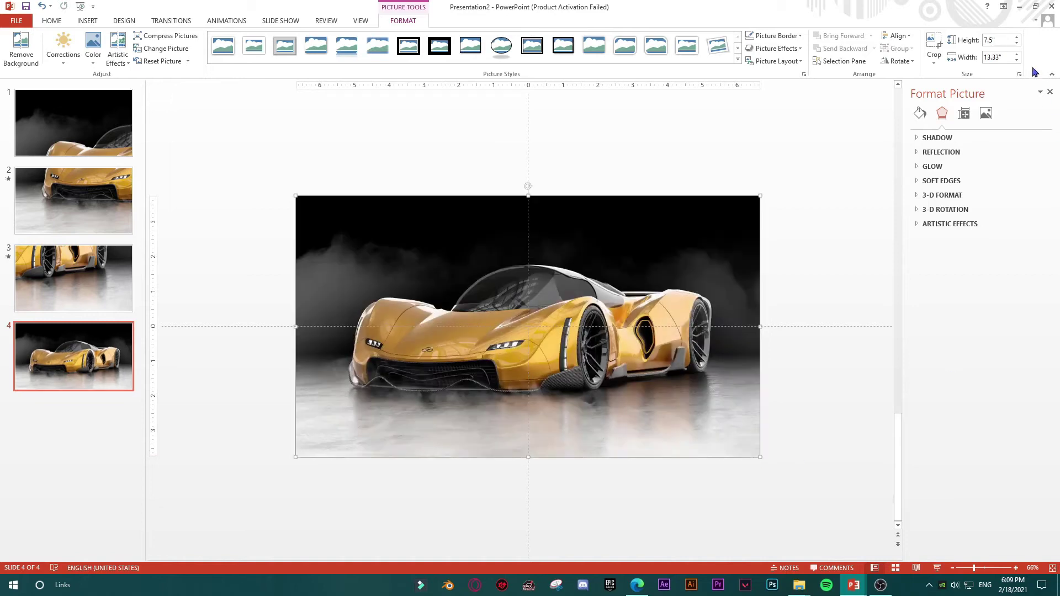
left_click(1005, 41)
key("Return")
scroll(505, 382, "down", 3)
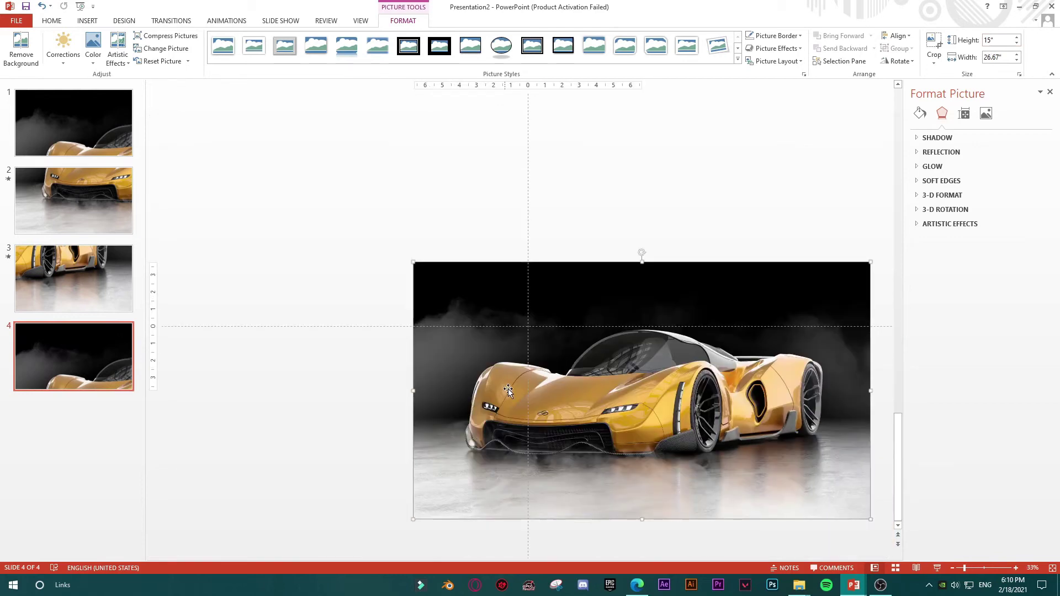
left_click_drag(508, 390, 508, 412)
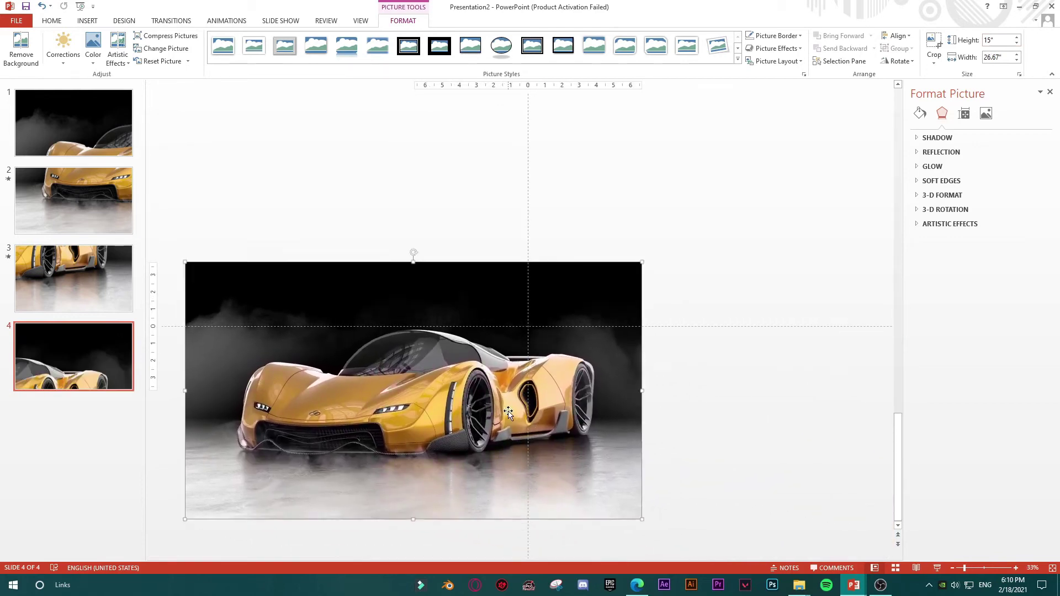
key("ctrl+z")
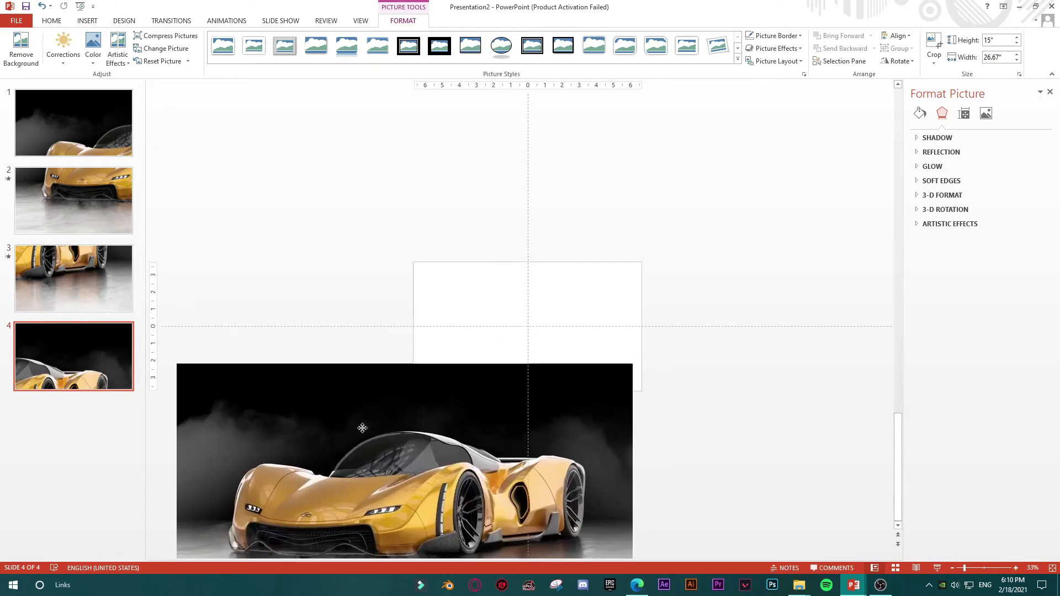
scroll(393, 409, "down", 2)
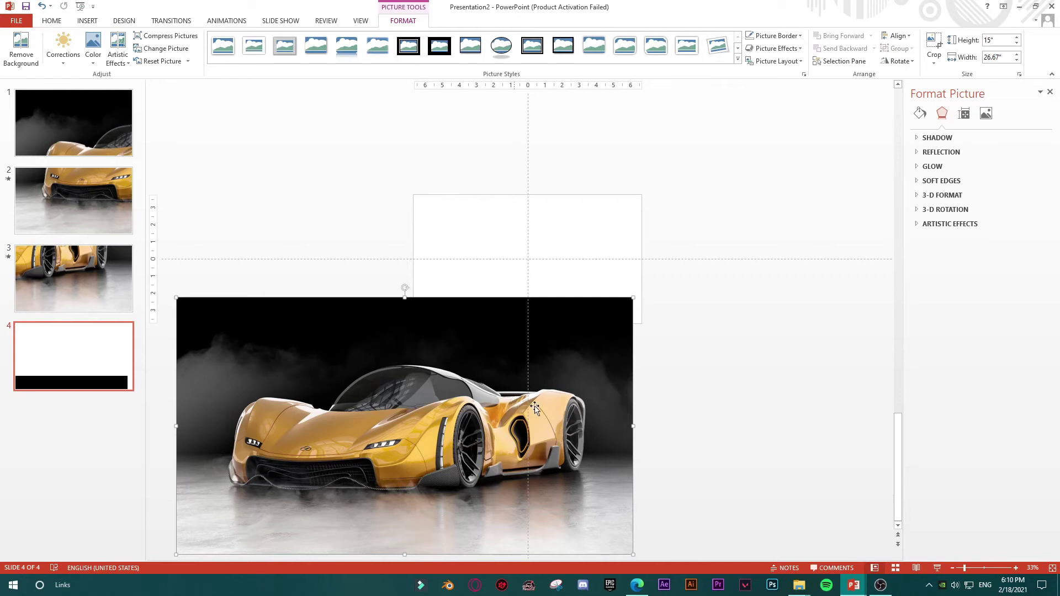
key("ctrl+y")
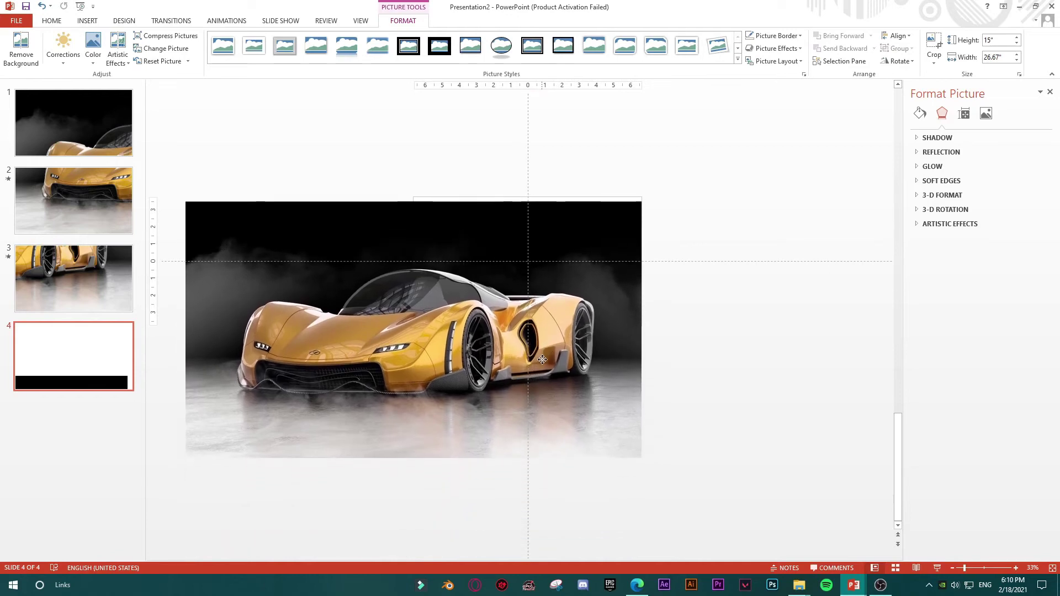
Give slide 4 a Push transition from the top lasting 2 seconds.
left_click(184, 24)
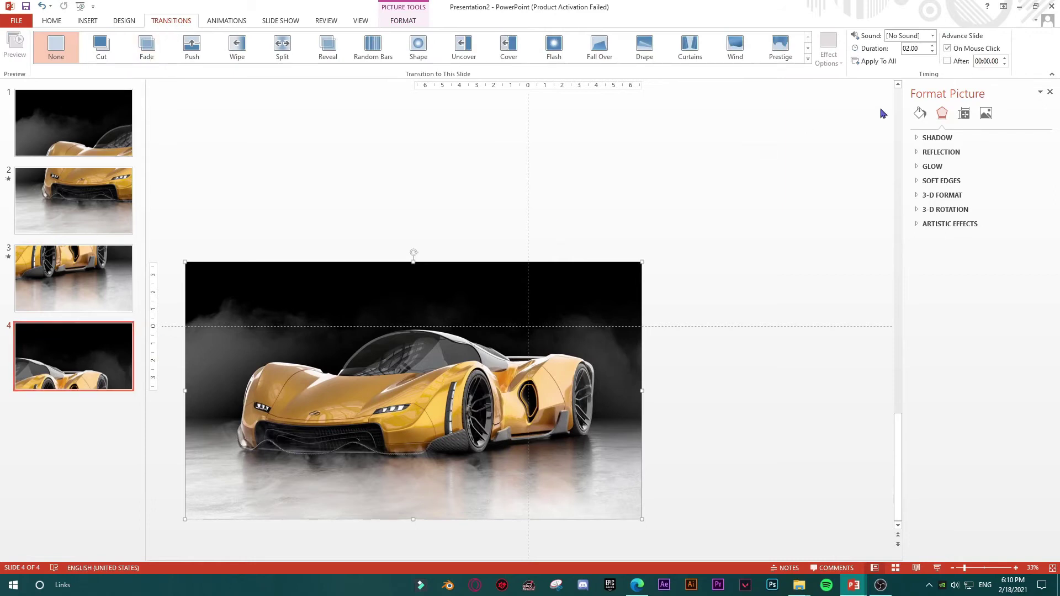
left_click(191, 47)
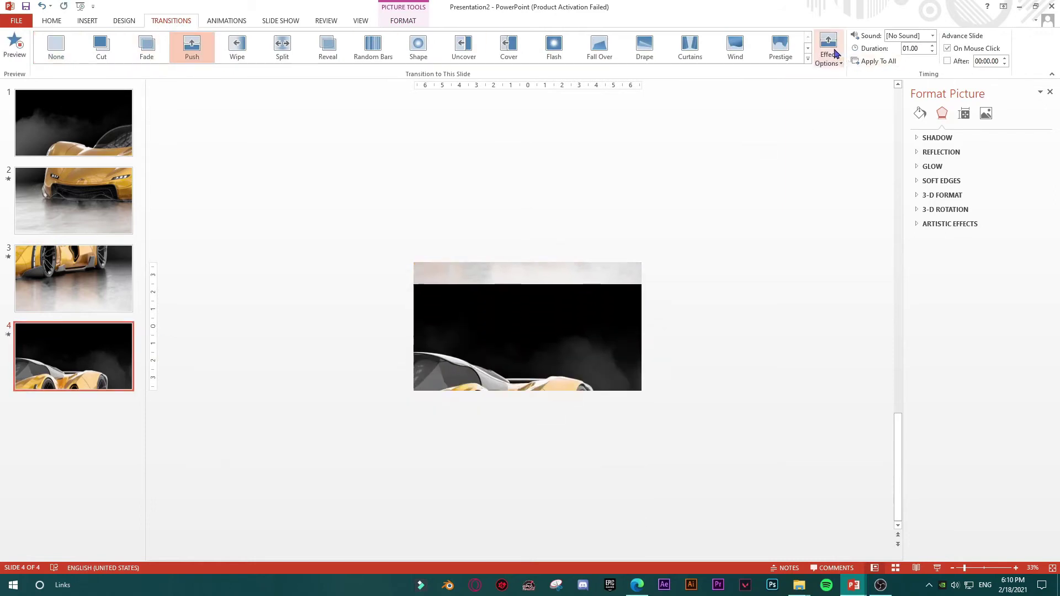
left_click(828, 50)
left_click(845, 154)
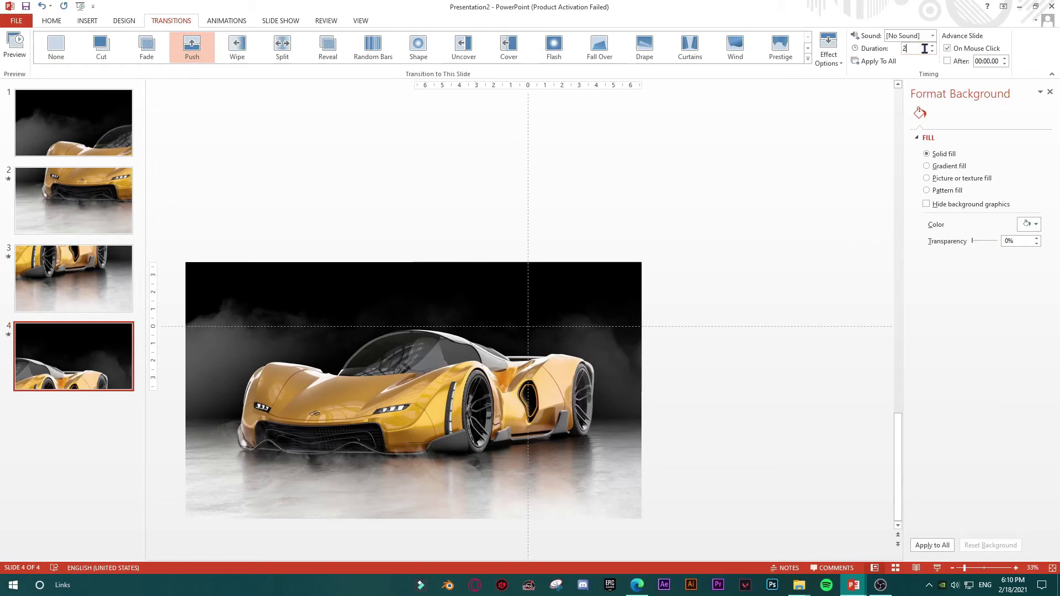
left_click(115, 114)
Review slides 1 through 4, then select the car photo on slide 4.
left_click(393, 397)
scroll(424, 274, "down", 1)
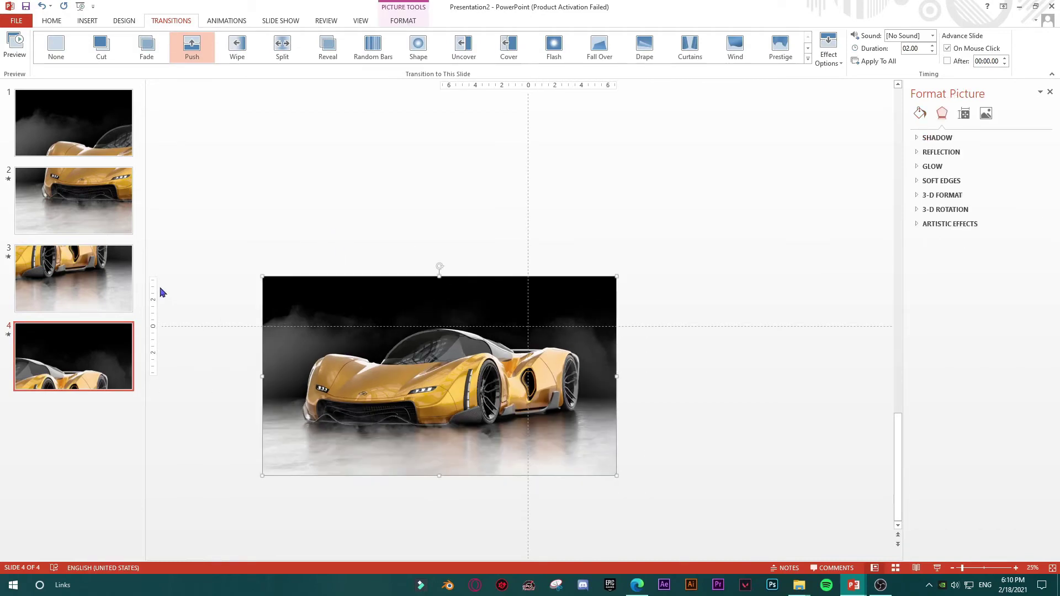
left_click(126, 276)
left_click(101, 226)
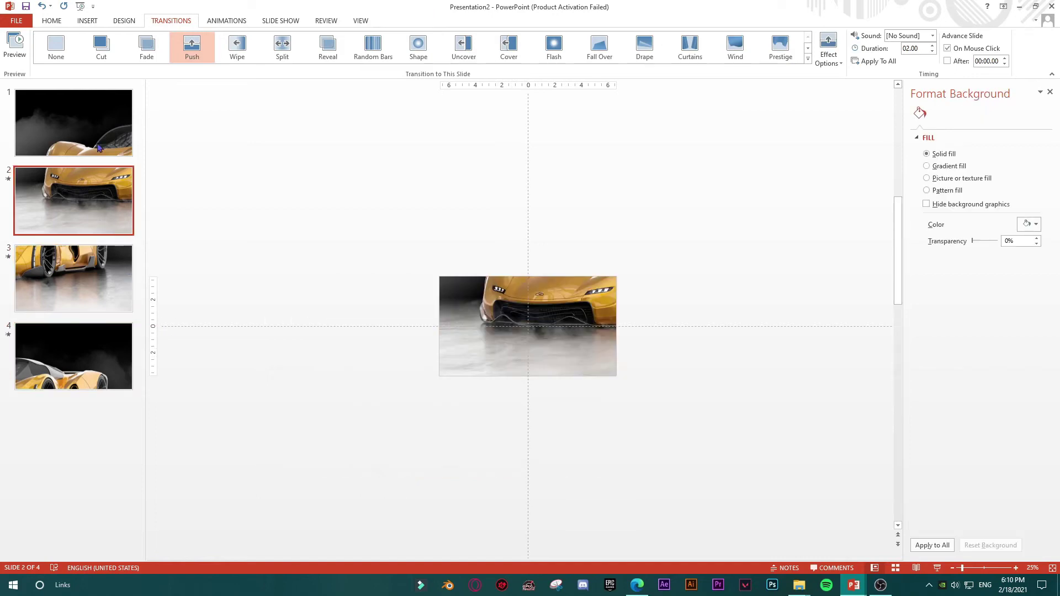
left_click(99, 138)
left_click(91, 219)
left_click(91, 279)
key("Up")
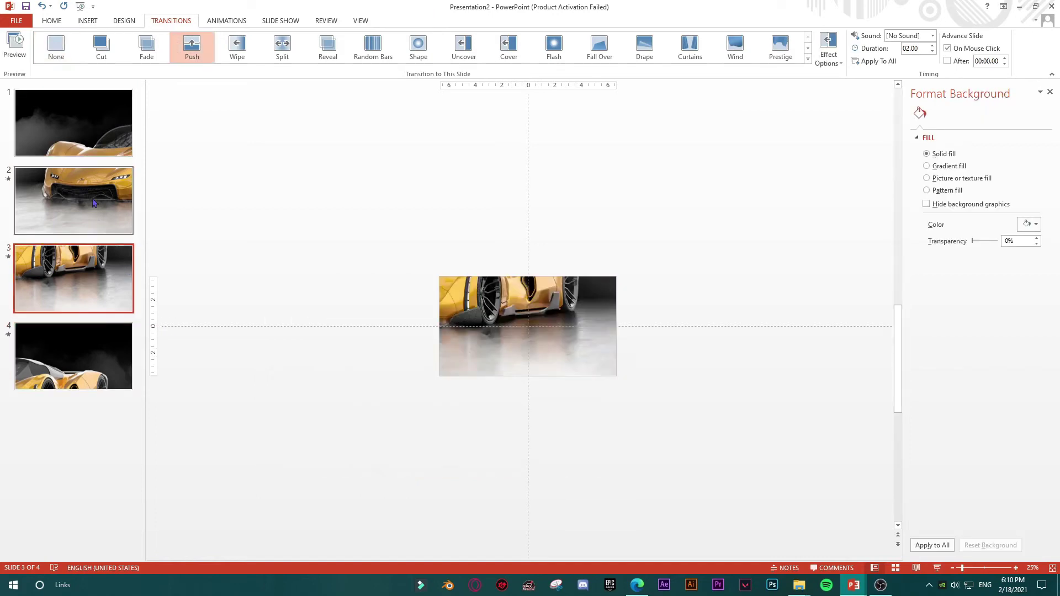
key("Up")
key("Down")
left_click(99, 286)
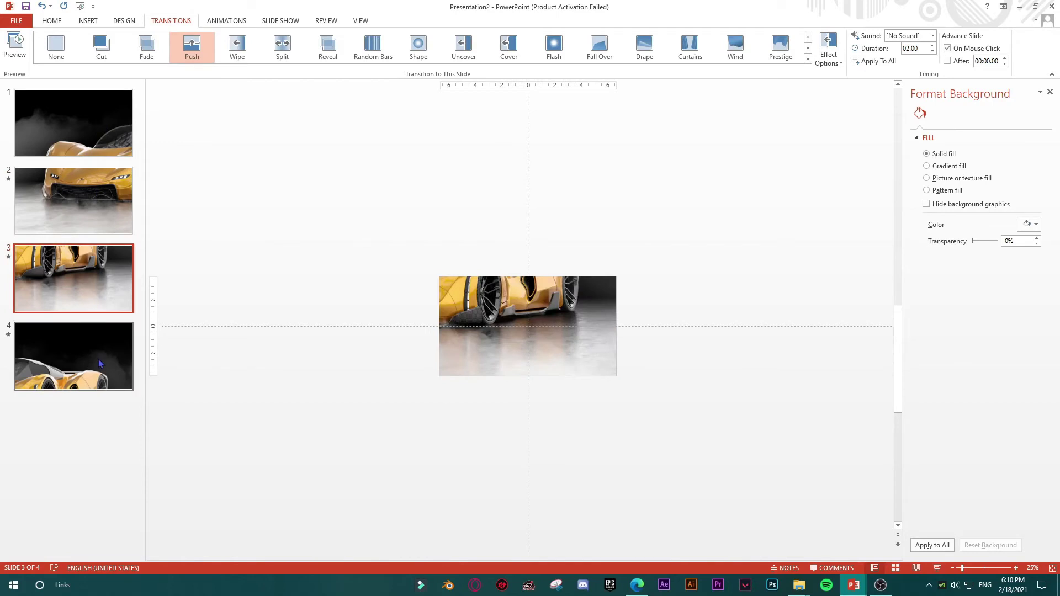
left_click(98, 358)
left_click(554, 366)
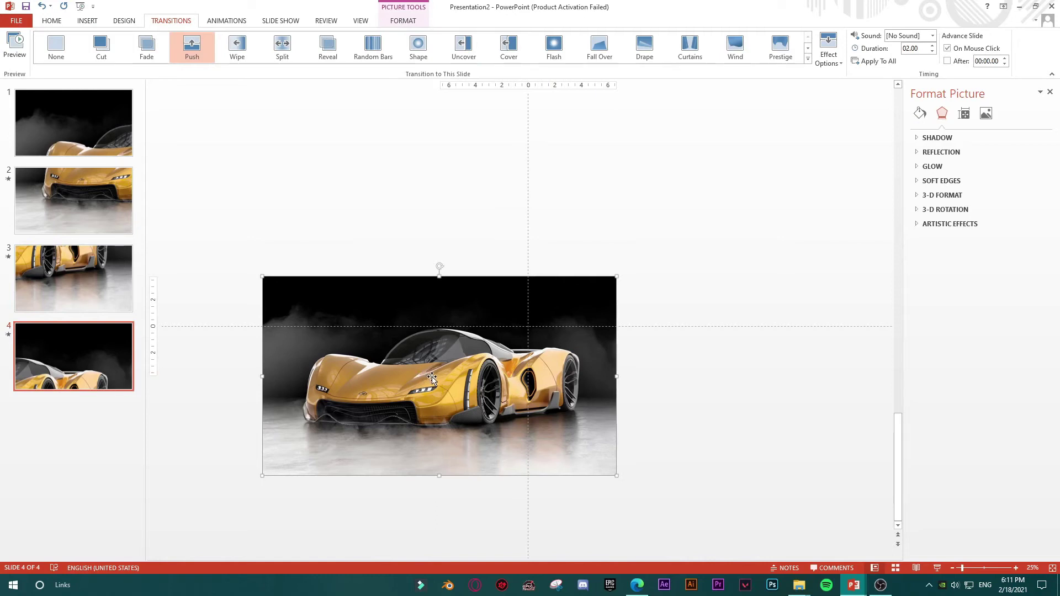
Add a Grow/Shrink emphasis animation to the slide 4 car photo.
left_click(226, 21)
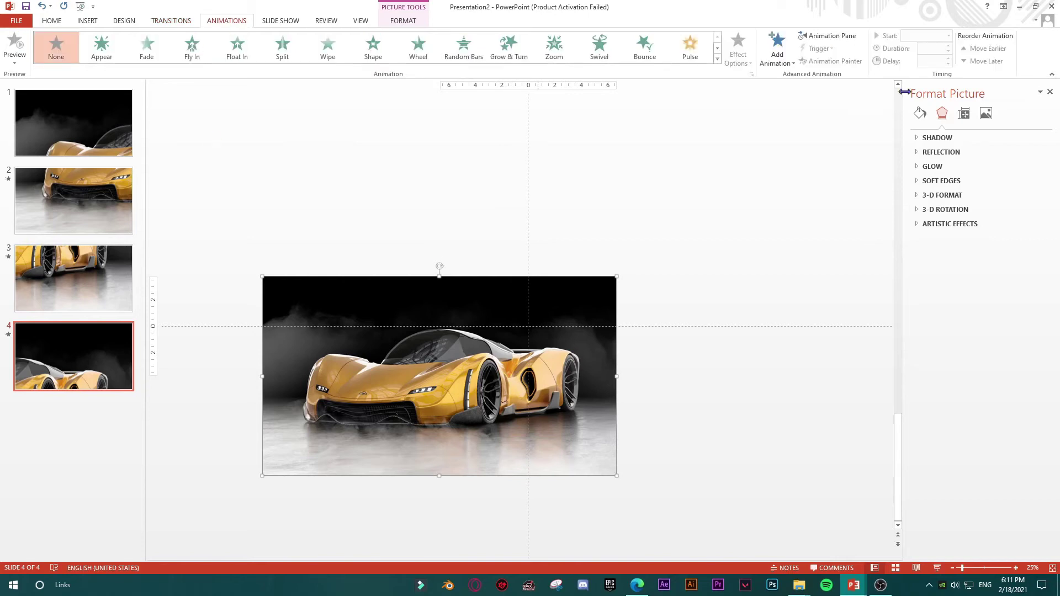
left_click(1051, 92)
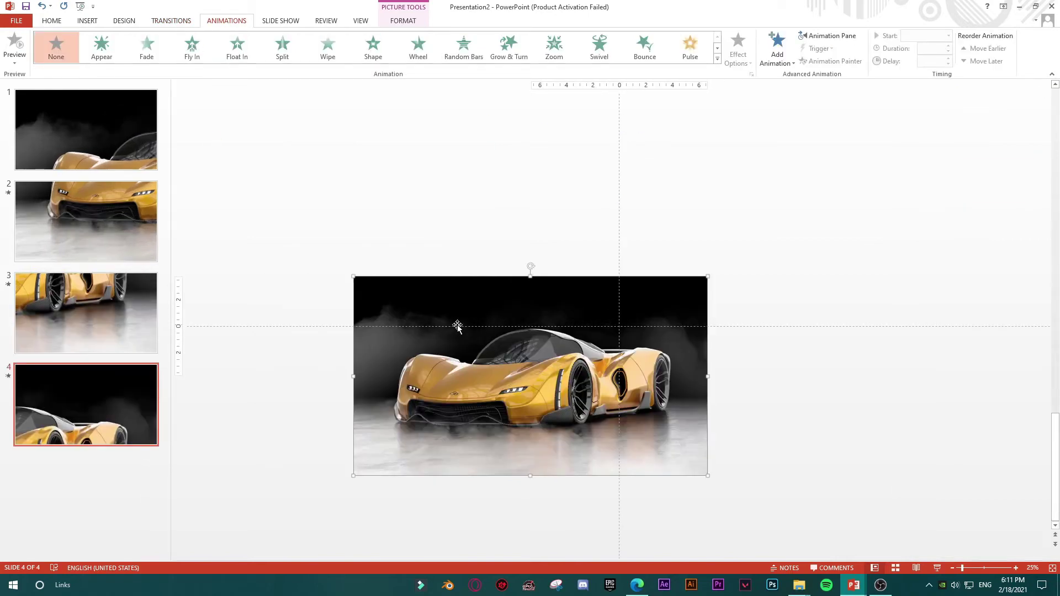
left_click(783, 49)
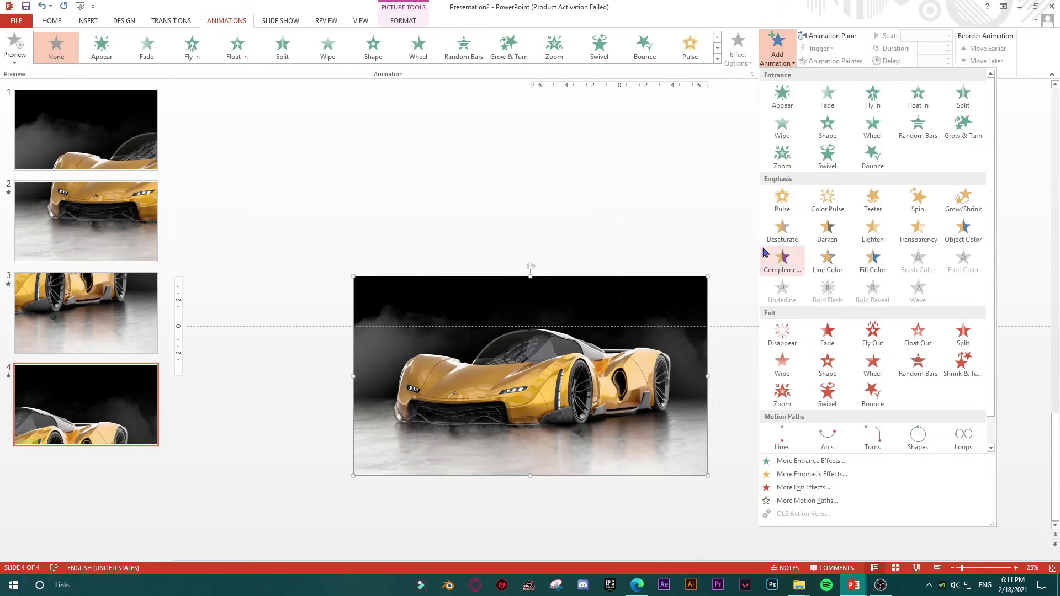
left_click(966, 206)
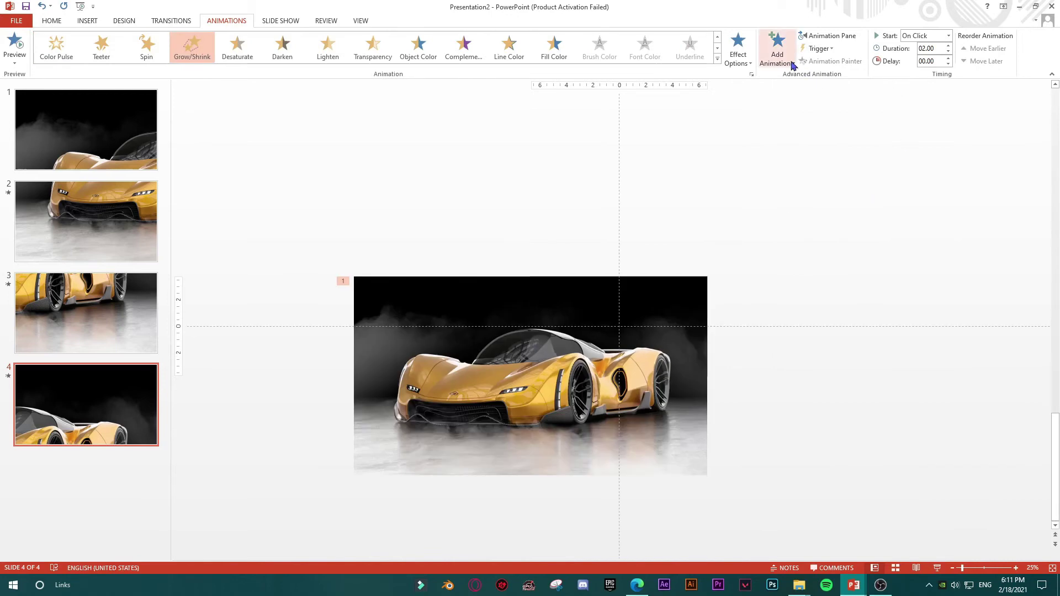
Set the Grow/Shrink effect to a custom size of 55%.
left_click(816, 36)
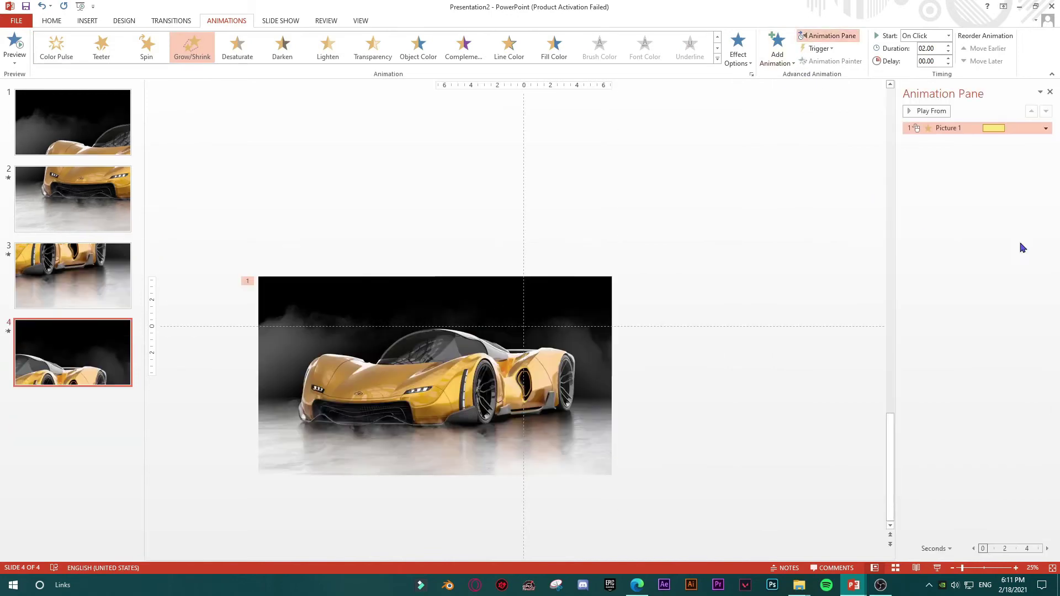
left_click(1046, 128)
left_click(1002, 180)
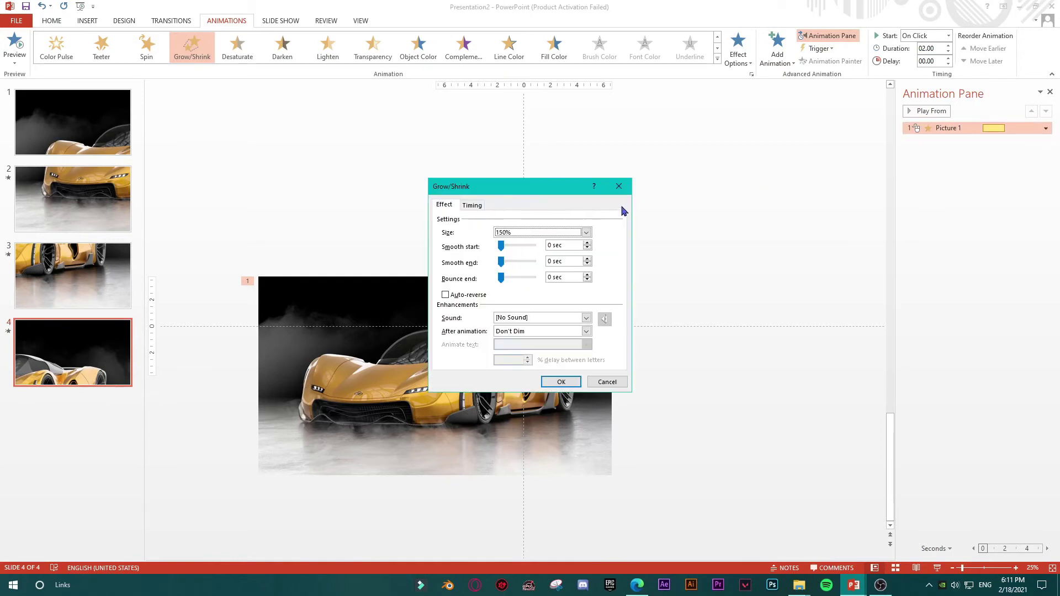
left_click(506, 234)
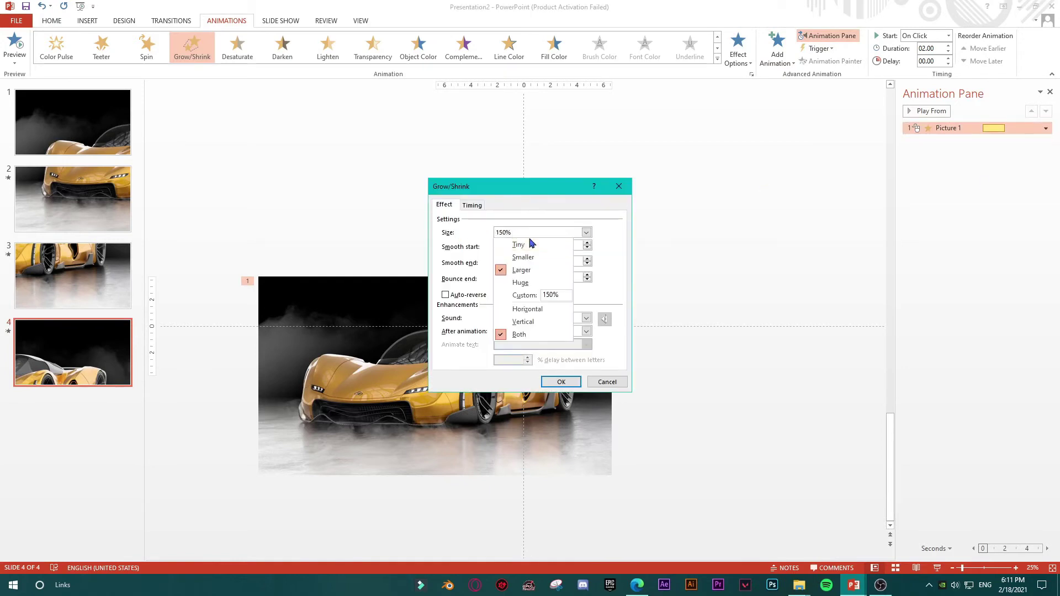
left_click(562, 295)
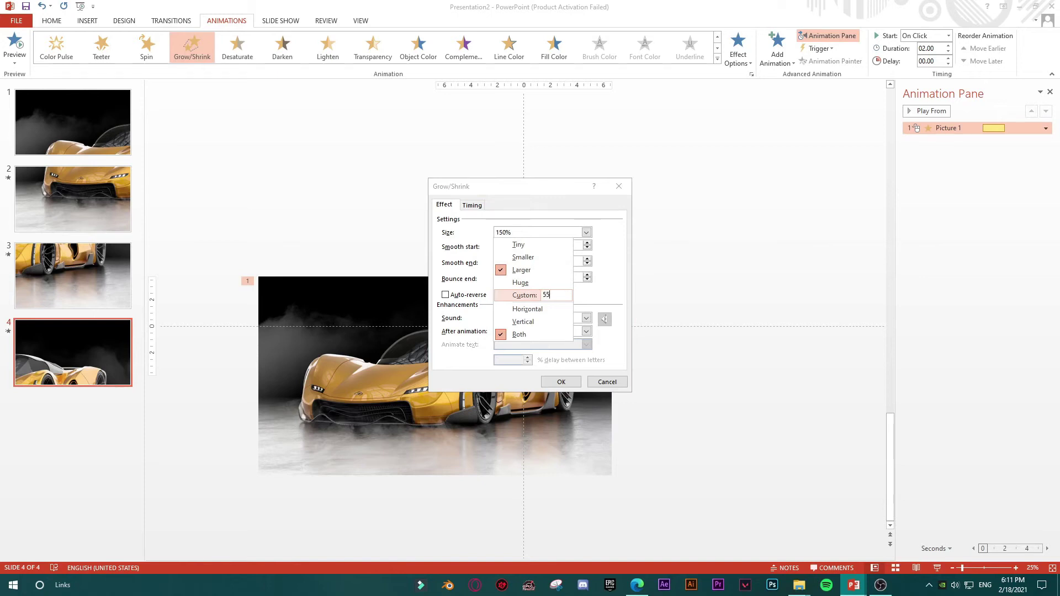
type("55")
key("Return")
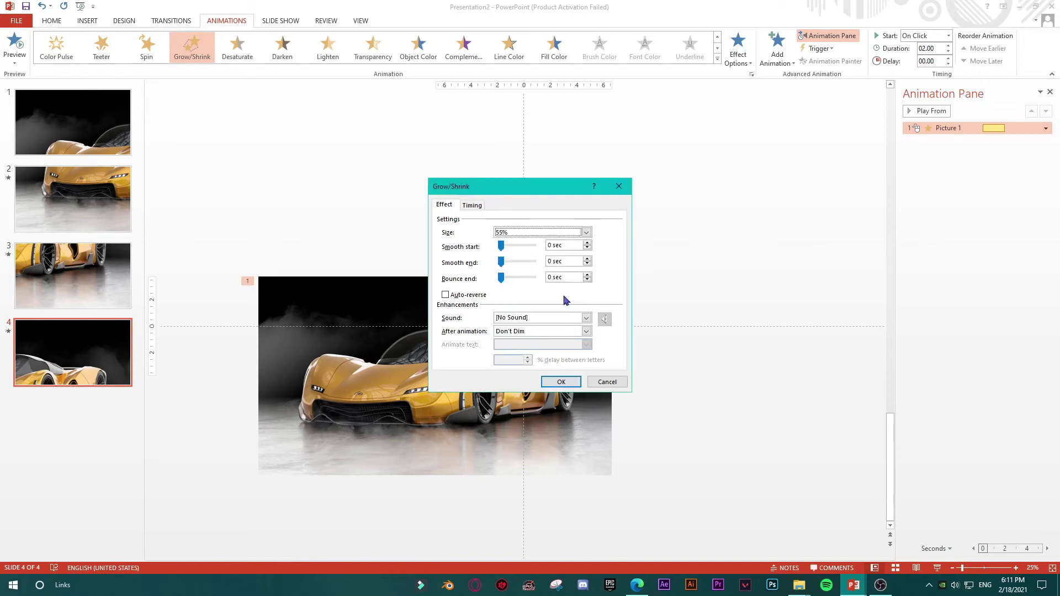
left_click(561, 382)
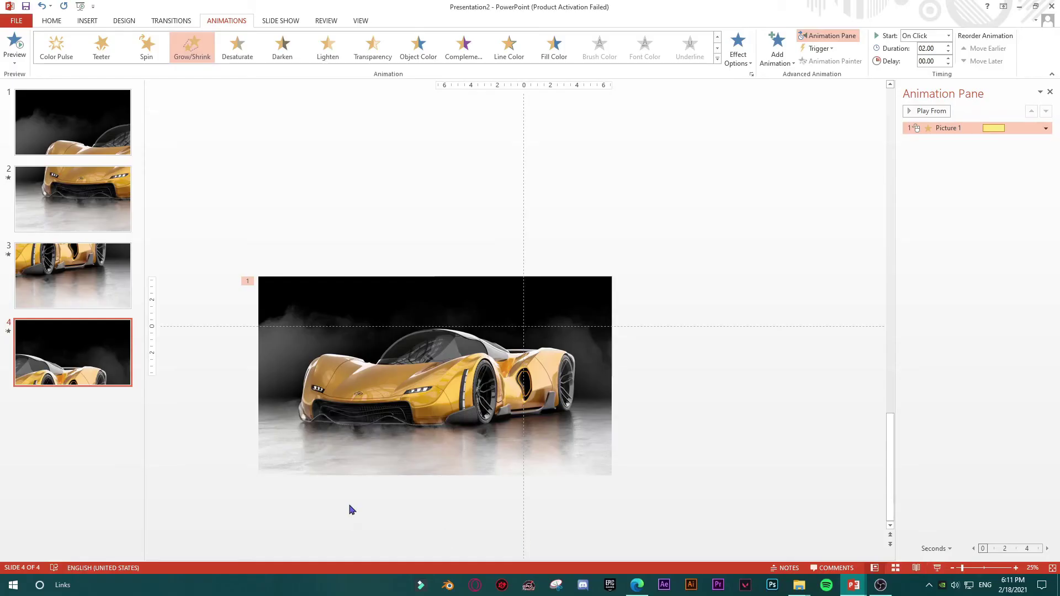
Add a Diagonal Up Right motion path to the car photo, extending its end up and right.
left_click(471, 415)
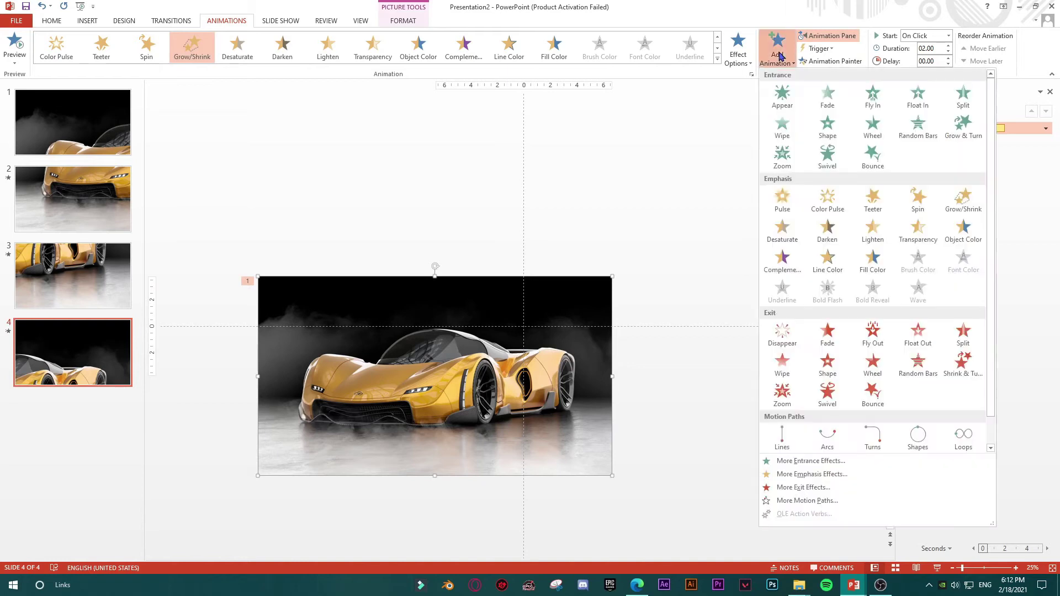
left_click(800, 500)
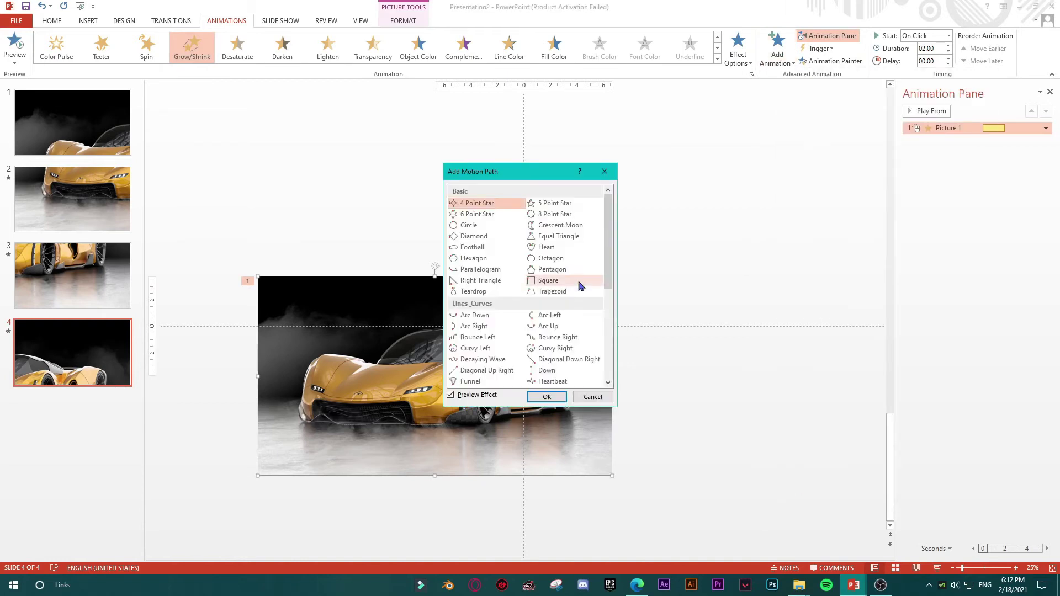
left_click(498, 373)
left_click(546, 397)
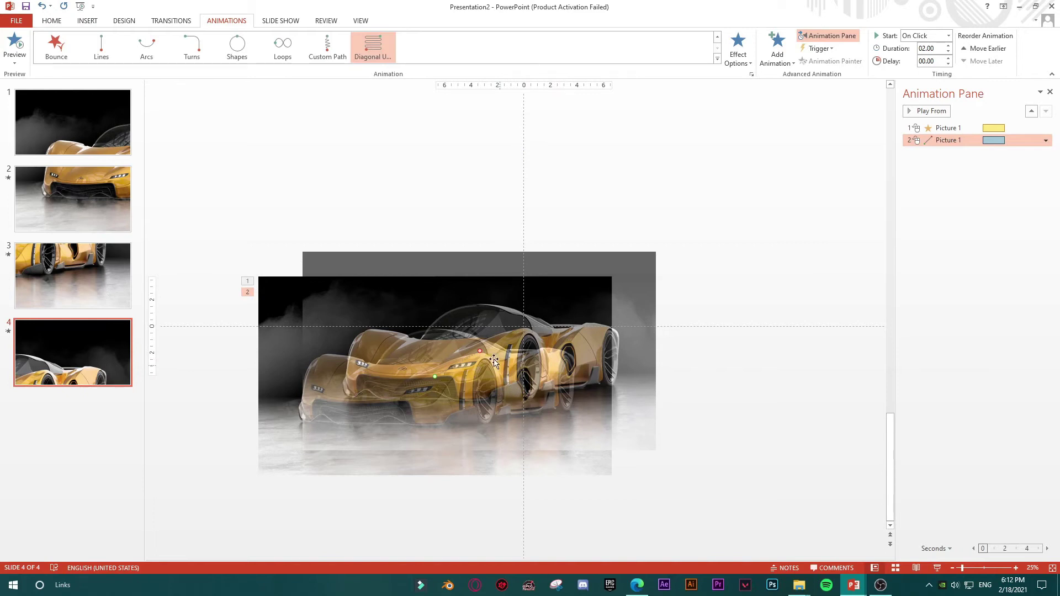
left_click_drag(479, 351, 523, 328)
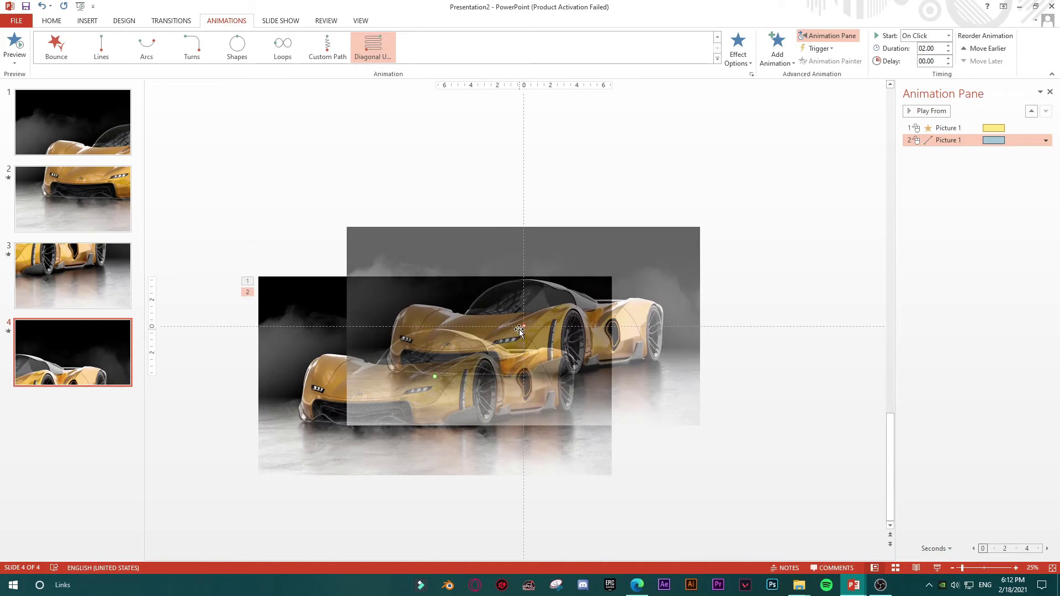
Set the motion path to start With Previous with smooth start and end at 0 sec.
left_click(1046, 140)
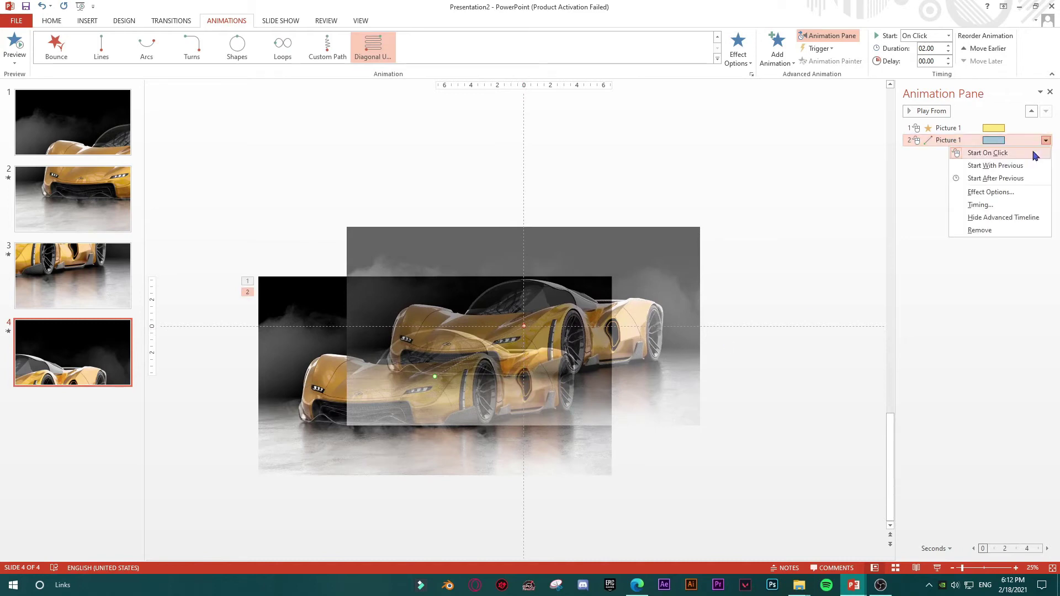
left_click(1013, 193)
left_click(473, 205)
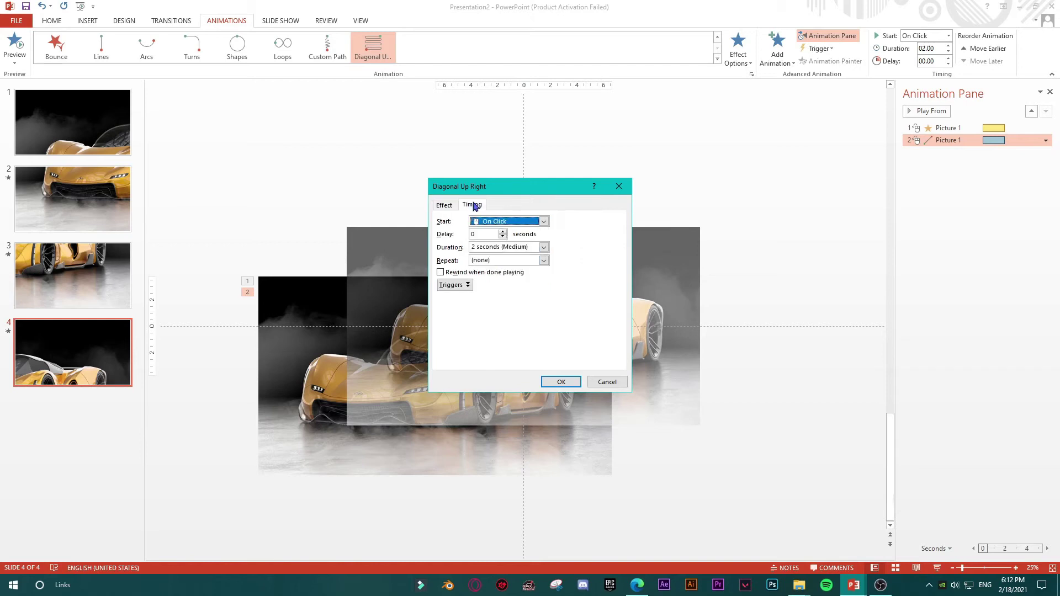
left_click(510, 222)
left_click(510, 233)
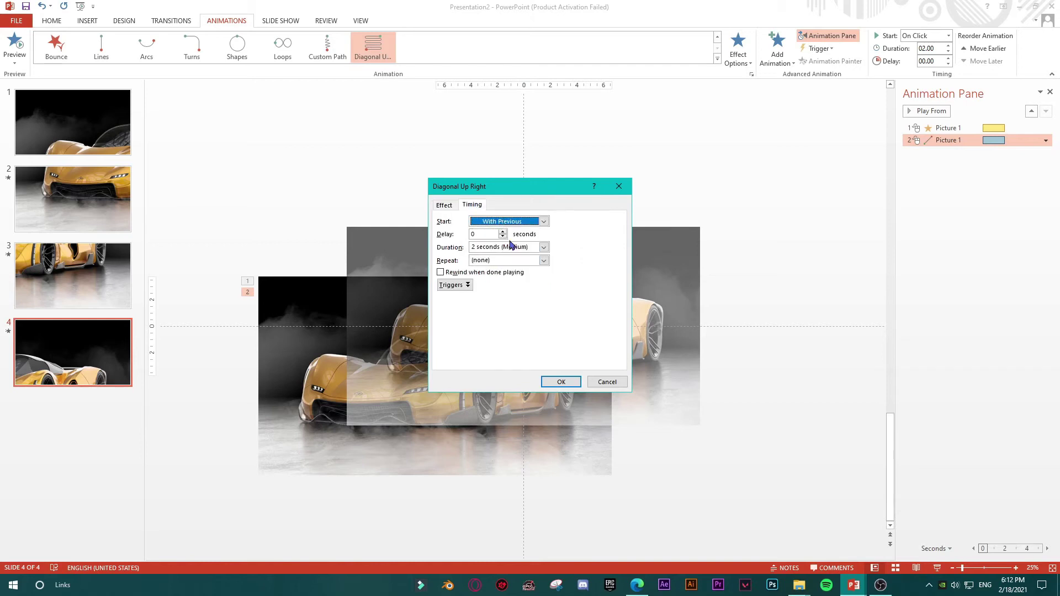
left_click(446, 204)
left_click_drag(519, 249, 480, 262)
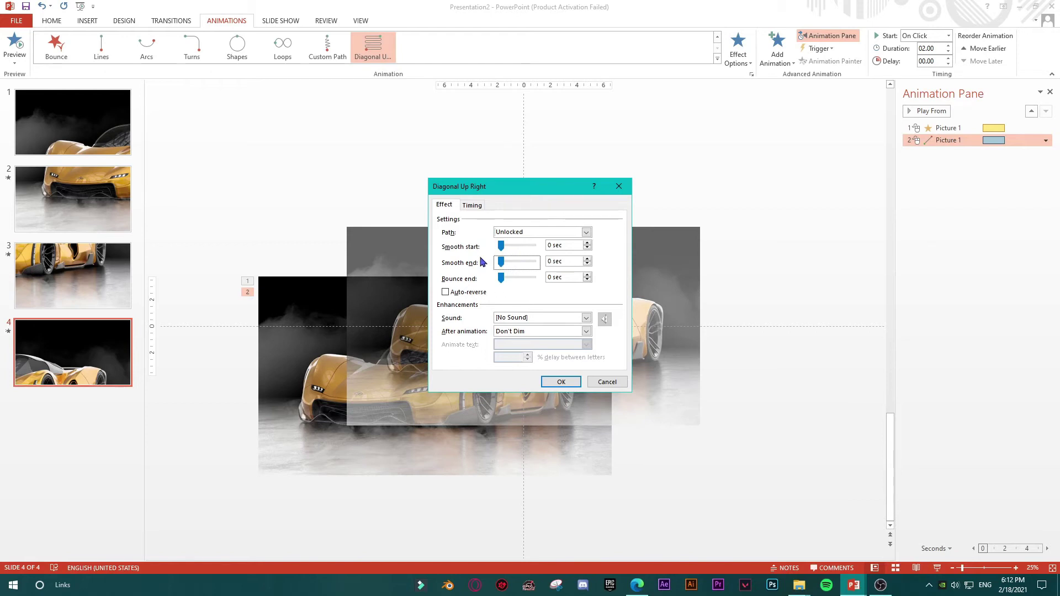
left_click(558, 381)
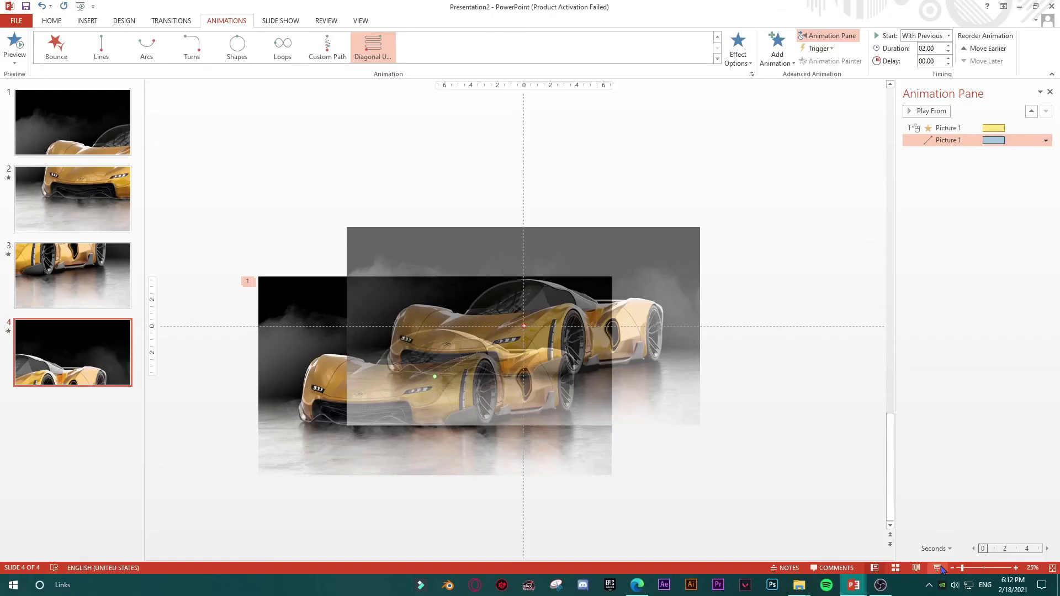
left_click(84, 108)
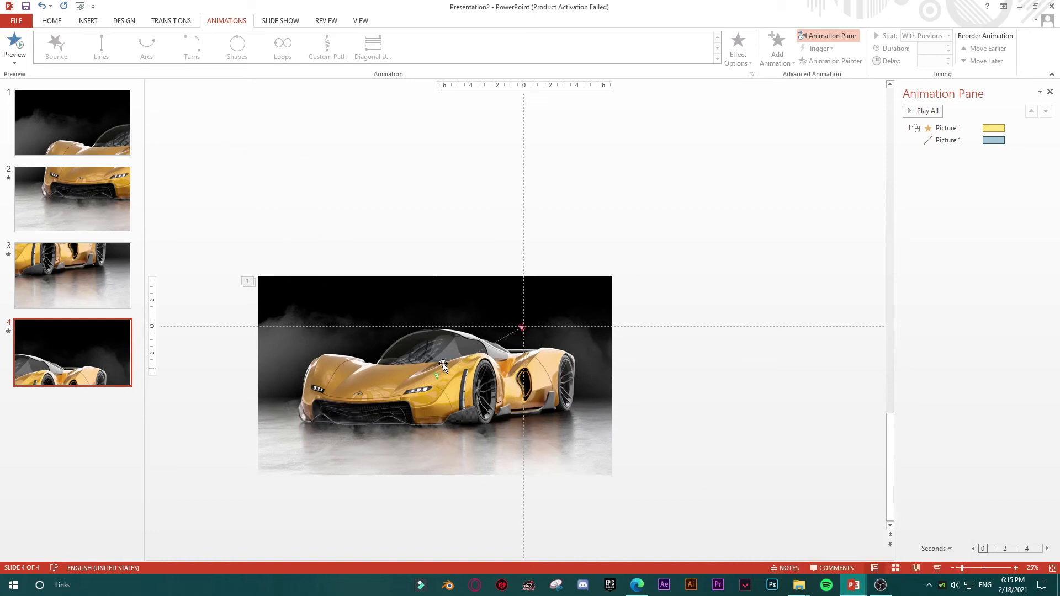
Select the three-circle logo, TOMCAT title and BREED FOR SPEED subtitle on the Transition deck's title slide.
left_click(856, 588)
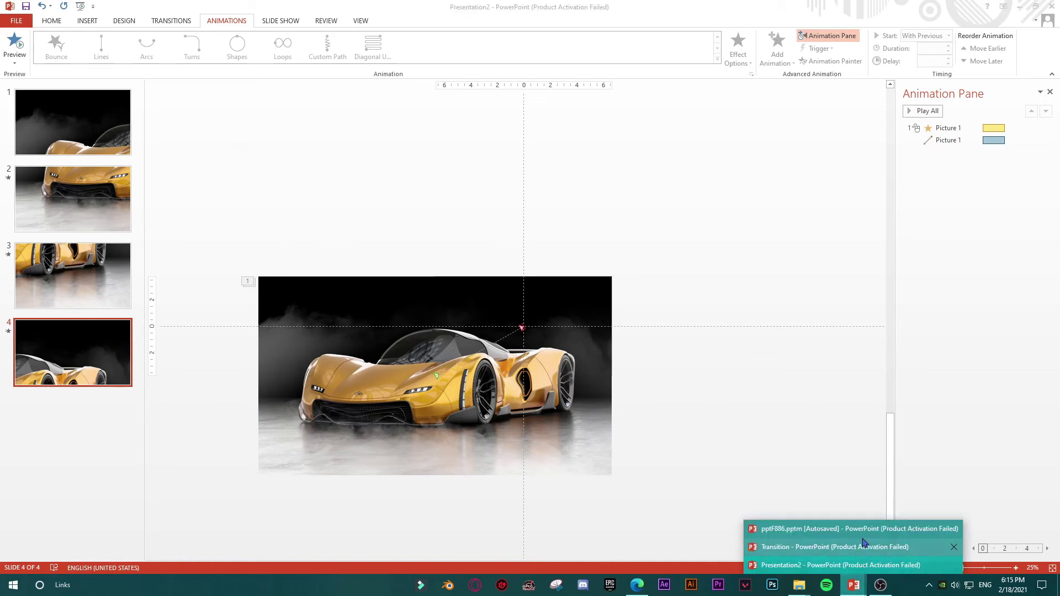
left_click(859, 547)
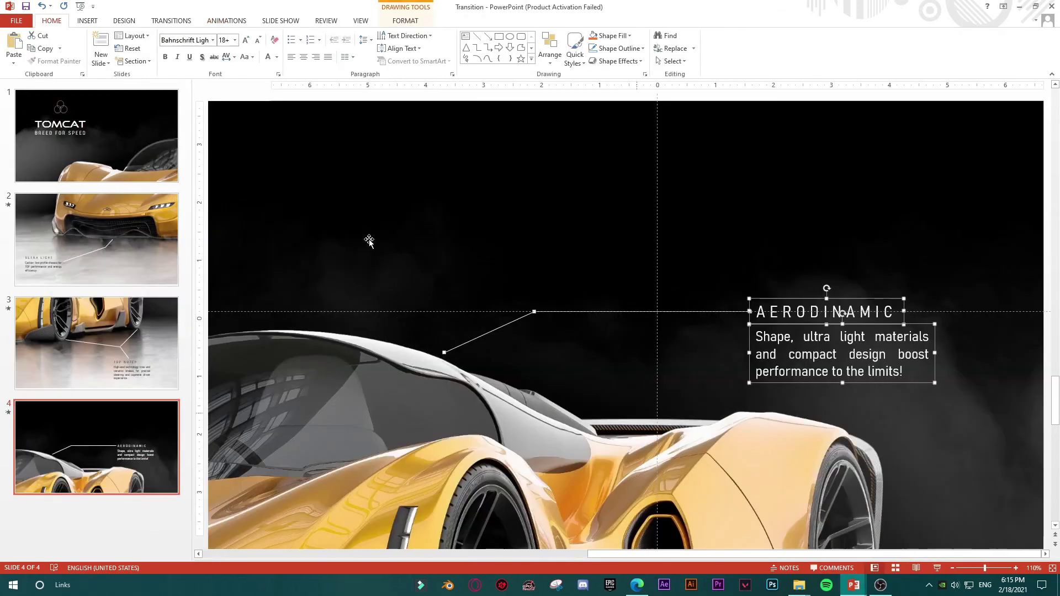
left_click(125, 182)
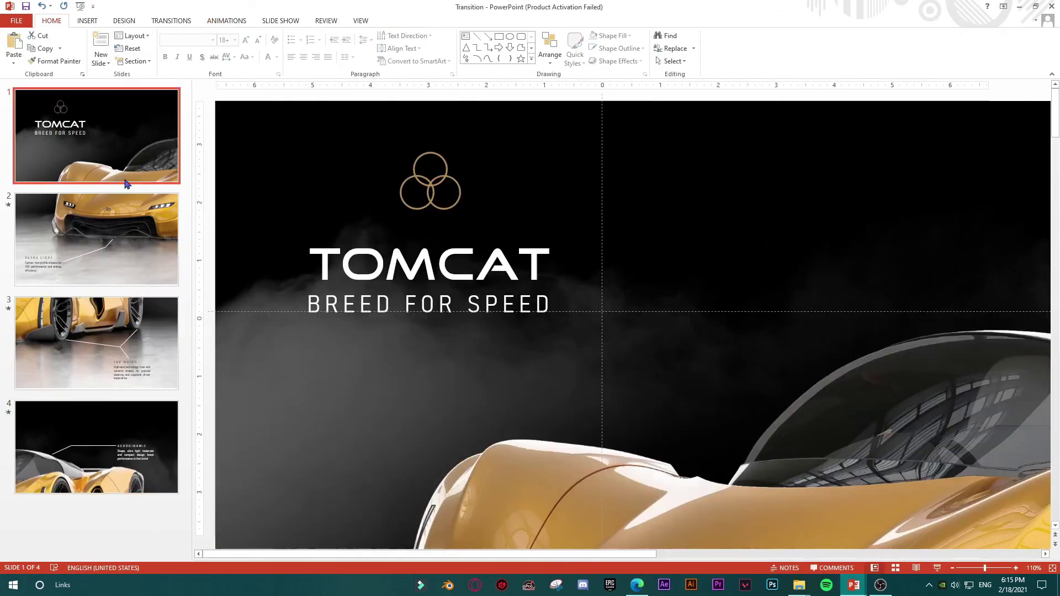
left_click(454, 203)
left_click(452, 247, "shift")
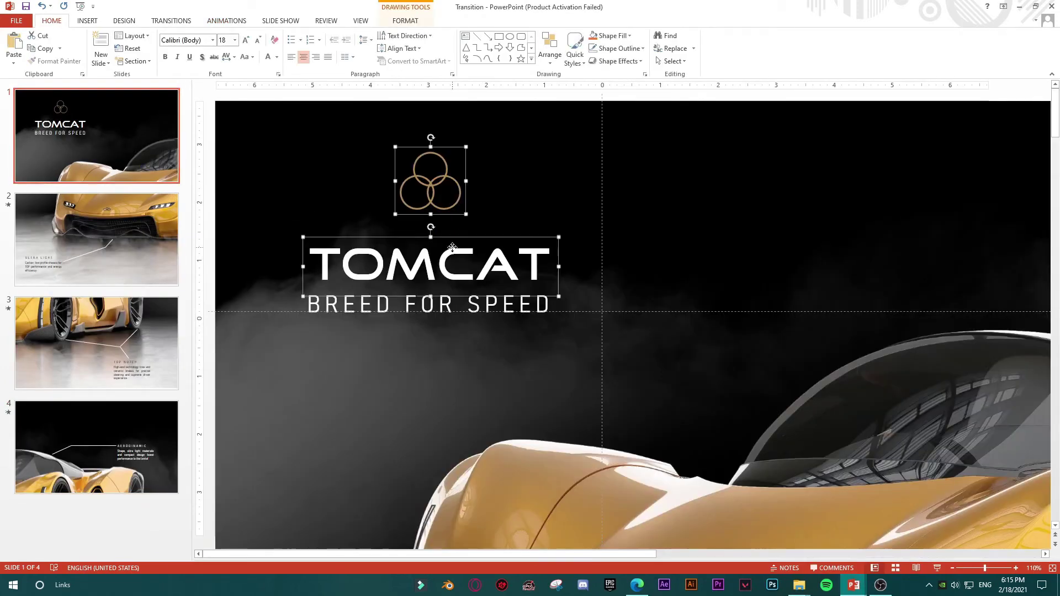
left_click(456, 317, "shift")
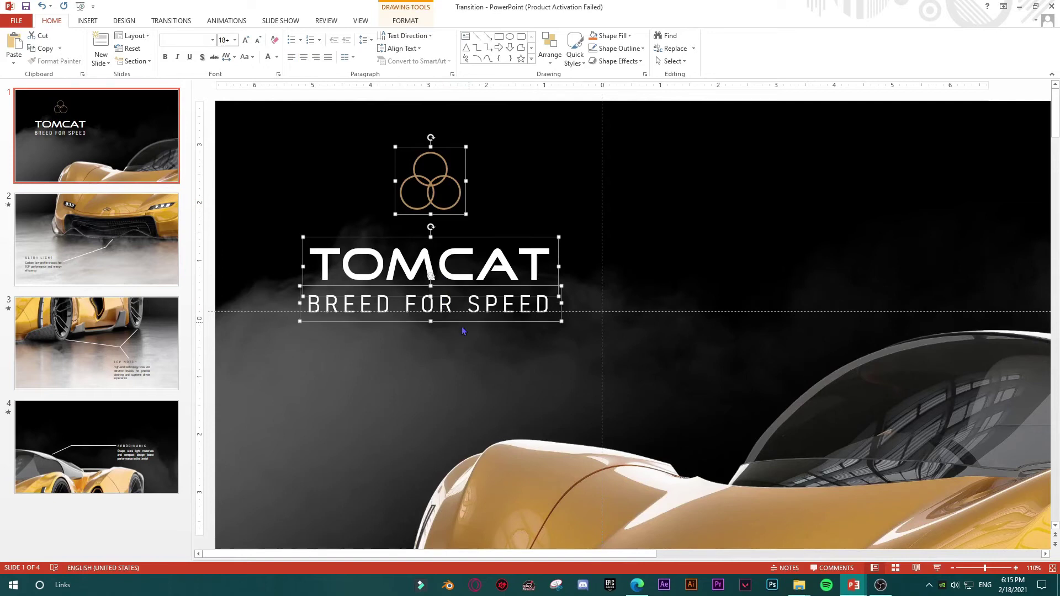
Return to the Presentation2 deck and show its slide 1.
mouse_move(850, 585)
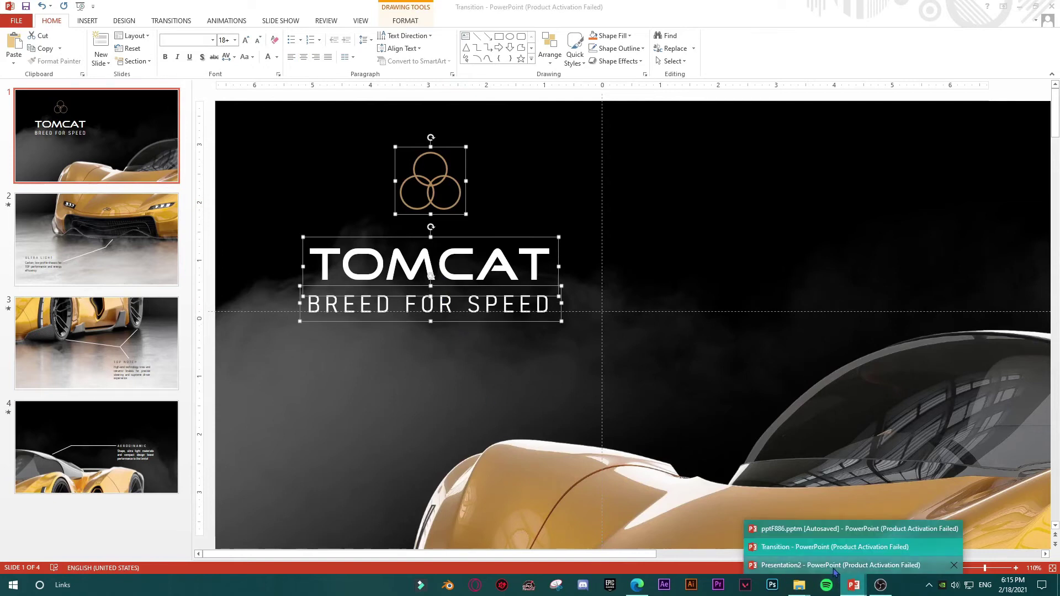
left_click(836, 565)
left_click(27, 99)
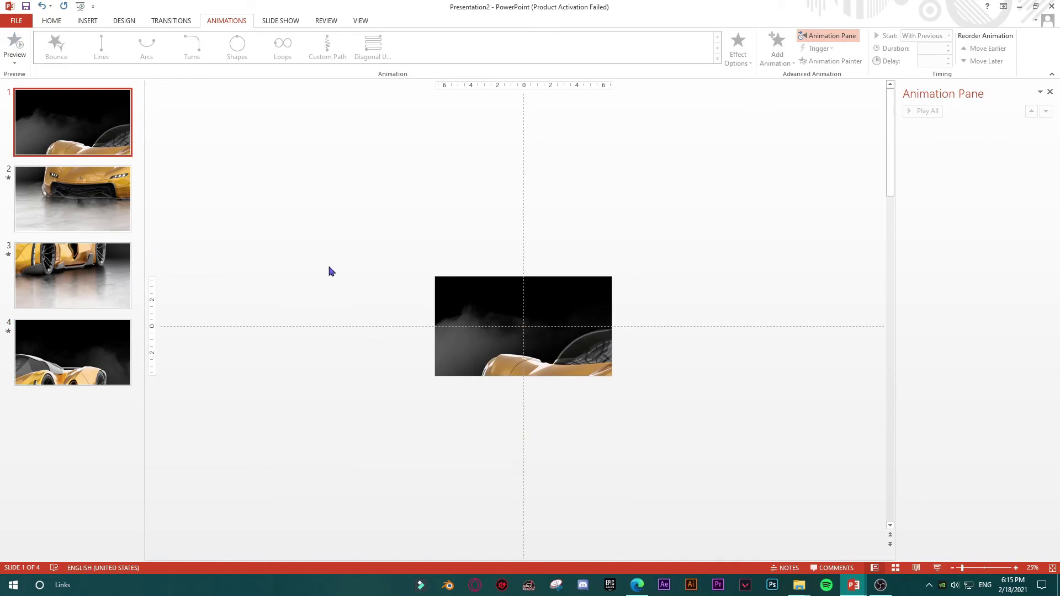
Paste the logo, TOMCAT title and BREED FOR SPEED subtitle onto slide 1 of Presentation2.
key("ctrl+v")
left_click(803, 485)
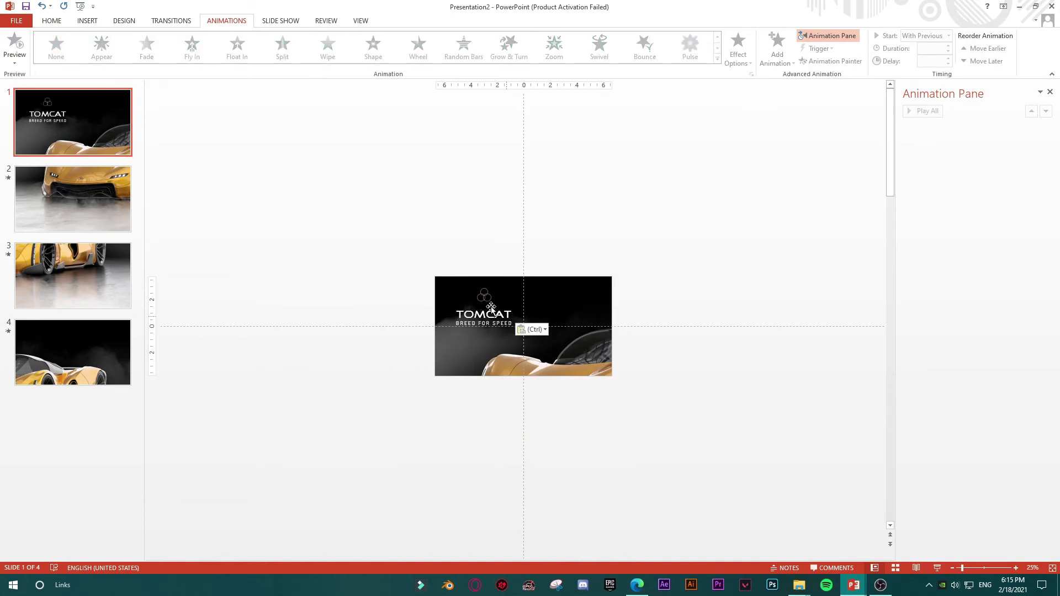
scroll(486, 315, "up", 4)
scroll(483, 319, "up", 1)
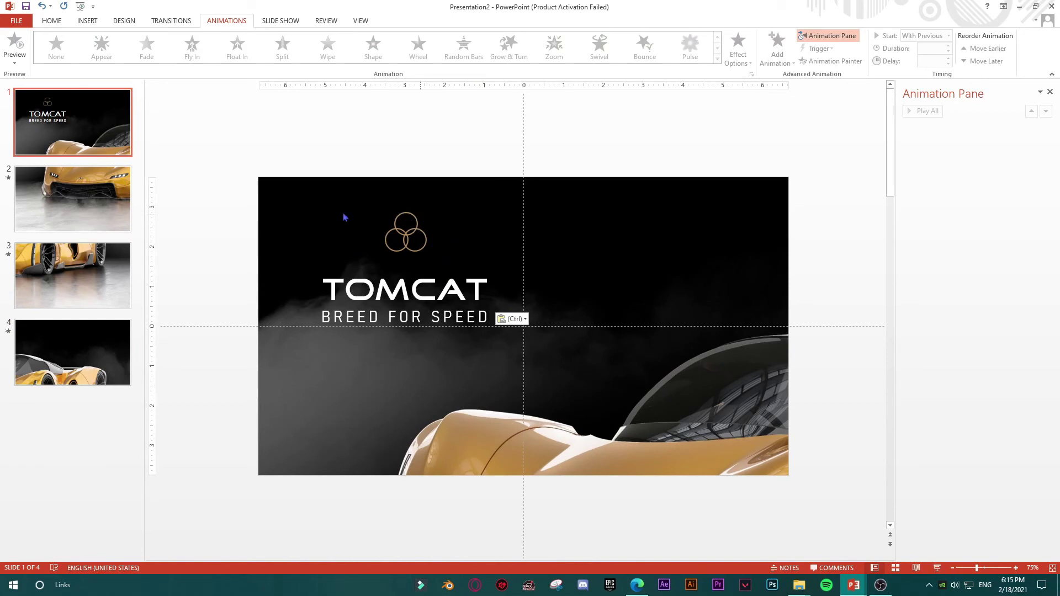
scroll(442, 287, "down", 1)
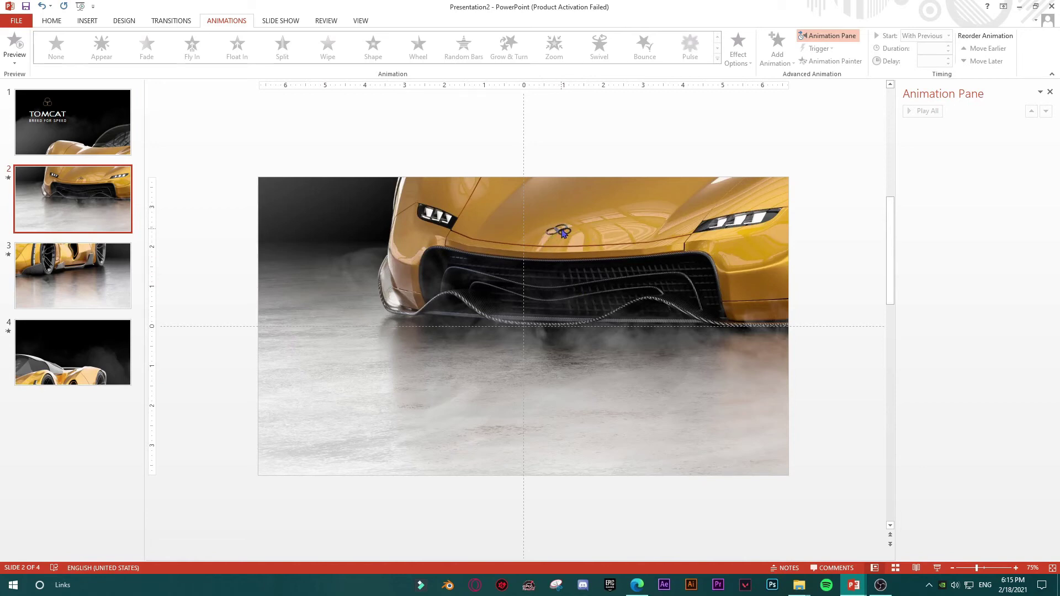
scroll(574, 233, "up", 1)
key("ctrl+v")
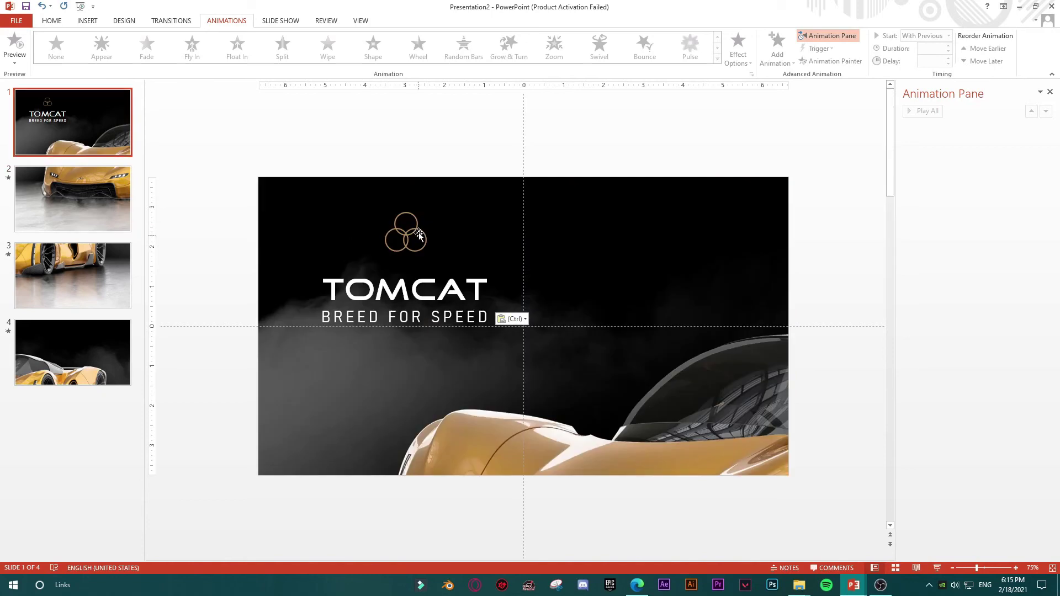
Inspect the pasted logo circle and TOMCAT title box, then deselect them.
left_click(414, 219)
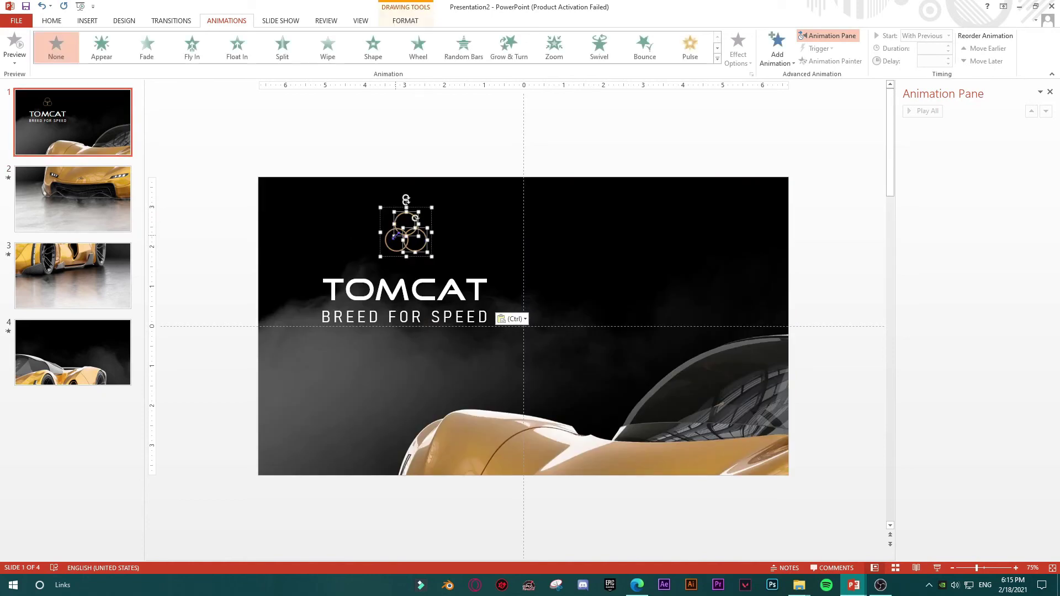
left_click(343, 269)
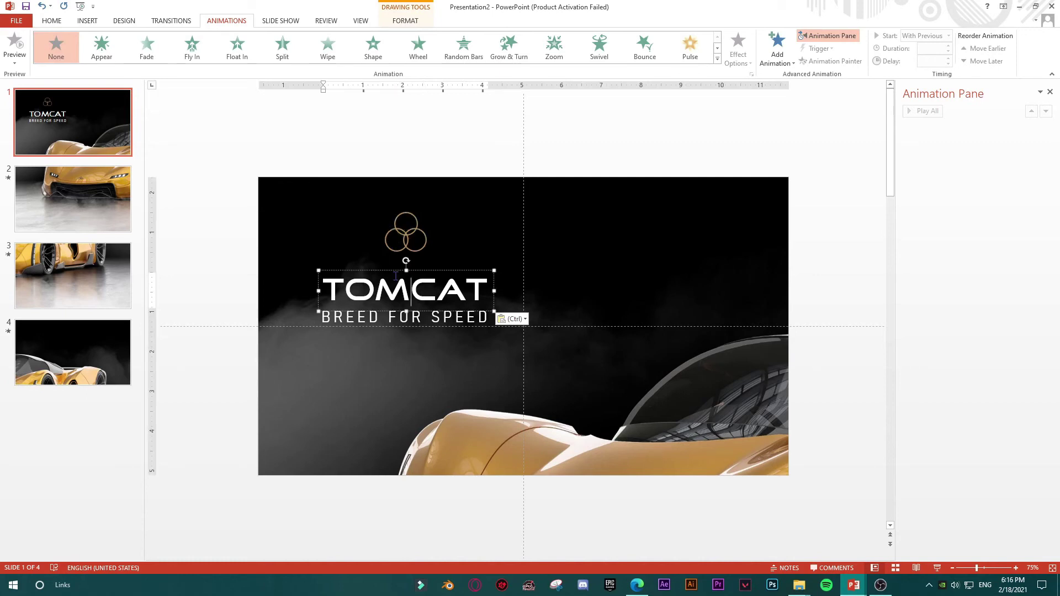
left_click(343, 267)
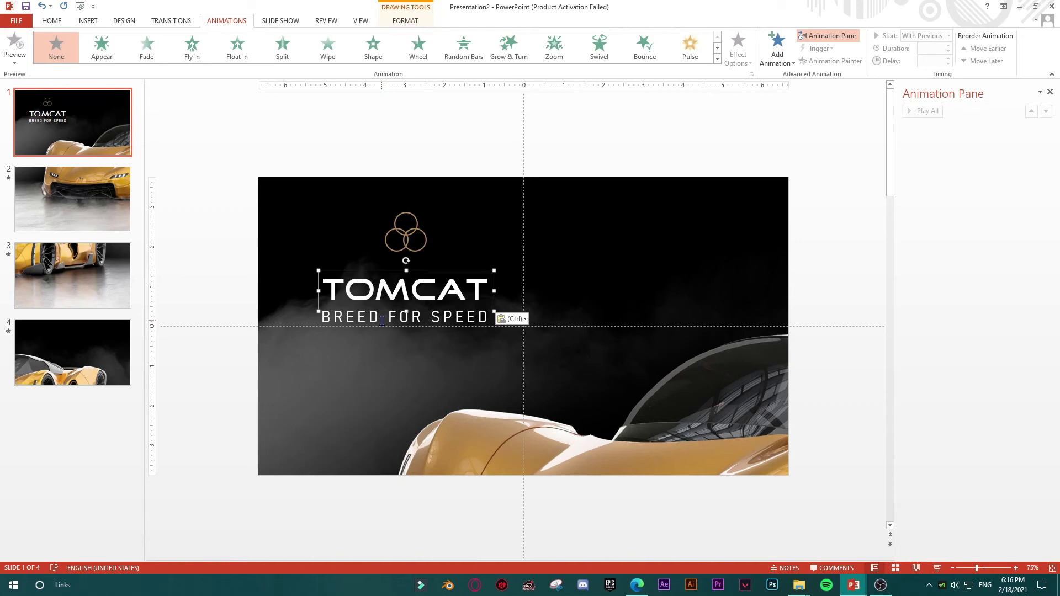
left_click(293, 112)
Select the ULTRA LIGHT callout line, heading and body text on the Transition deck's slide 2.
left_click(114, 206)
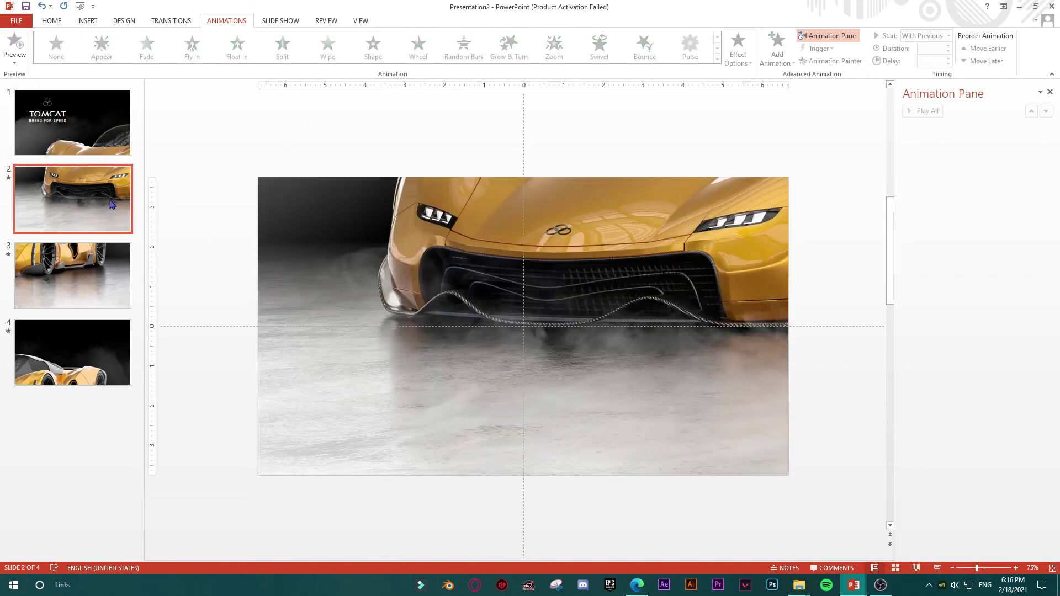
left_click(853, 584)
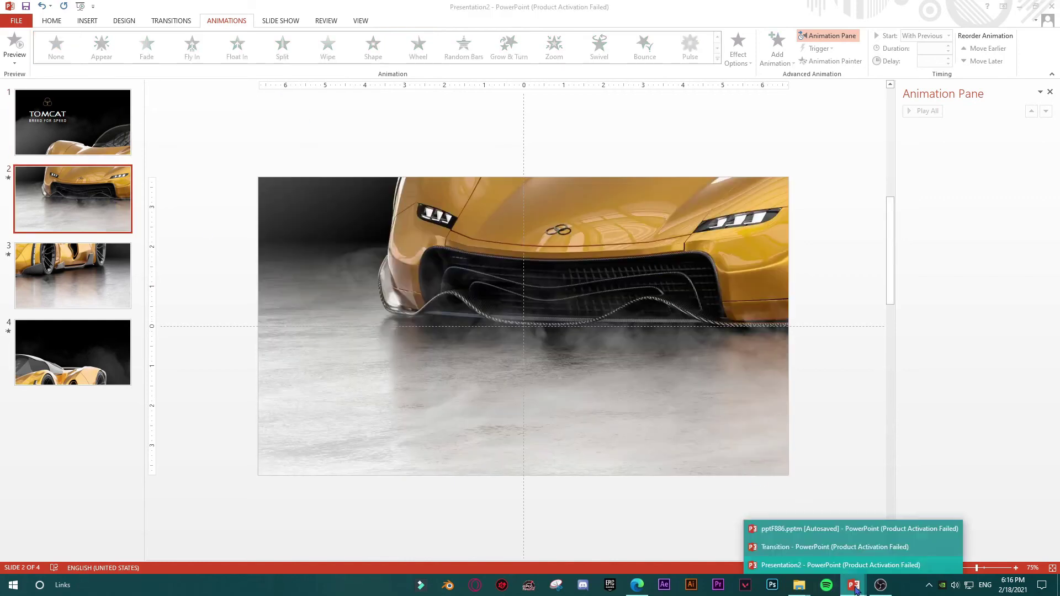
left_click(835, 547)
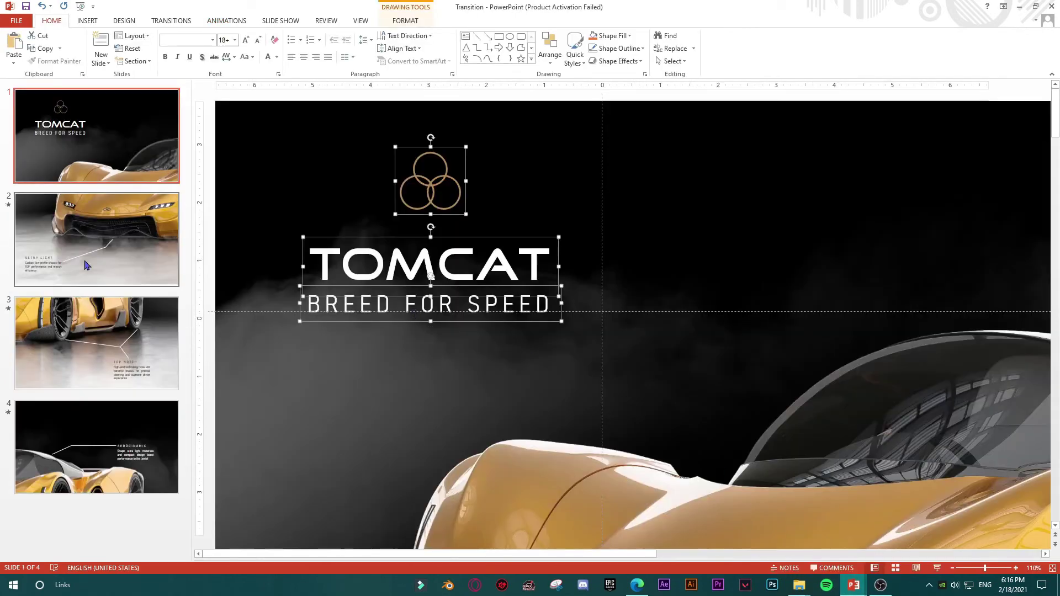
left_click(96, 240)
left_click(668, 338)
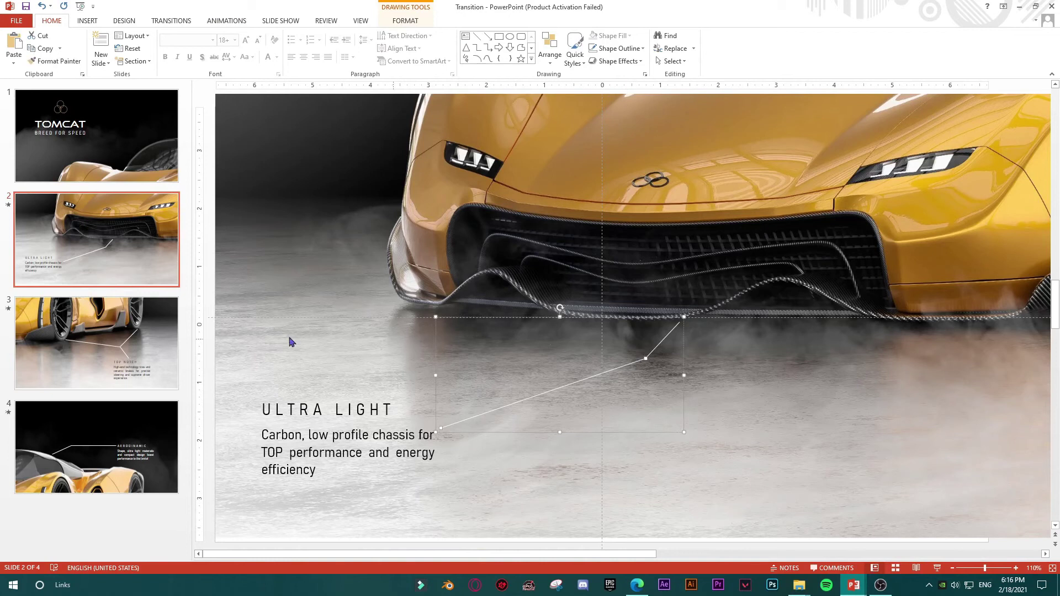
left_click(357, 403)
left_click(350, 432)
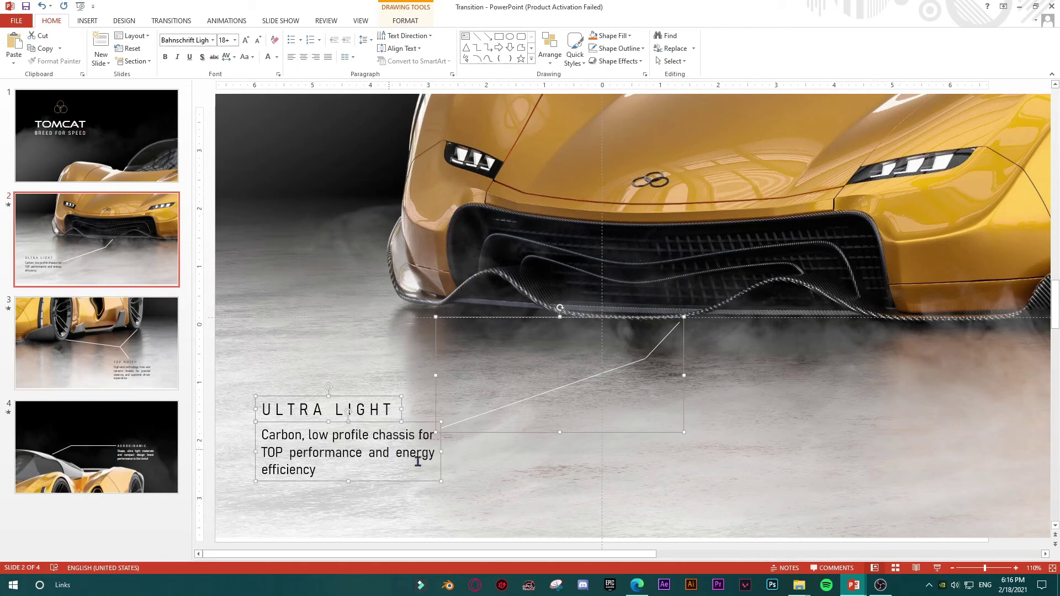
Paste the ULTRA LIGHT callout onto slide 2 of Presentation2.
left_click(852, 588)
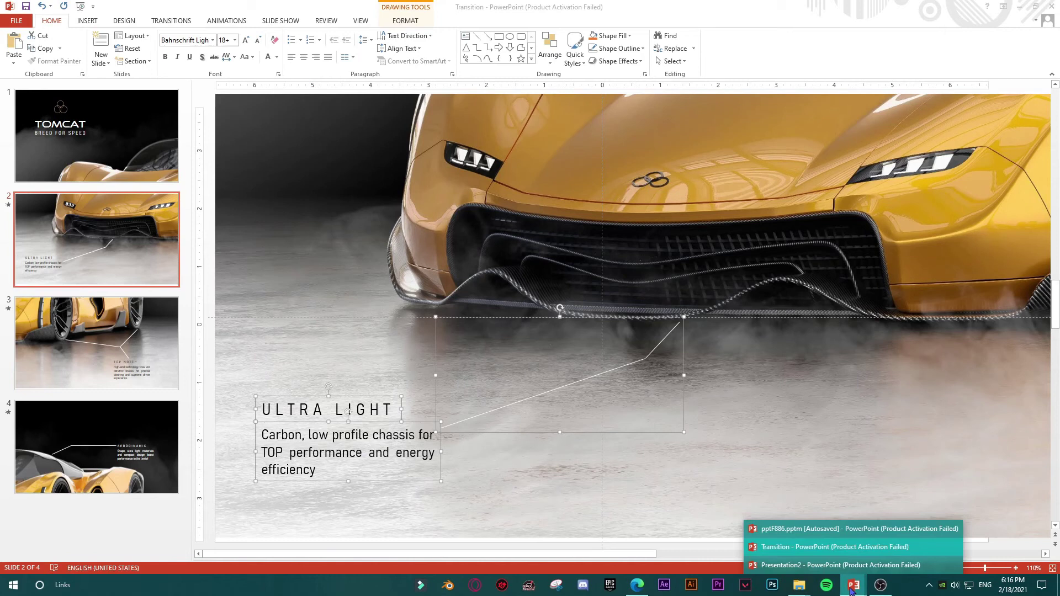
left_click(834, 572)
key("ctrl+v")
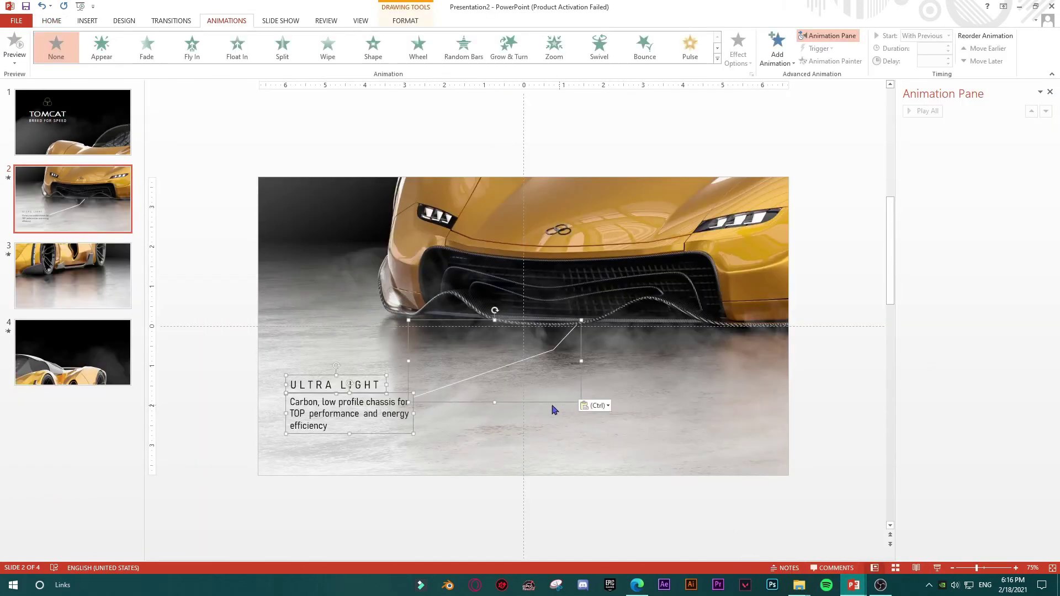
left_click(91, 305)
left_click(853, 586)
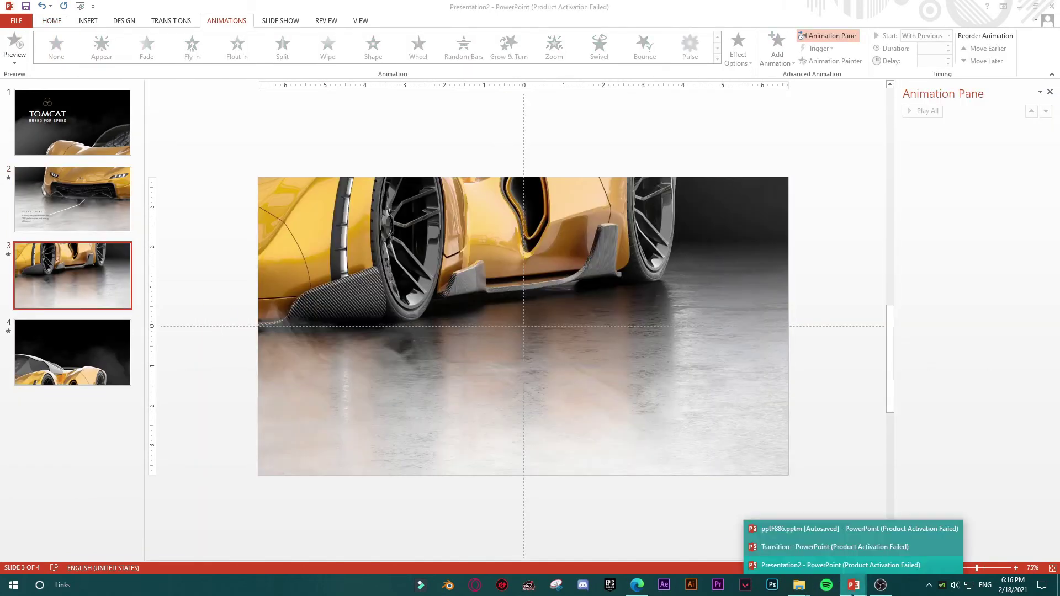
Select the TOP NOTCH callout line, heading and body text on the Transition deck's slide 3.
left_click(848, 547)
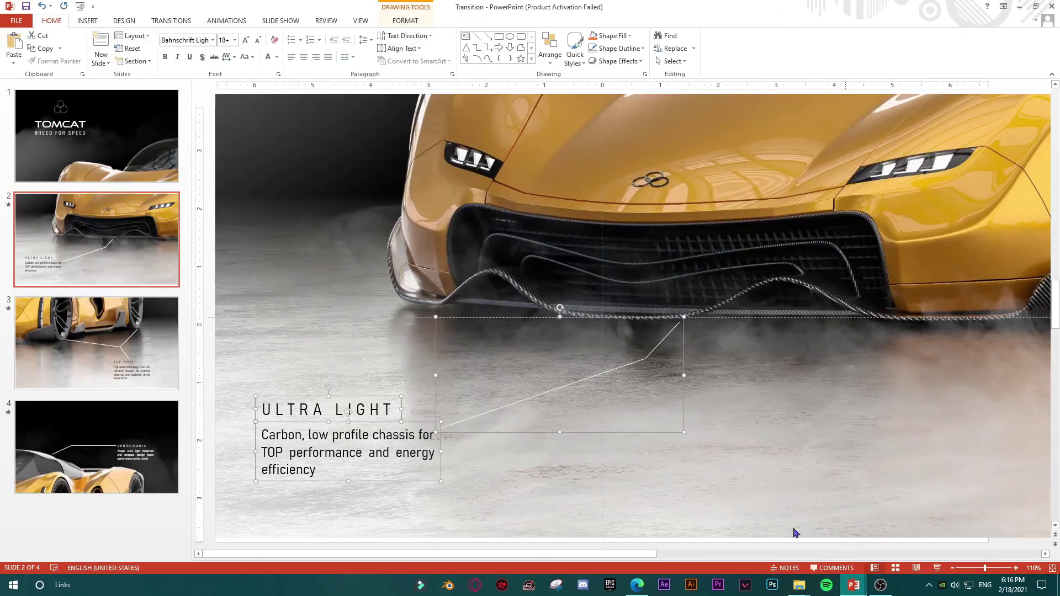
left_click(159, 346)
left_click(615, 320)
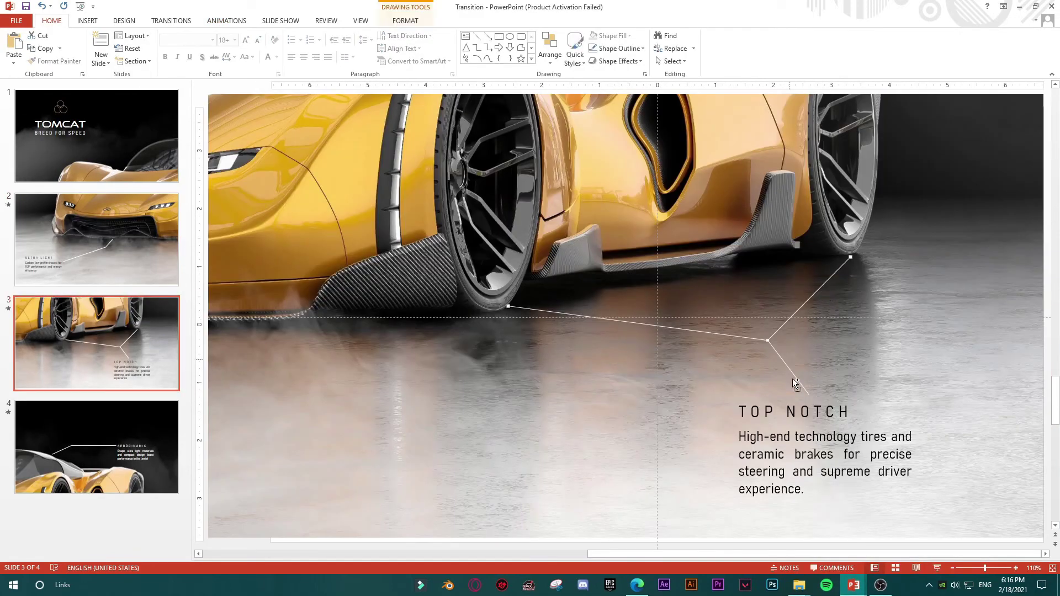
left_click(795, 413, "shift")
left_click(805, 449, "shift")
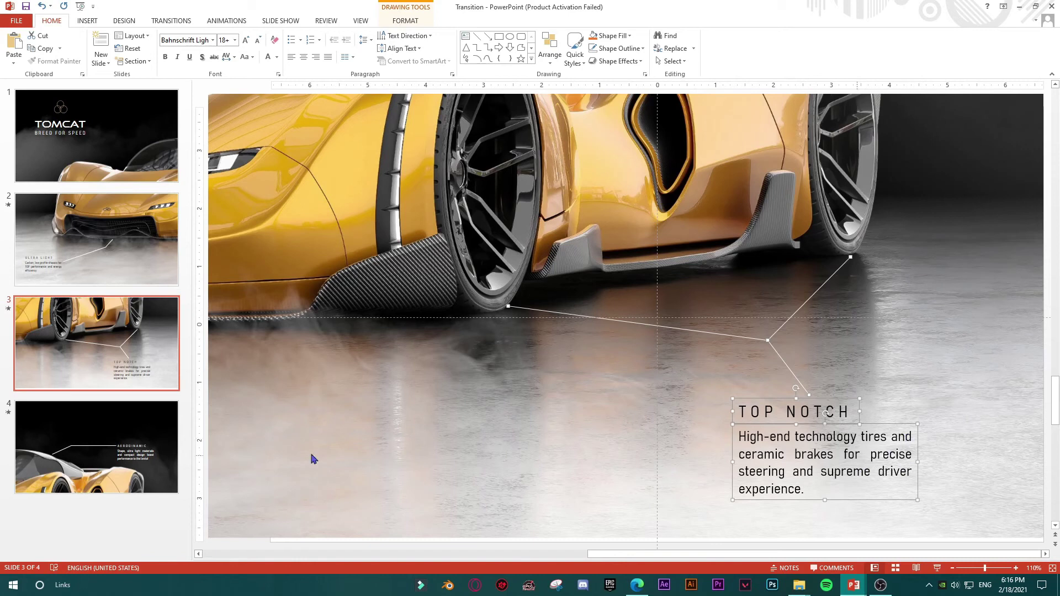
Paste the TOP NOTCH callout onto slide 3 of Presentation2.
left_click(848, 586)
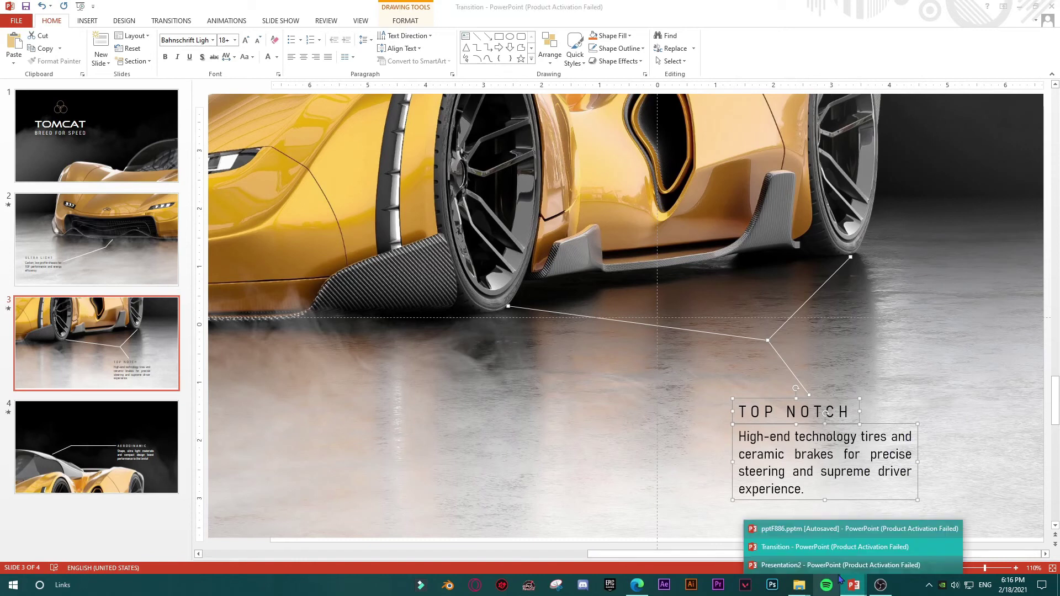
left_click(840, 566)
key("ctrl+v")
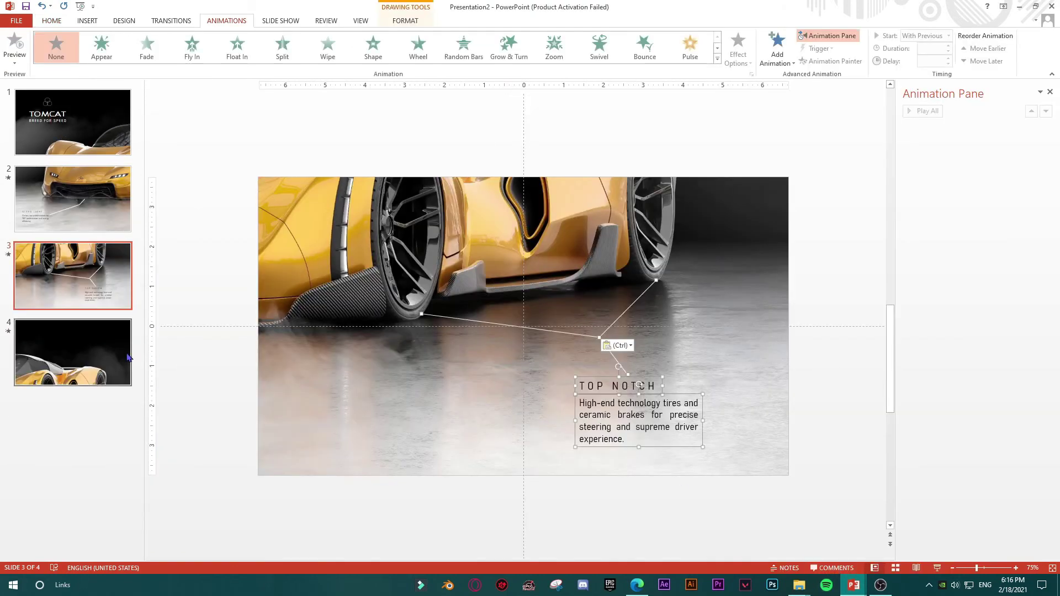
left_click(110, 353)
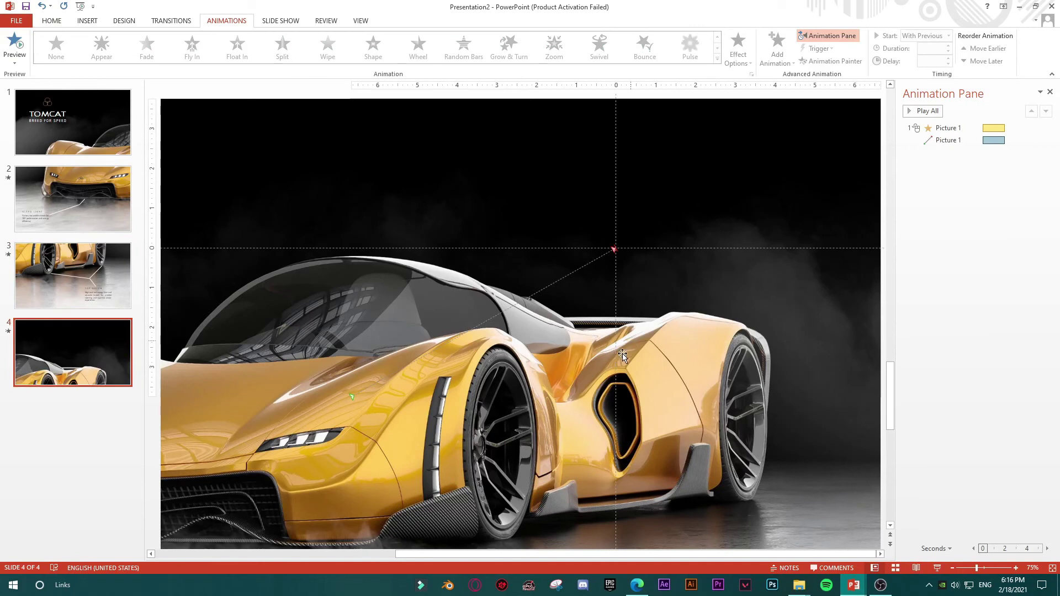
Select the AERODINAMIC heading, body text and both connector segments on the Transition deck's slide 4.
left_click(850, 585)
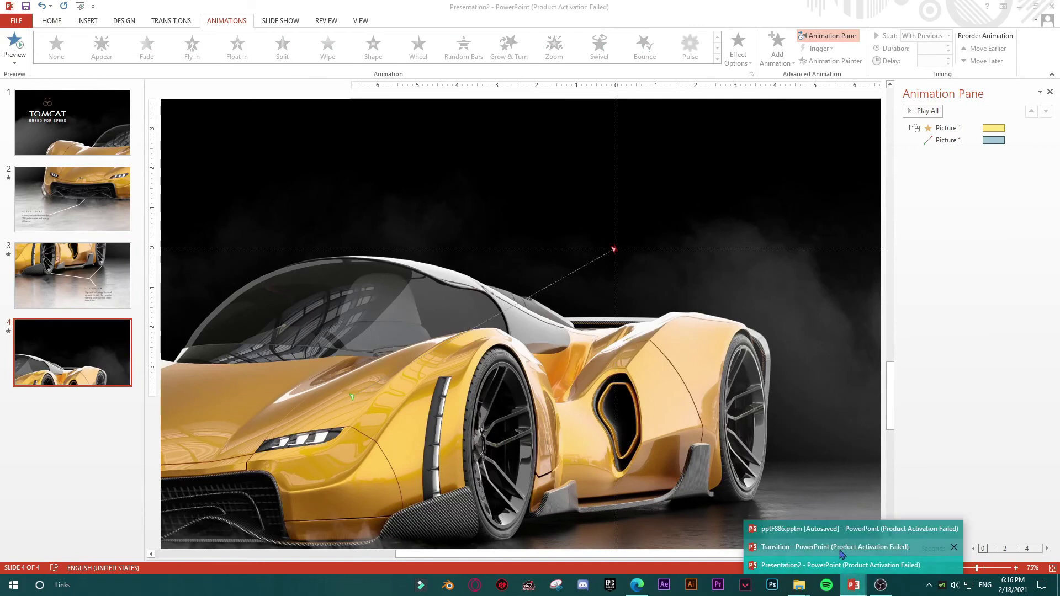
left_click(806, 547)
left_click(137, 448)
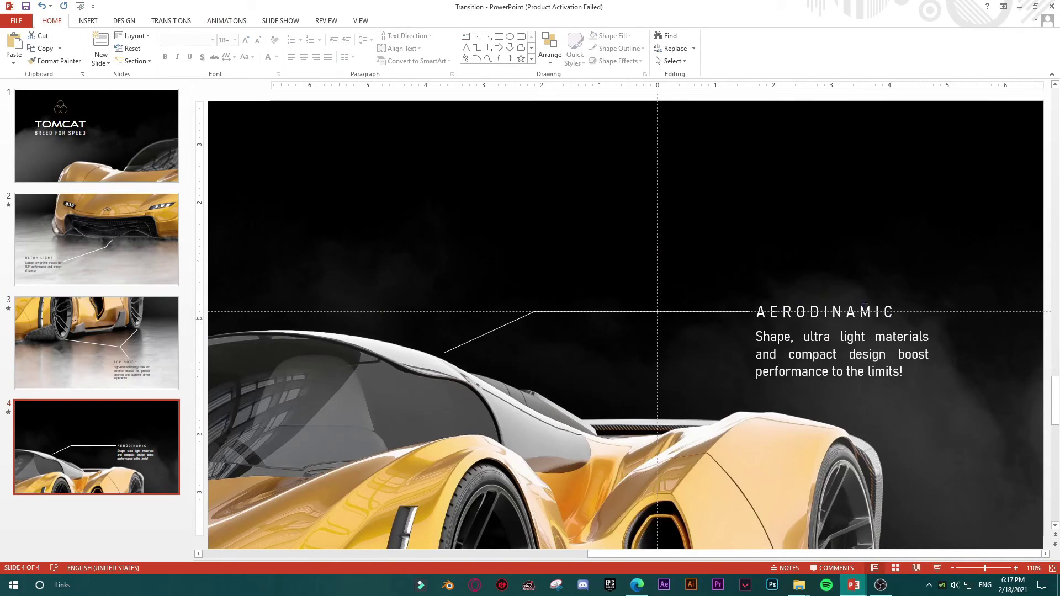
left_click(853, 312)
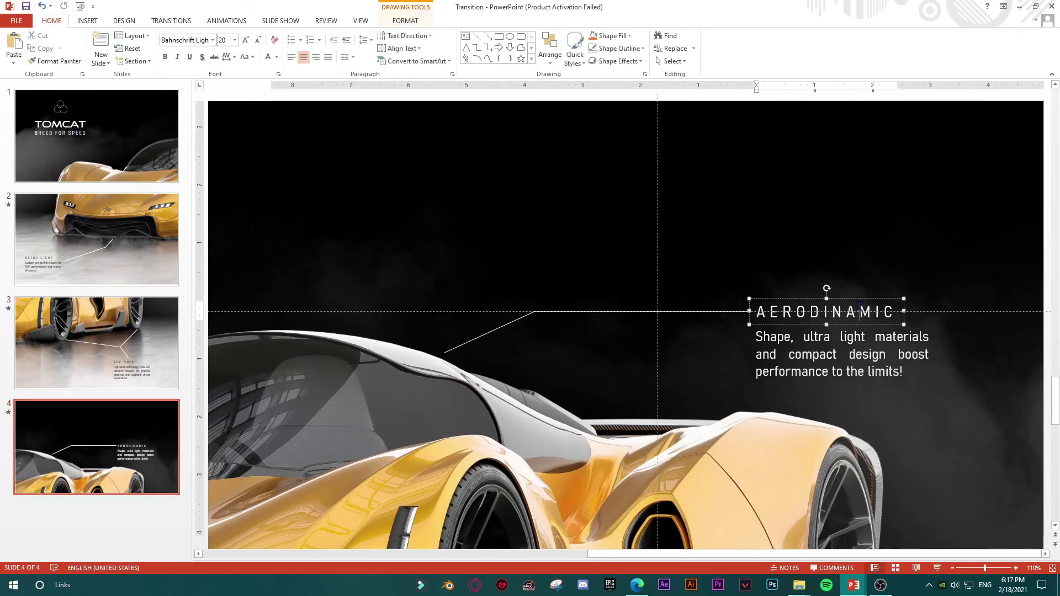
left_click(845, 340, "shift")
left_click(658, 313, "shift")
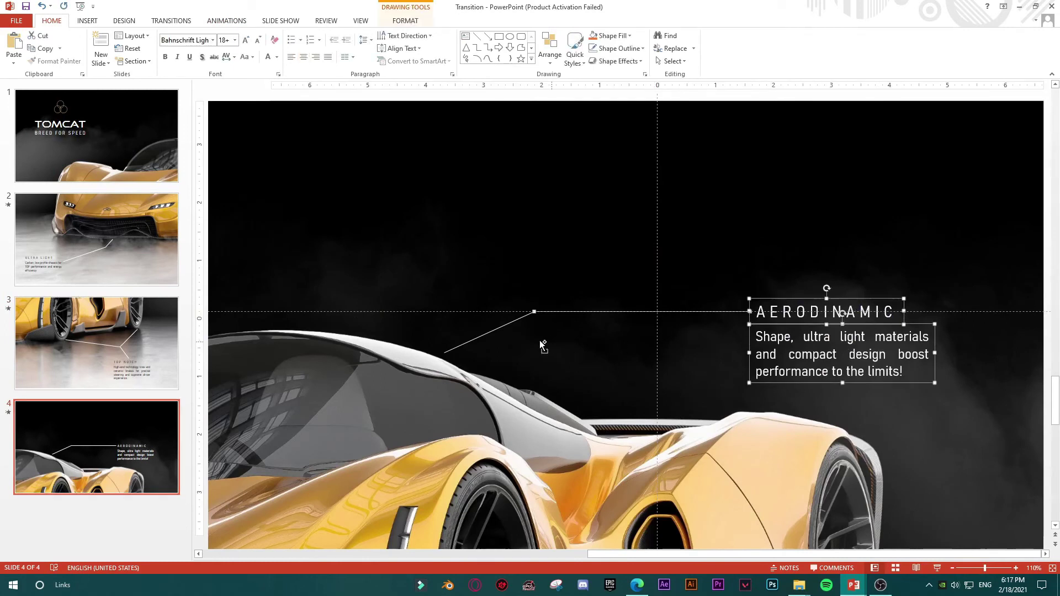
left_click(506, 325, "shift")
Paste the AERODINAMIC callout onto slide 4 of Presentation2.
left_click(850, 587)
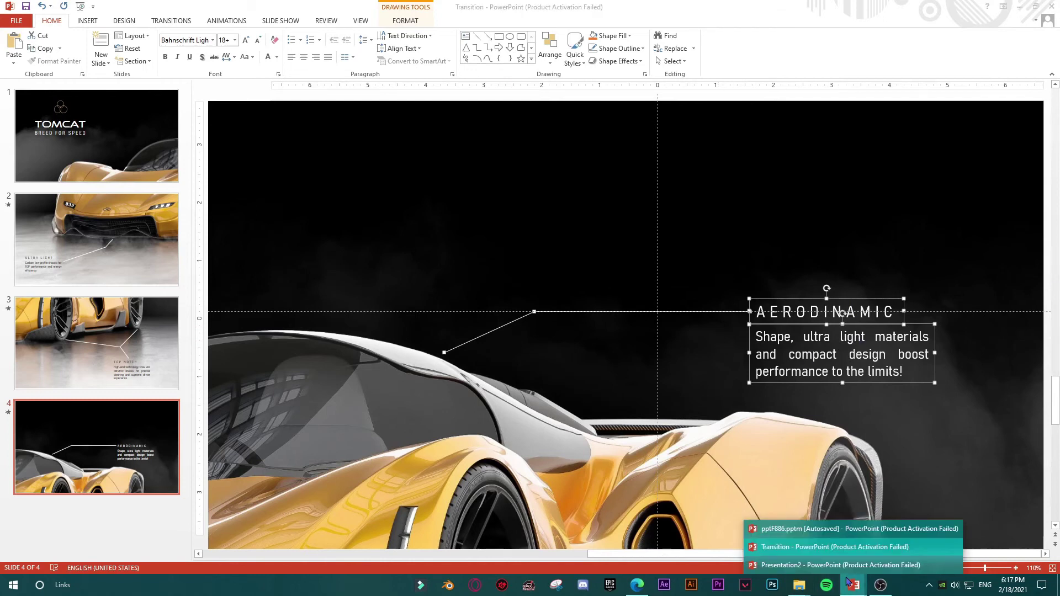
left_click(845, 566)
key("ctrl+v")
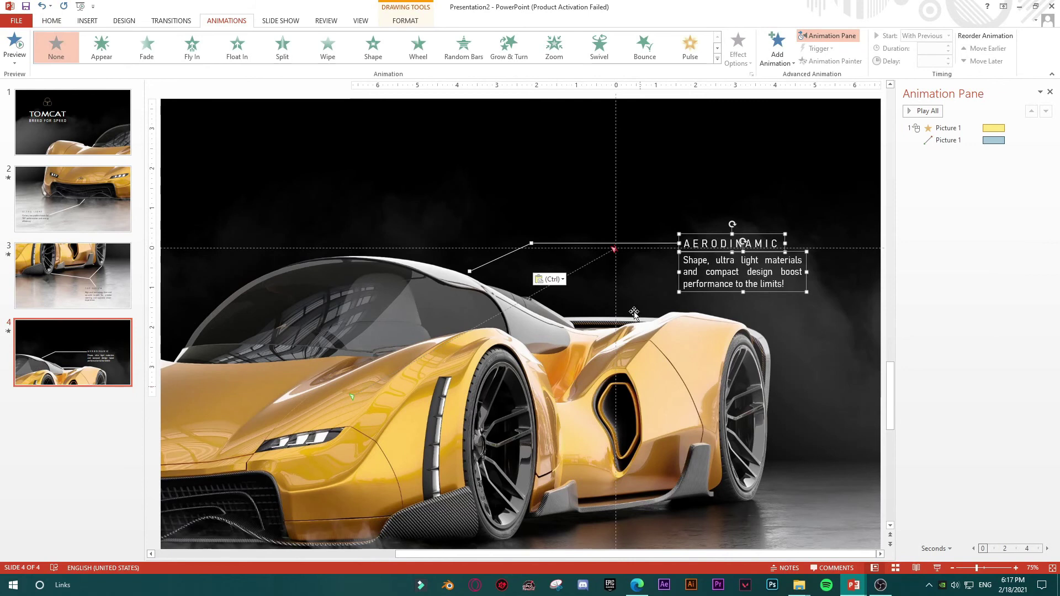
left_click(74, 150)
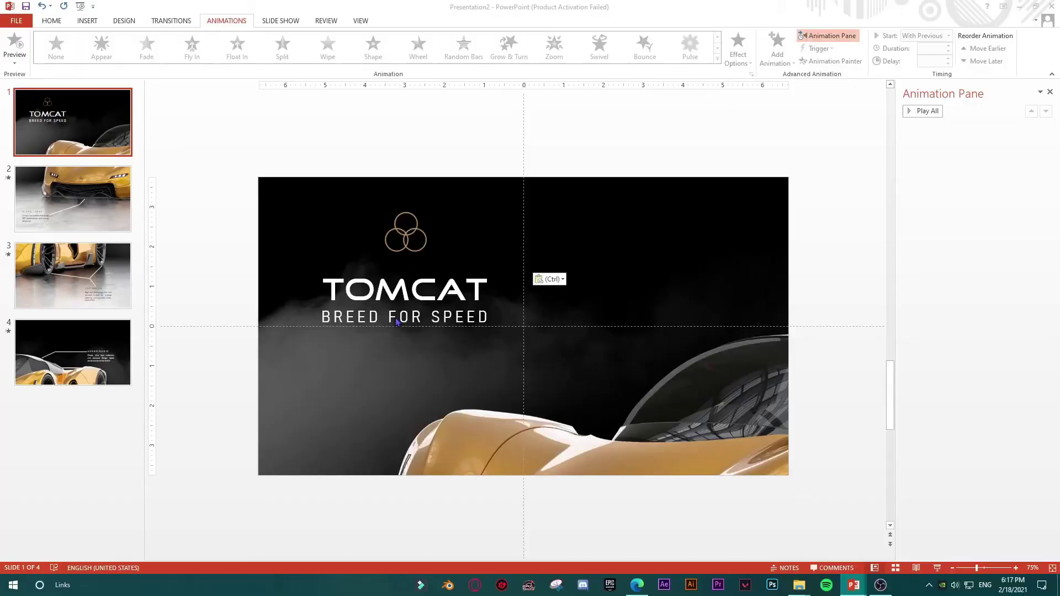
Exit the slide show and return to editing slide 4 with the AERODINAMIC callout.
left_click(72, 352)
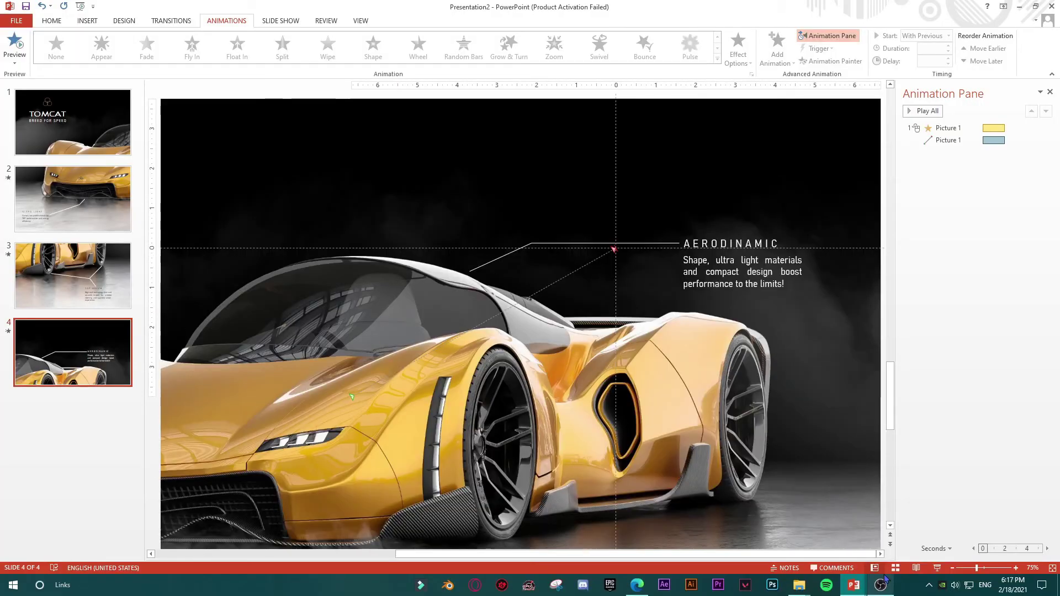
left_click(854, 585)
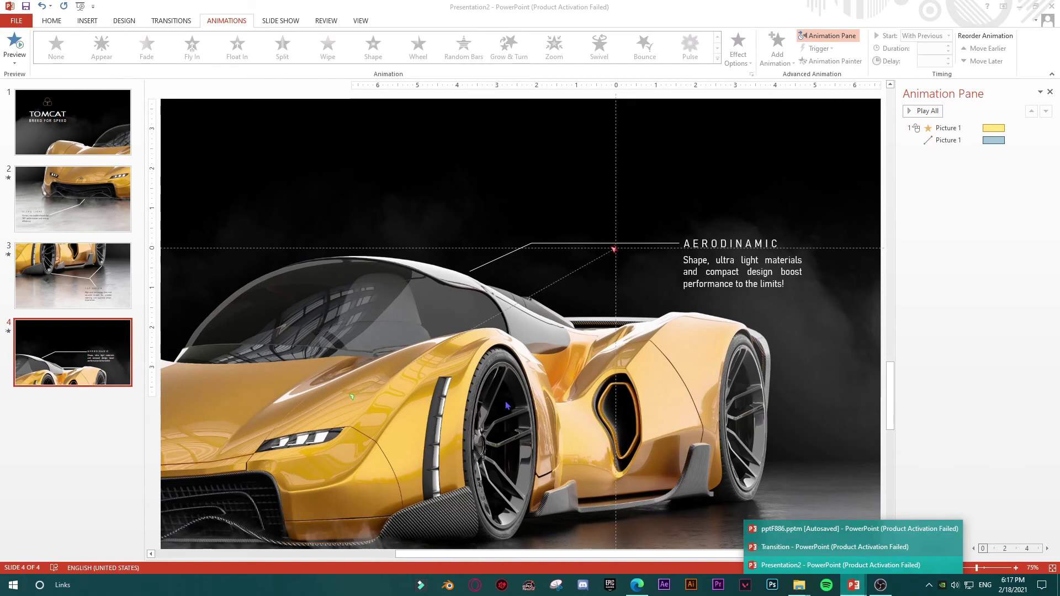
scroll(507, 406, "down", 5)
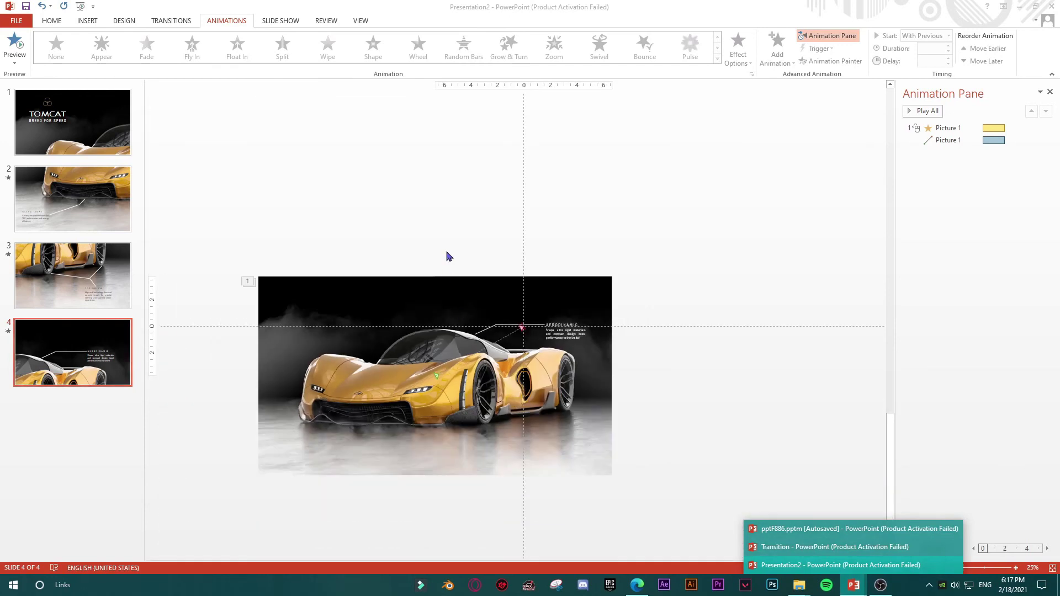
Give slide 4's callout lines and text boxes a Fade exit effect with a 0.50 s delay.
left_click(448, 255)
left_click(389, 426)
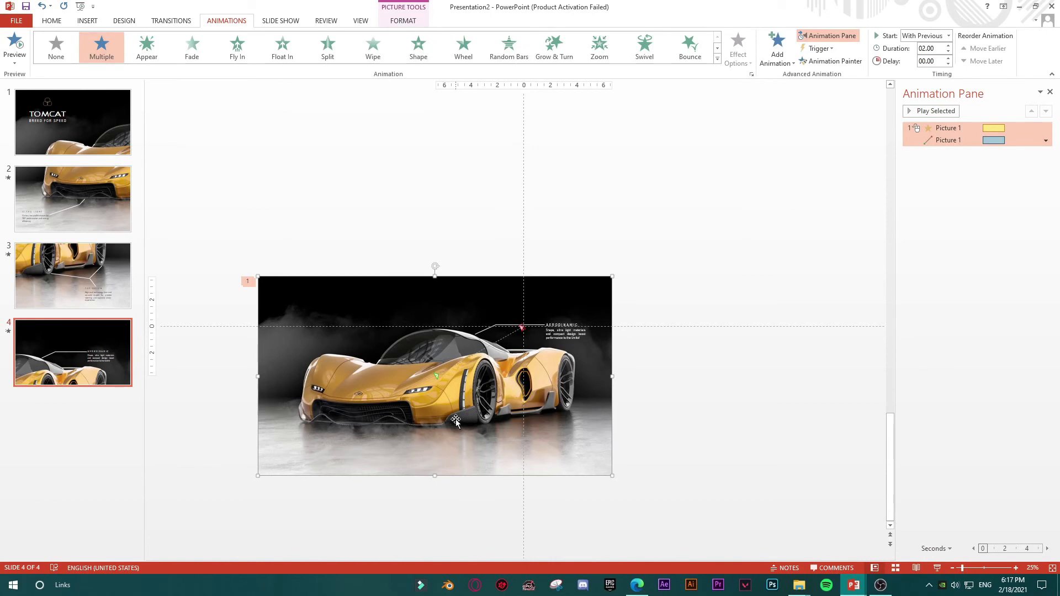
left_click_drag(435, 248, 627, 369)
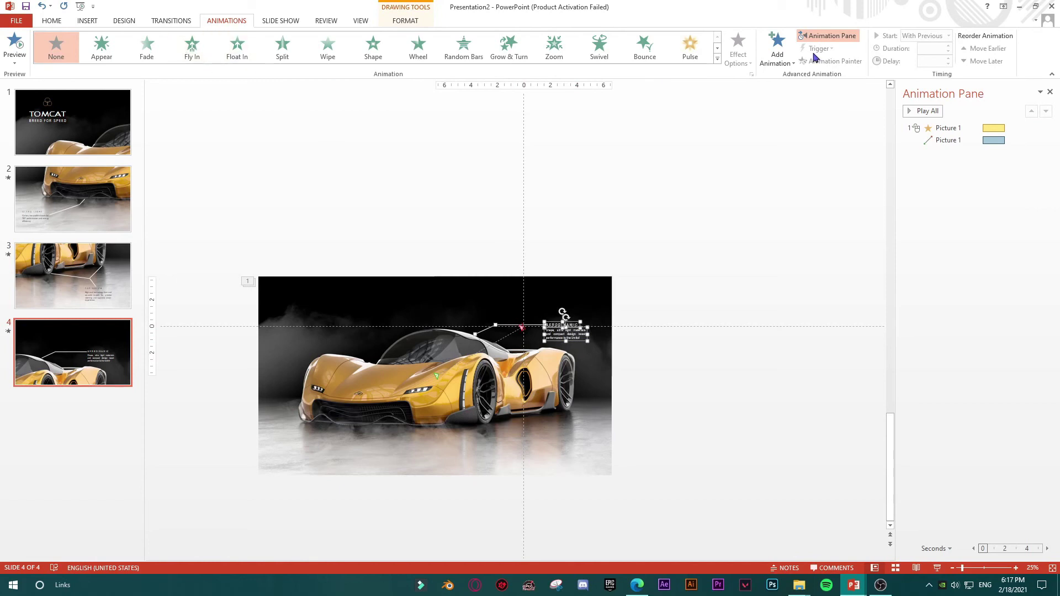
left_click(786, 57)
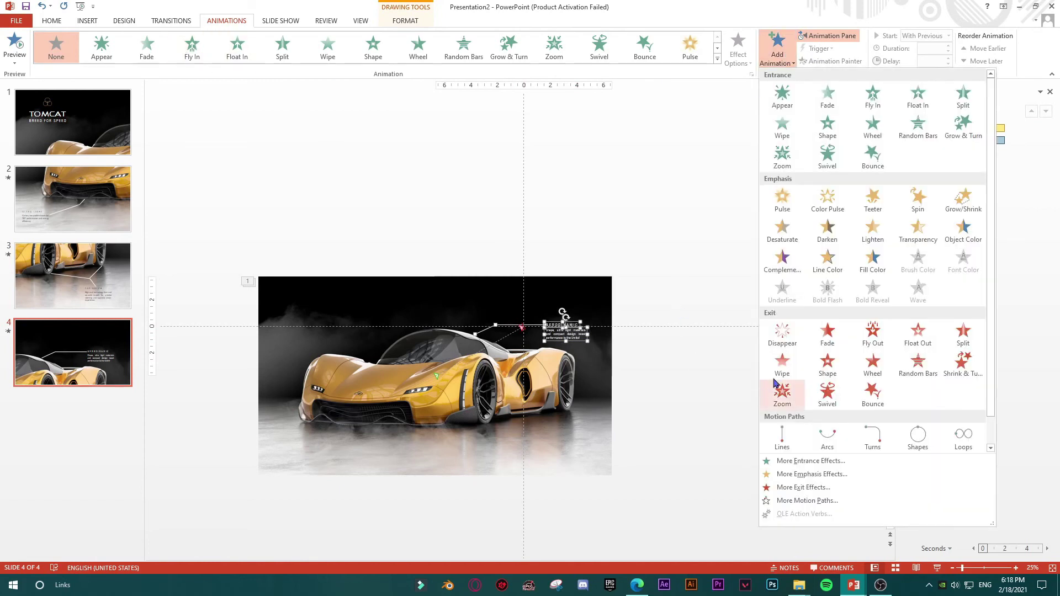
left_click(828, 334)
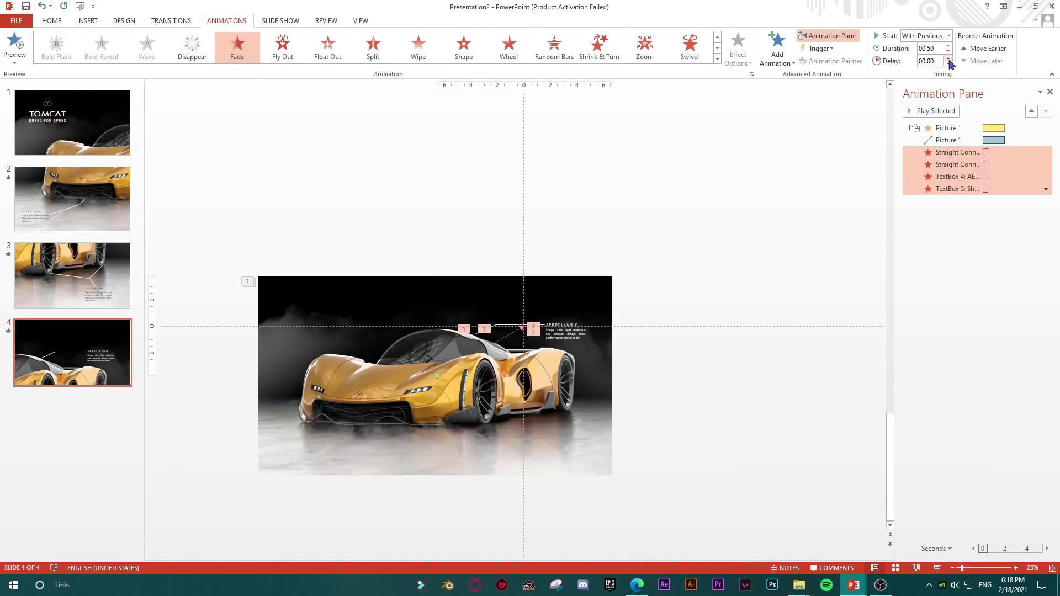
left_click(949, 59)
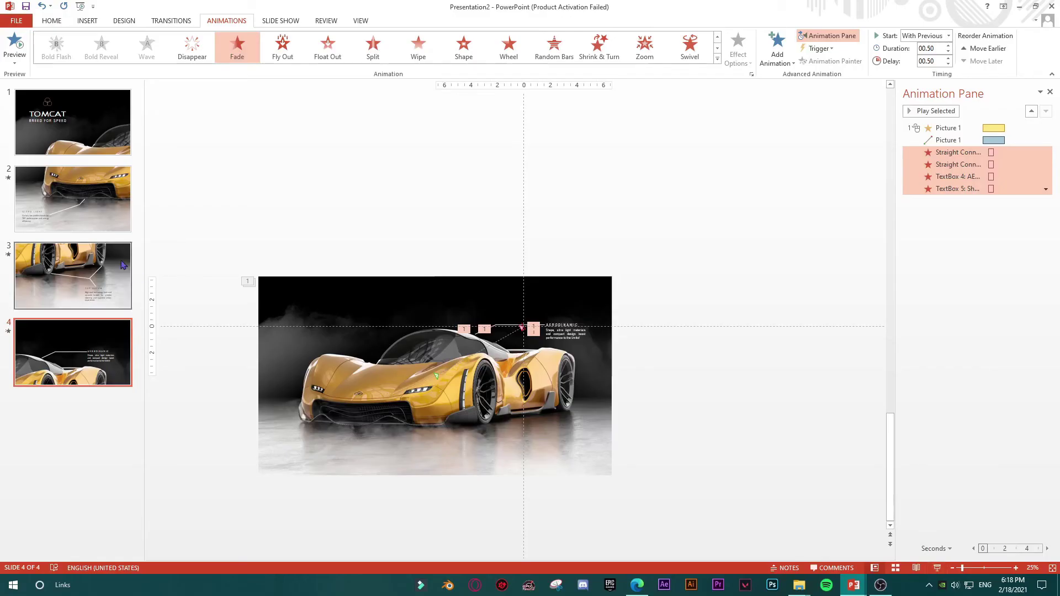
Copy slide 1's TOMCAT logo and BREED FOR SPEED title onto slide 4's upper left.
left_click(107, 139)
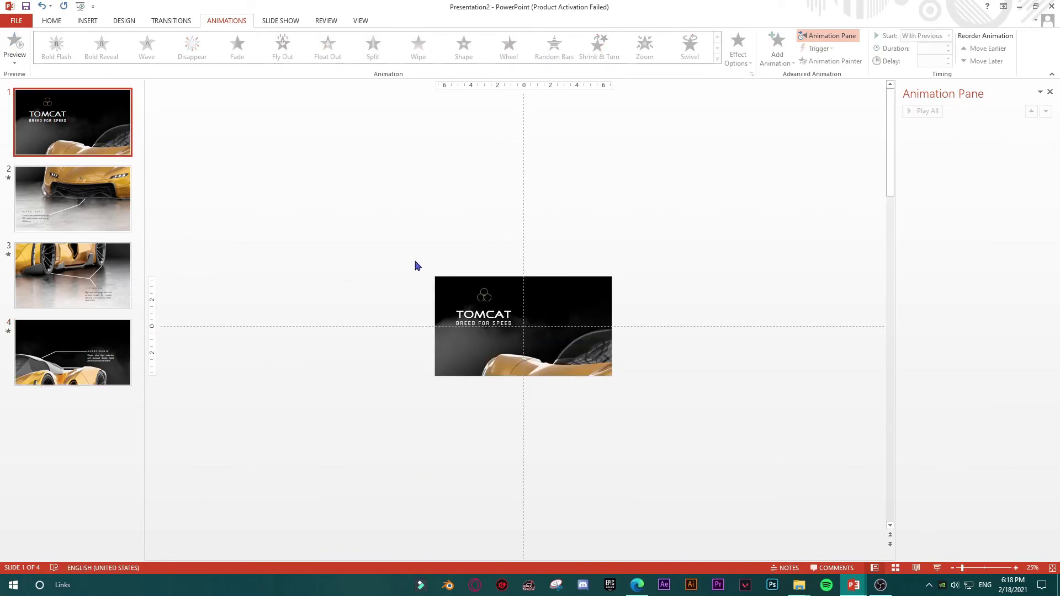
left_click_drag(410, 255, 528, 344)
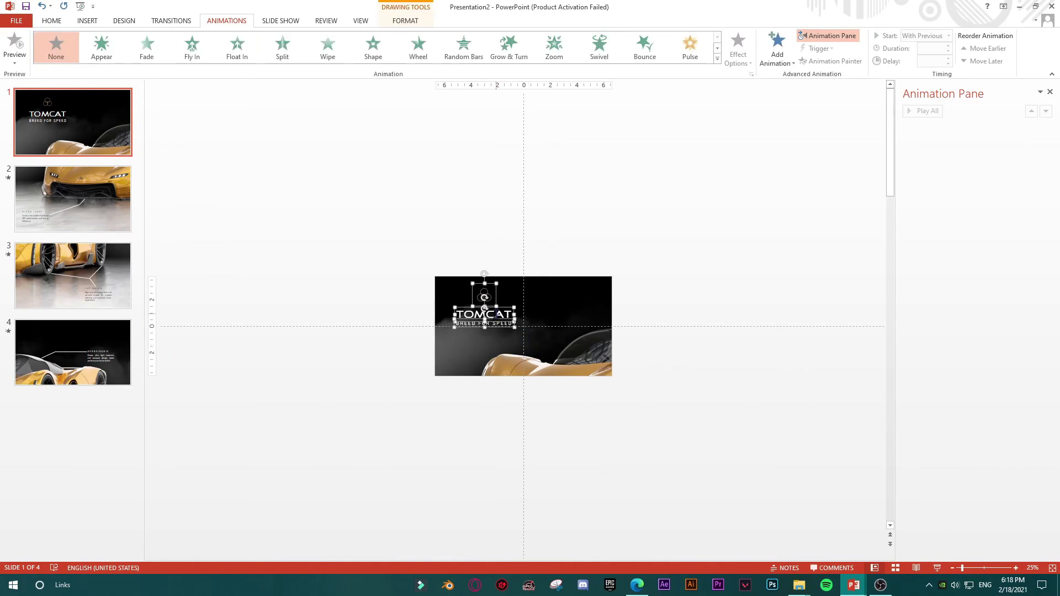
left_click(83, 371)
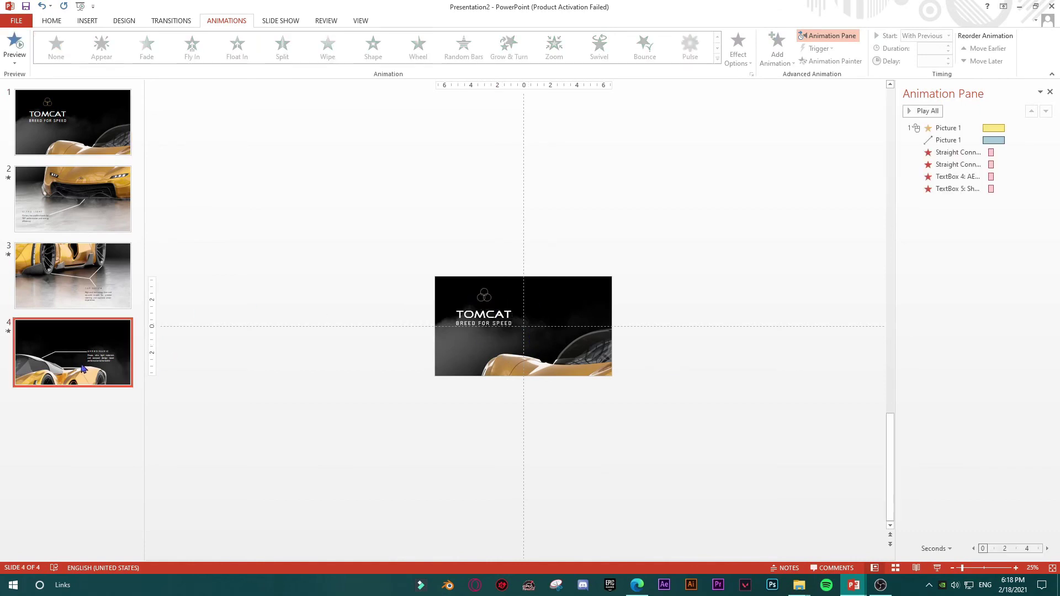
key("ctrl+v")
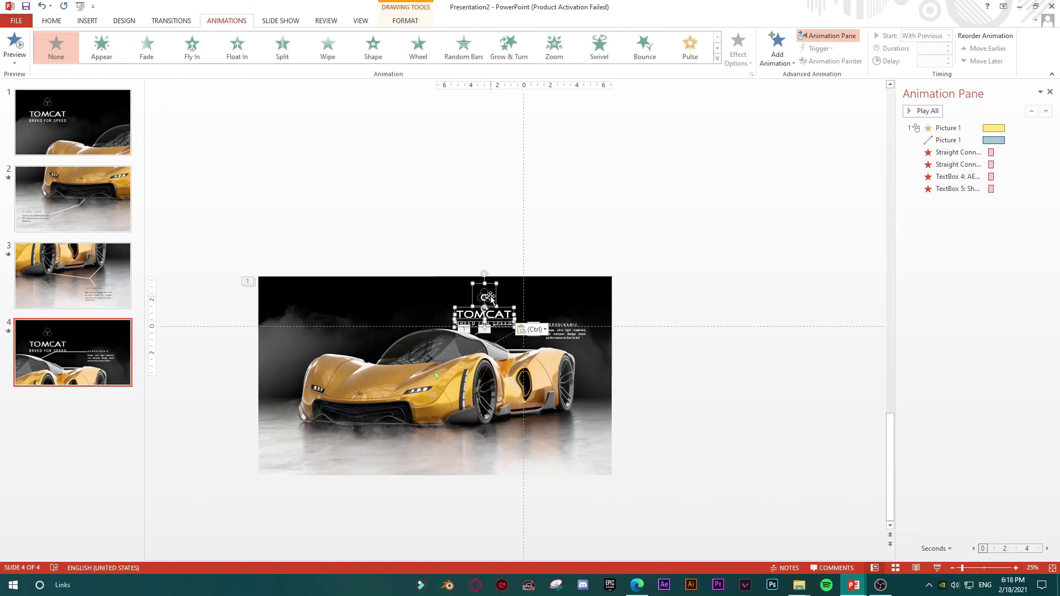
left_click_drag(477, 296, 344, 303)
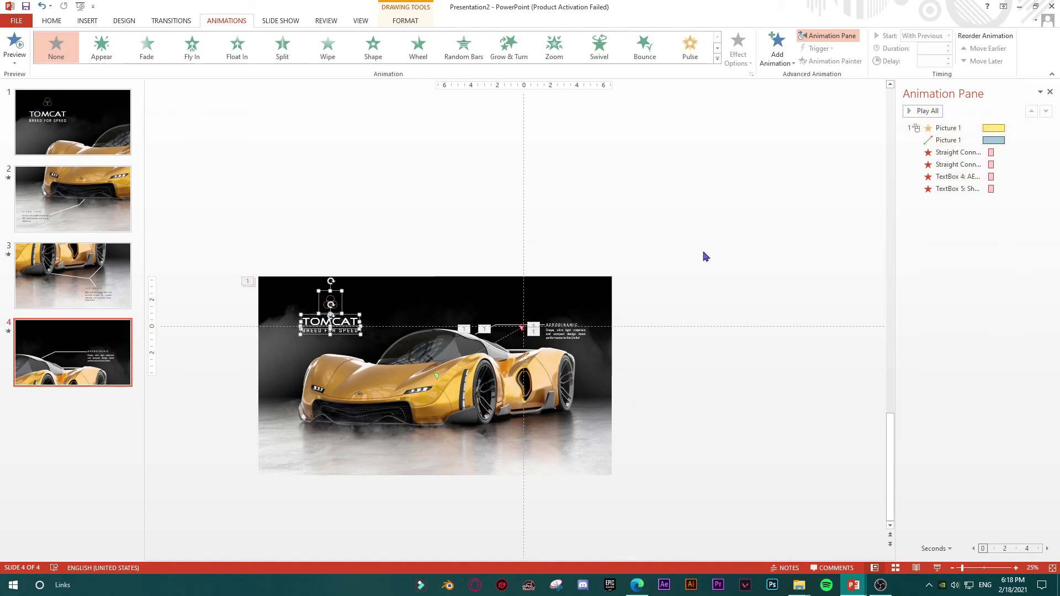
Duplicate the car photo on slide 4 and move the copy off to the right.
left_click(699, 357)
left_click(568, 427)
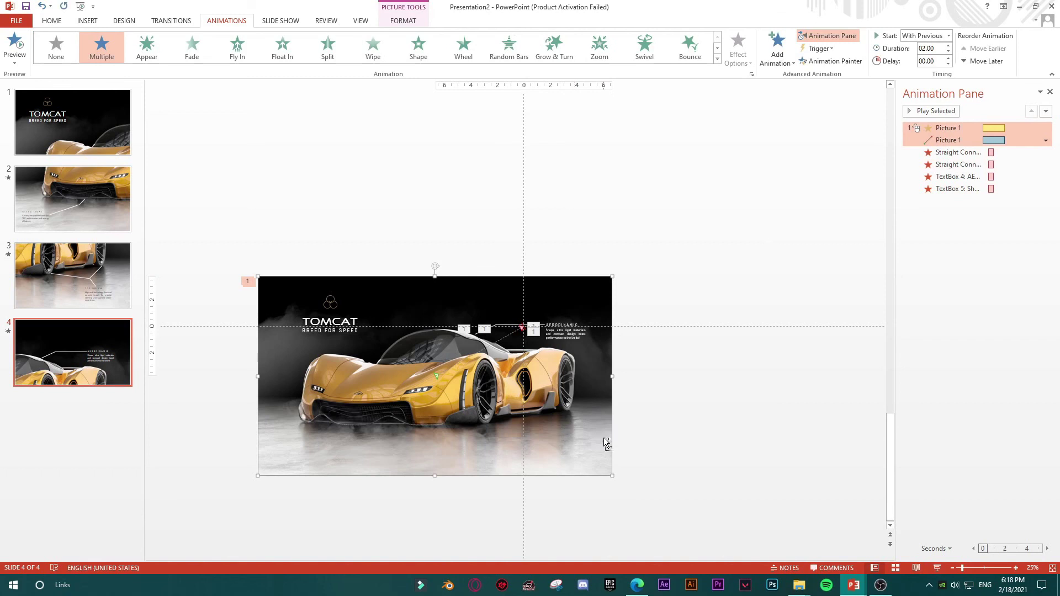
key("ctrl+v")
left_click_drag(537, 376, 832, 401)
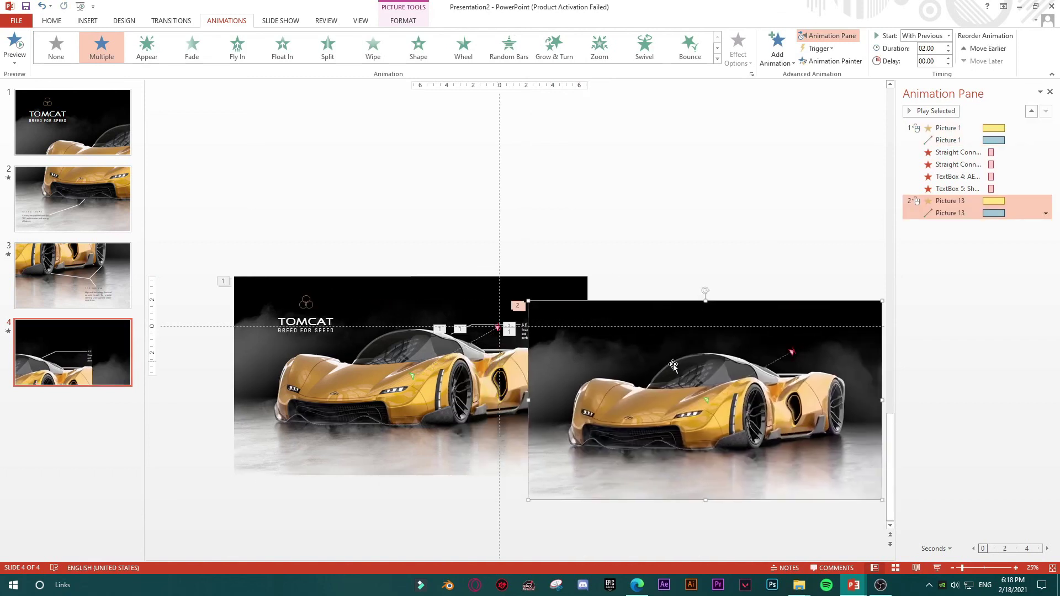
left_click_drag(953, 201, 961, 225)
Group the TOMCAT logo with the original car photo.
left_click(305, 293)
key("Escape")
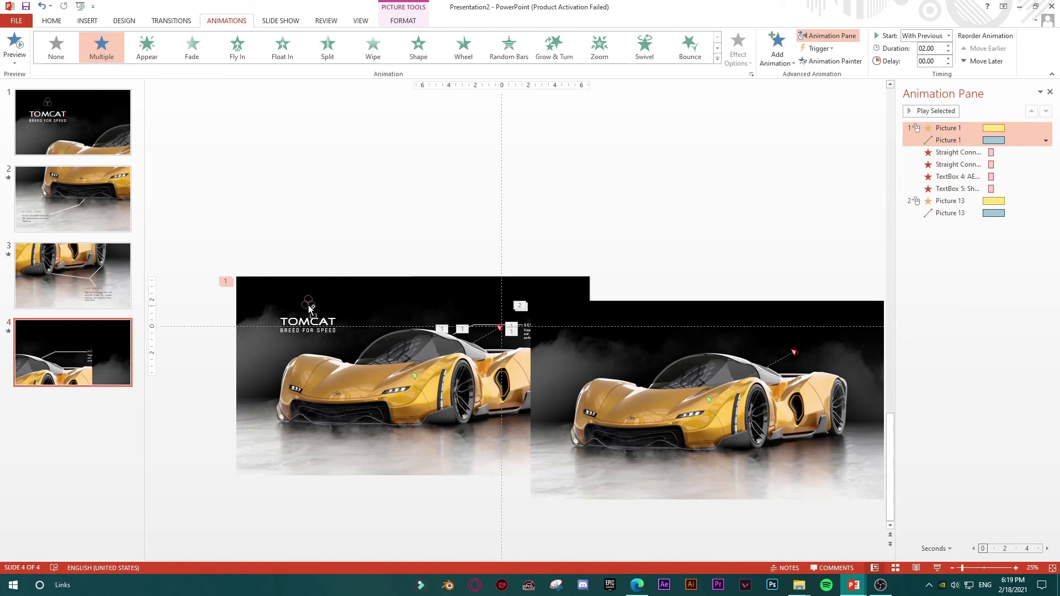
left_click_drag(239, 269, 354, 372)
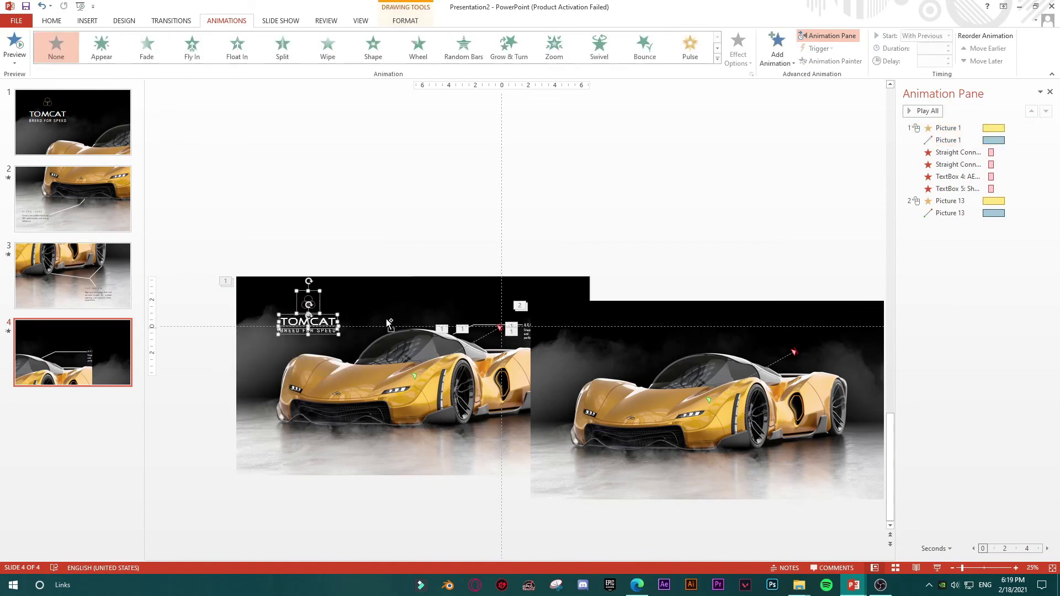
left_click(380, 314, "shift")
right_click(380, 314)
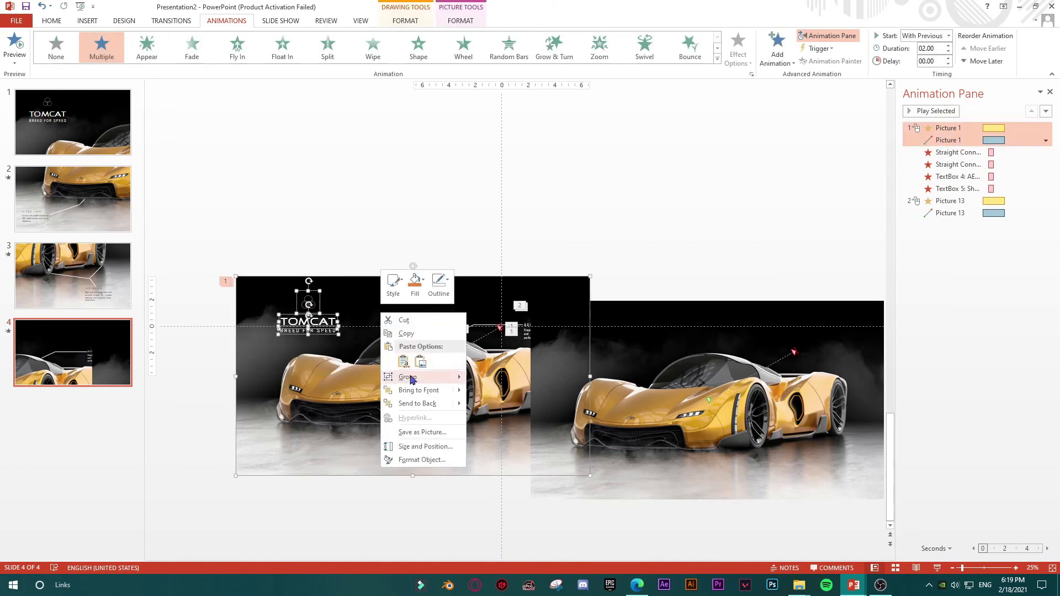
mouse_move(411, 380)
left_click(489, 375)
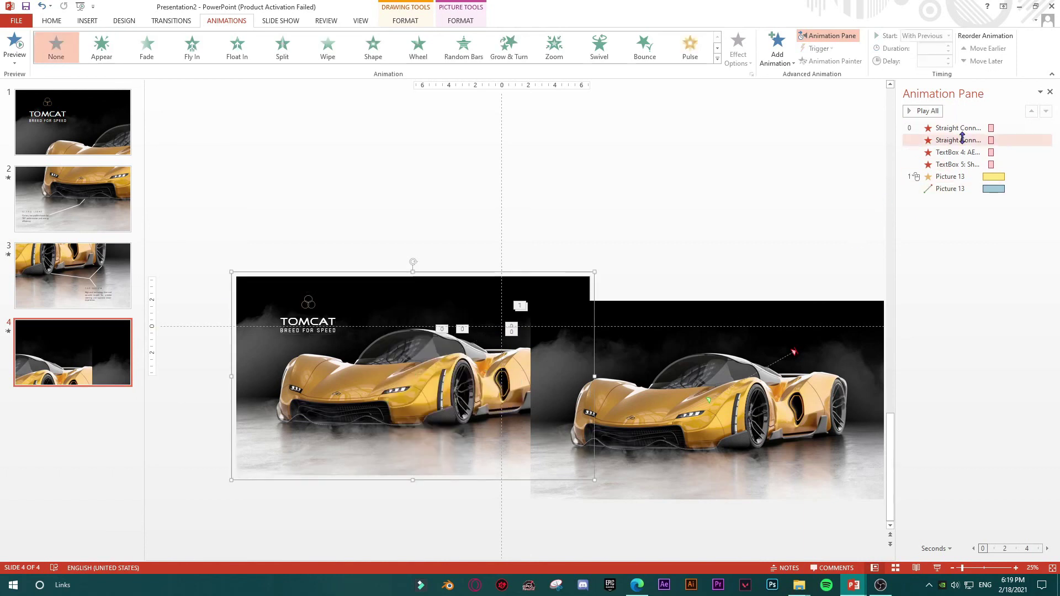
Copy the duplicate photo's animation onto the logo-and-photo group with Animation Painter.
left_click(701, 312)
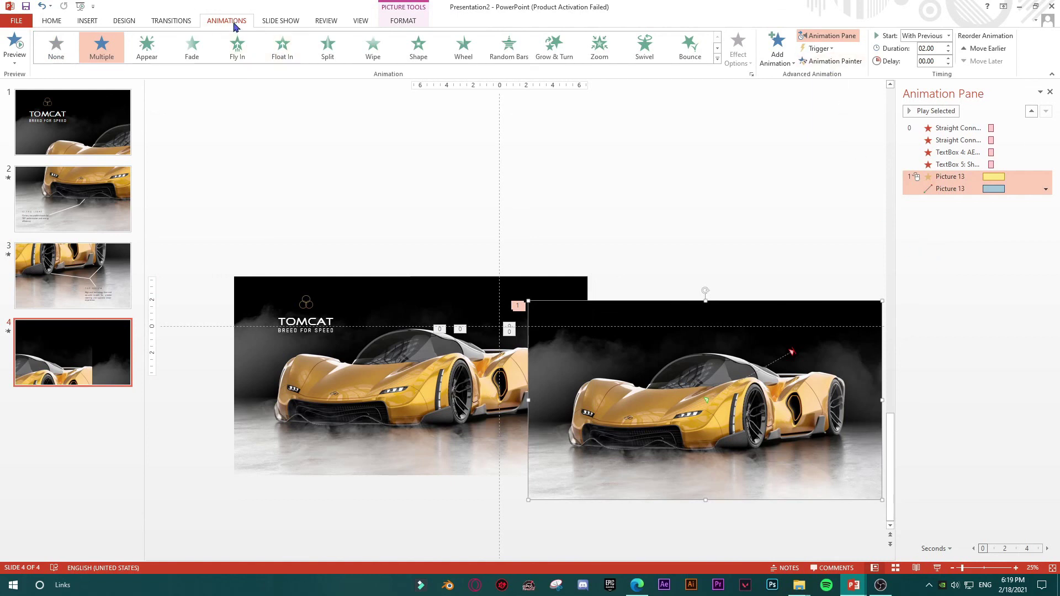
left_click(820, 62)
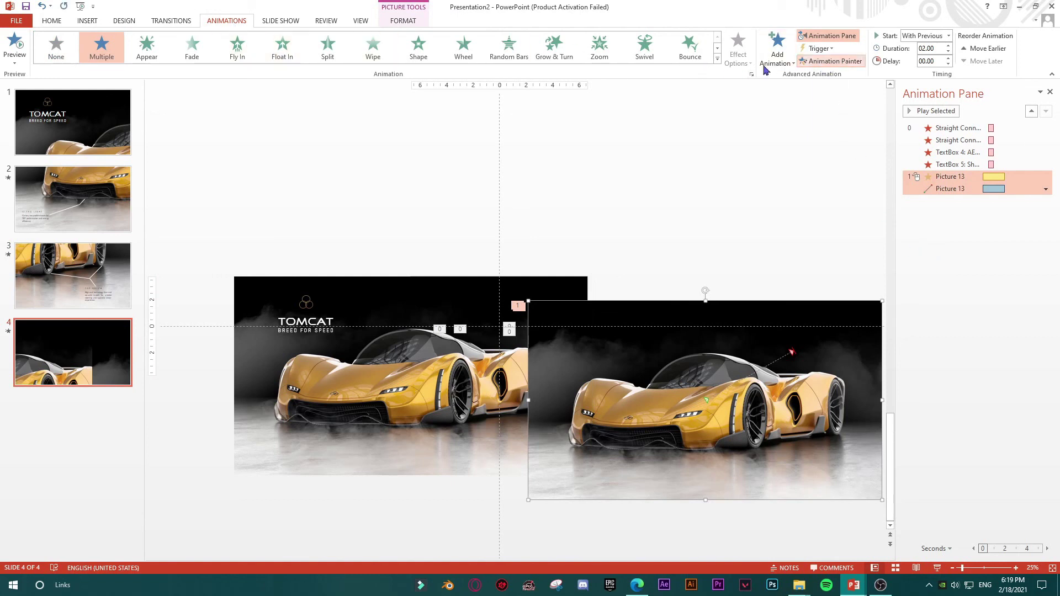
left_click(343, 321)
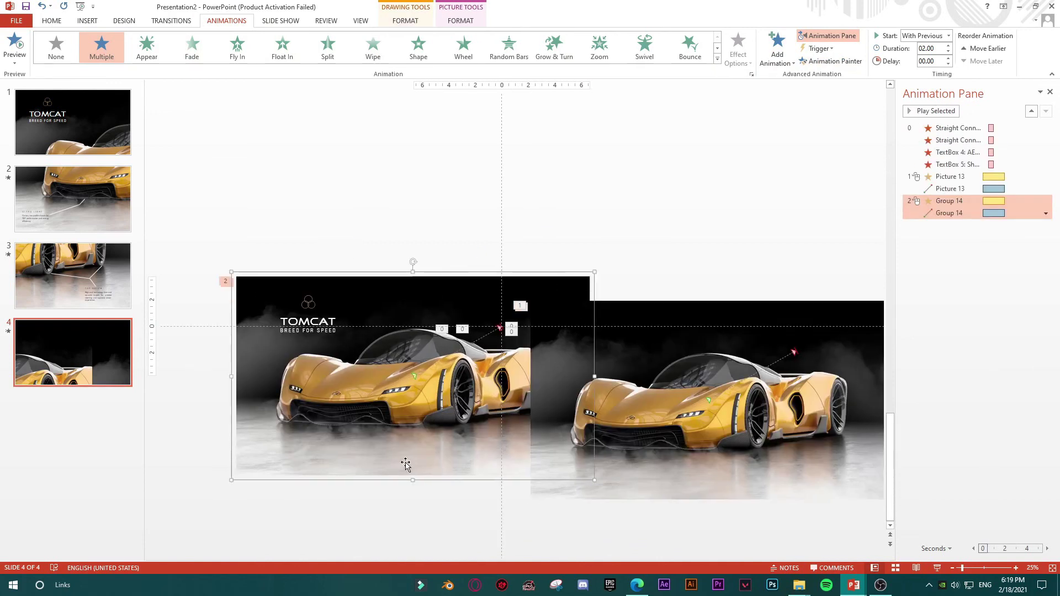
Move the group's animations to the top of the Animation Pane and delete the duplicate photo.
left_click(957, 201)
left_click(956, 201)
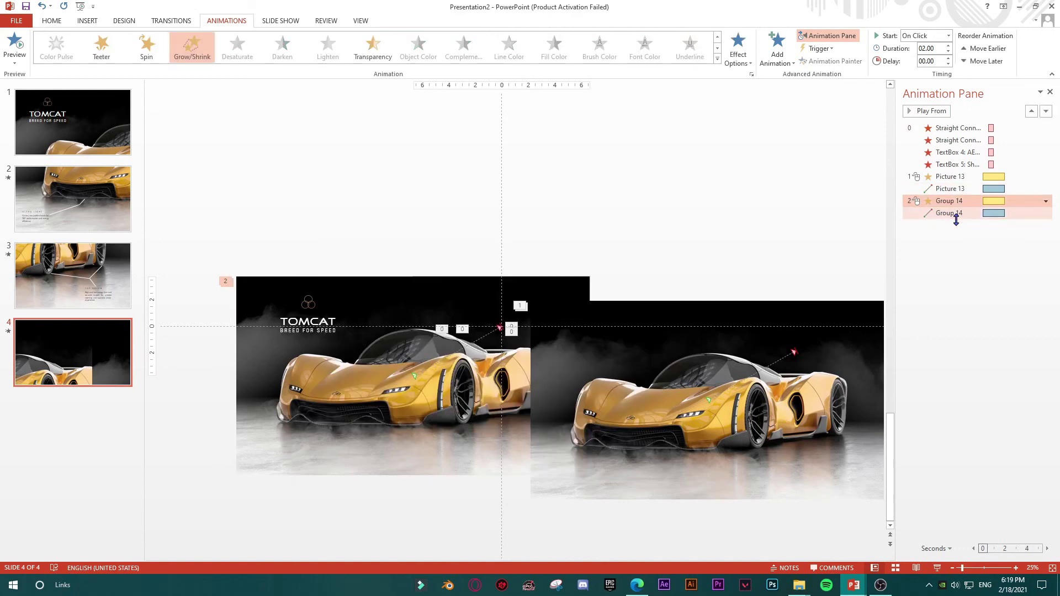
left_click_drag(953, 201, 947, 124)
left_click(810, 329)
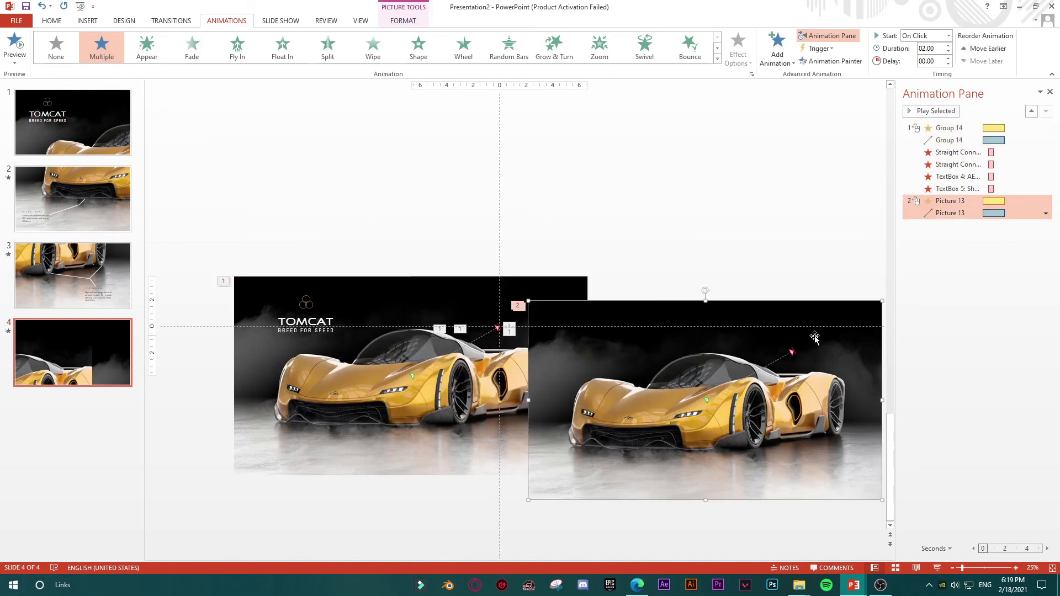
key("Delete")
Preview the slide show, then send the logo-and-photo group behind the callouts.
left_click(105, 133)
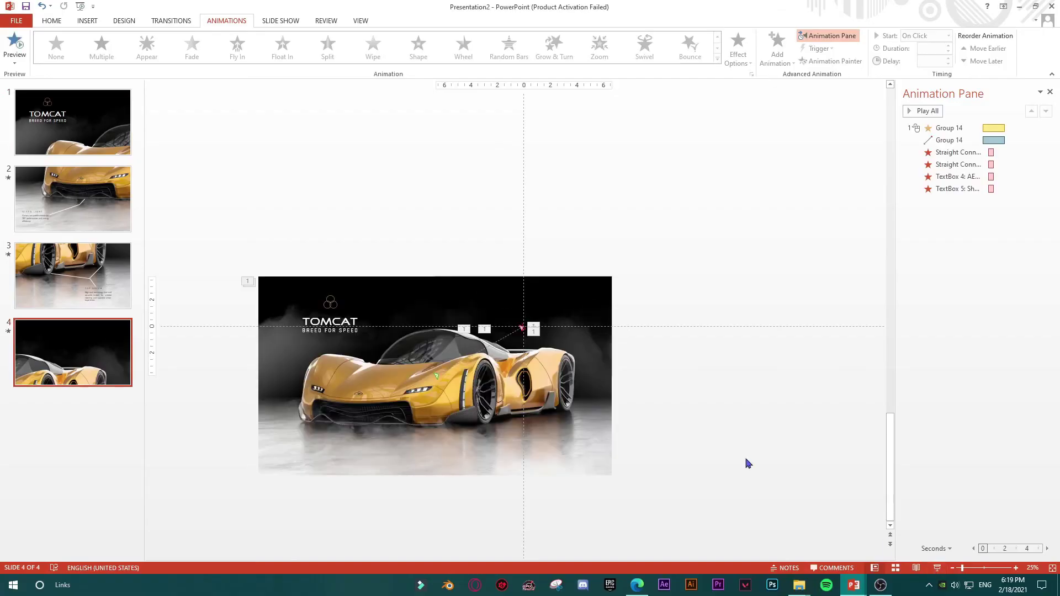
left_click(606, 350)
right_click(599, 346)
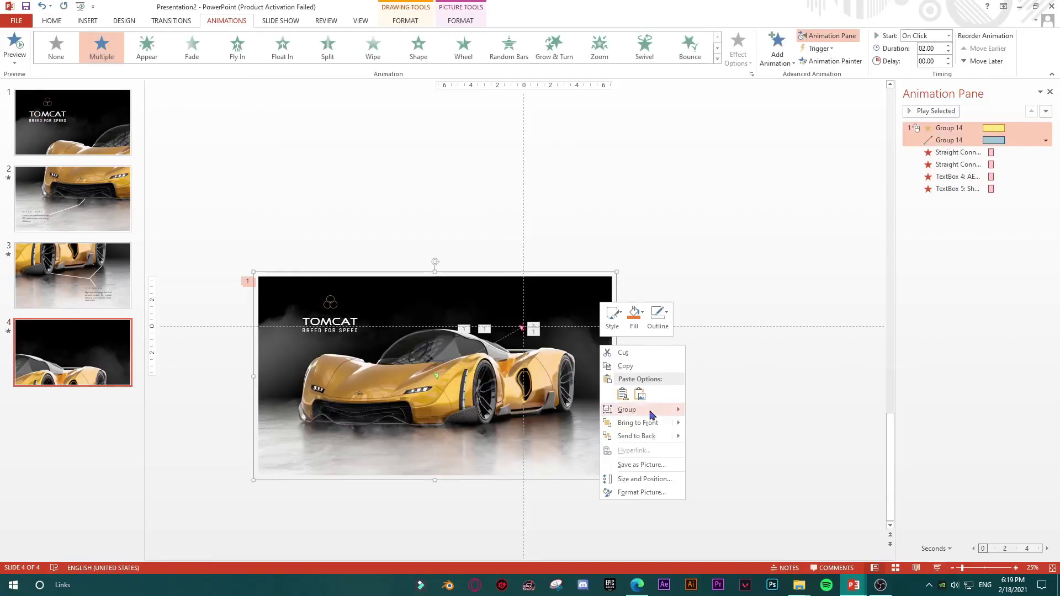
left_click(701, 438)
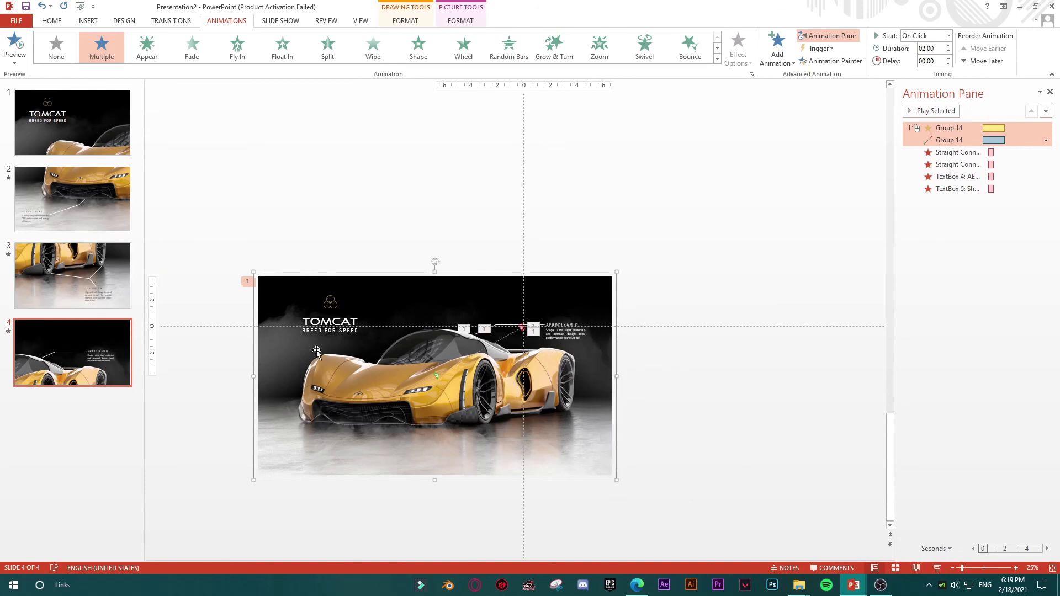
key("Home")
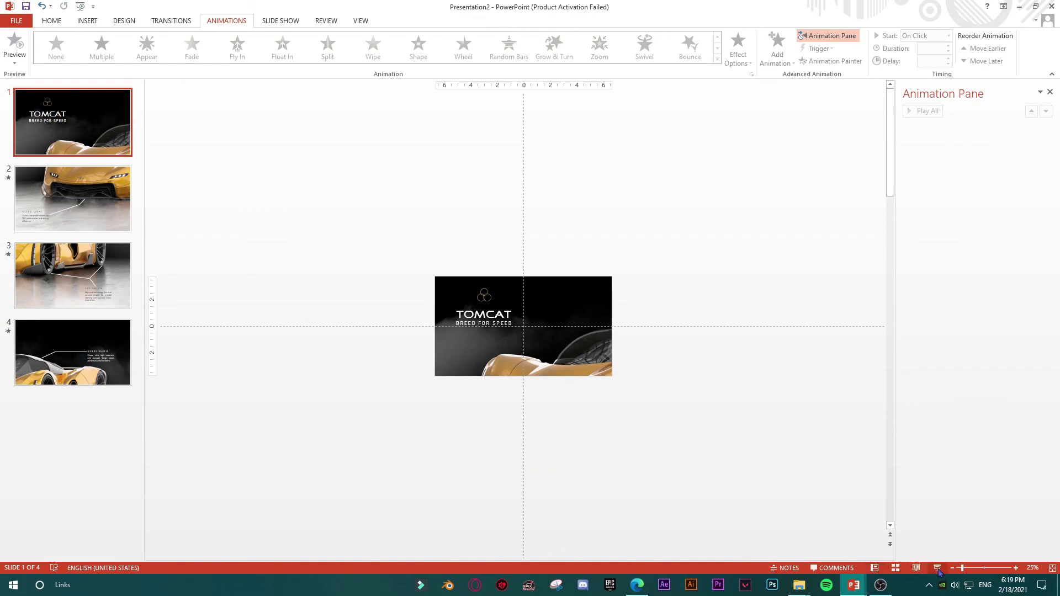